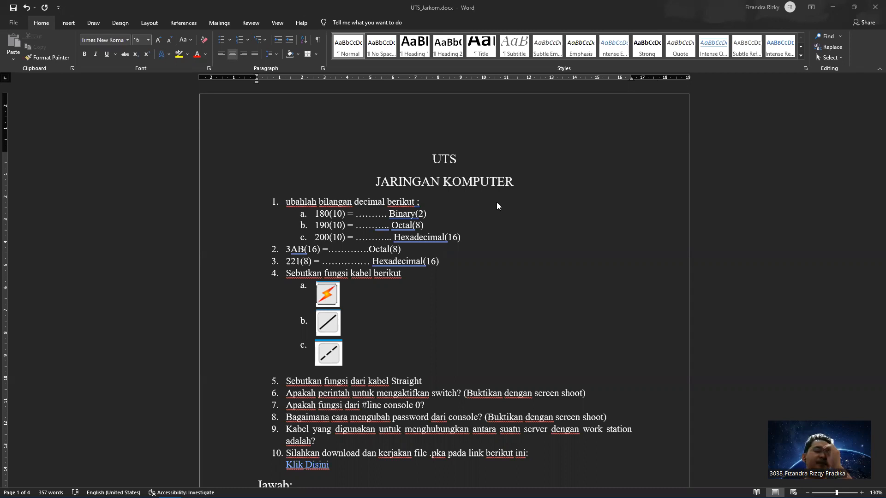
Review answers 1a–1c in the Word document, highlighting 180, 276 and 200 in turn
{"action": "scroll", "coordinate": [497, 203], "scroll_direction": "down", "scroll_amount": 1}
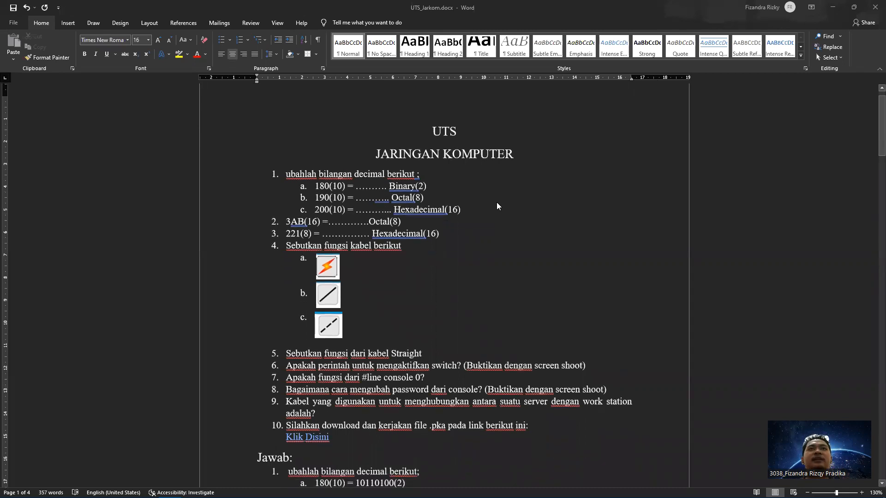
{"action": "scroll", "coordinate": [497, 202], "scroll_direction": "down", "scroll_amount": 2}
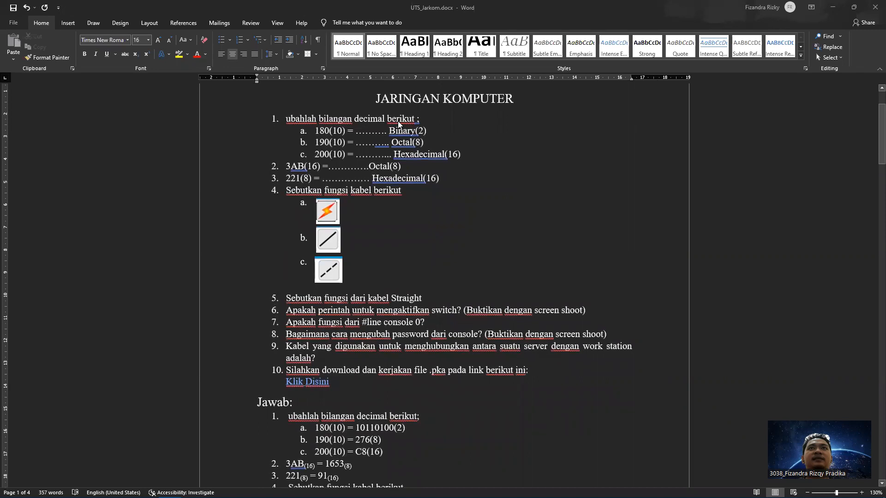
{"action": "scroll", "coordinate": [359, 169], "scroll_direction": "down", "scroll_amount": 4}
{"action": "scroll", "coordinate": [363, 178], "scroll_direction": "down", "scroll_amount": 2}
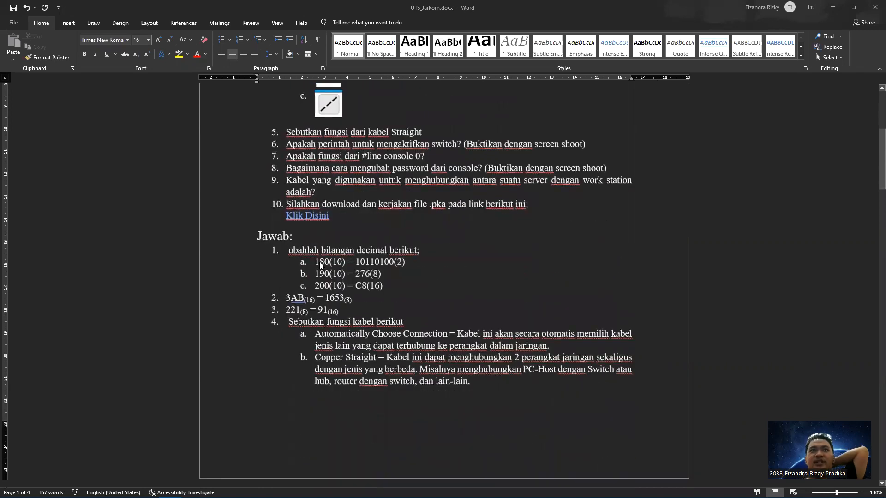
{"action": "mouse_move", "coordinate": [315, 262]}
{"action": "left_mouse_down"}
{"action": "mouse_move", "coordinate": [392, 261]}
{"action": "mouse_move", "coordinate": [316, 274]}
{"action": "mouse_move", "coordinate": [328, 274]}
{"action": "left_mouse_up"}
{"action": "left_click", "coordinate": [356, 274]}
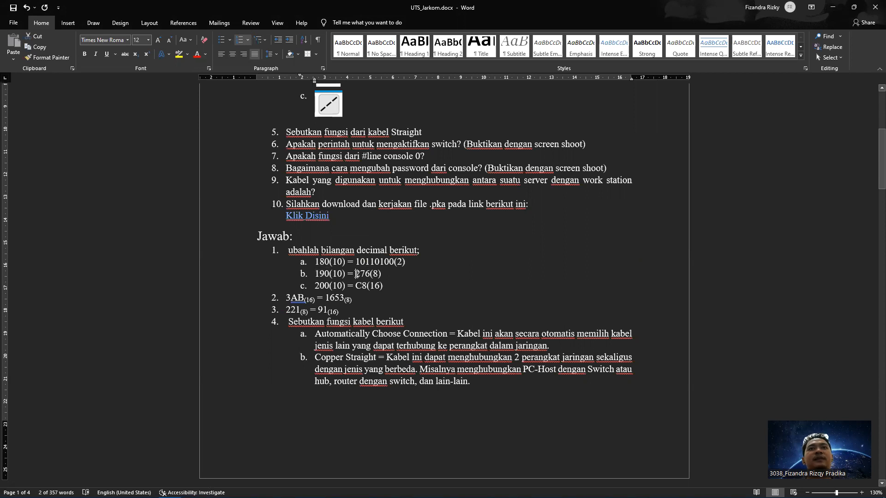
{"action": "left_click_drag", "start_coordinate": [357, 275], "coordinate": [369, 275]}
{"action": "left_click", "coordinate": [370, 274]}
{"action": "left_click_drag", "start_coordinate": [317, 285], "coordinate": [365, 286]}
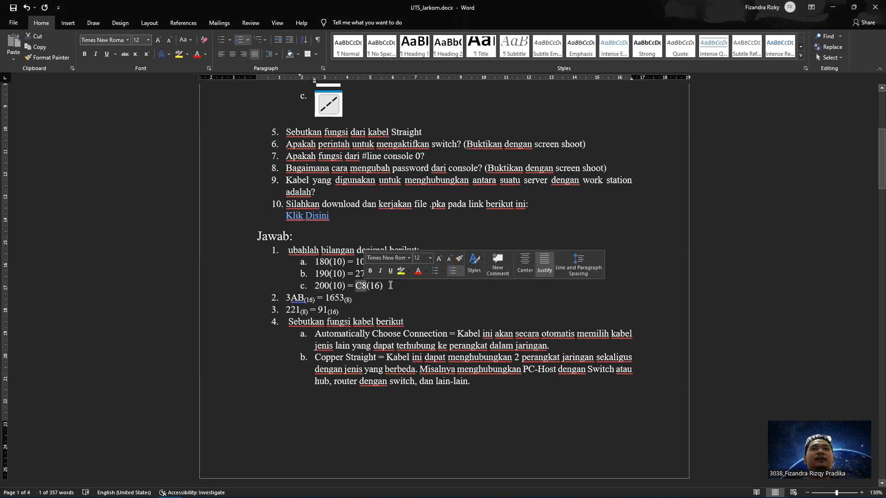
{"action": "left_click", "coordinate": [391, 285]}
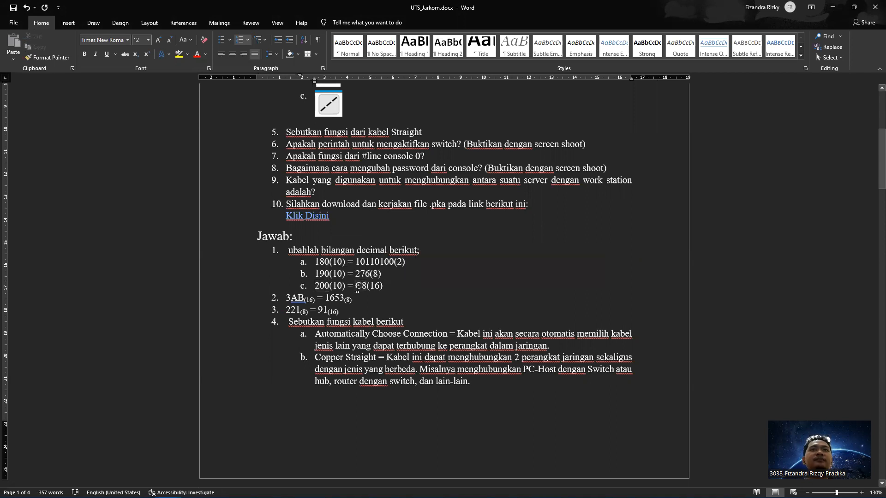
Check answers 2, 3 and 4a: 1653, 221 and Automatically Choose Connection
{"action": "scroll", "coordinate": [344, 277], "scroll_direction": "up", "scroll_amount": 3}
{"action": "scroll", "coordinate": [342, 270], "scroll_direction": "up", "scroll_amount": 3}
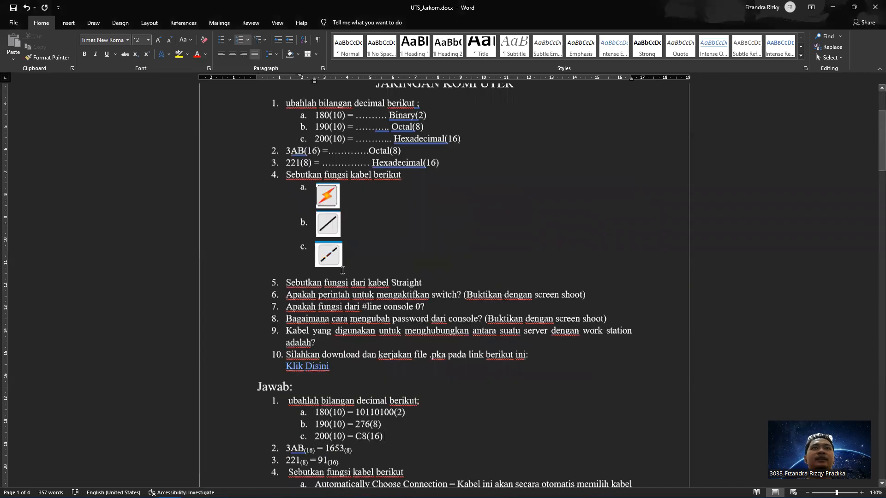
{"action": "scroll", "coordinate": [342, 271], "scroll_direction": "down", "scroll_amount": 2}
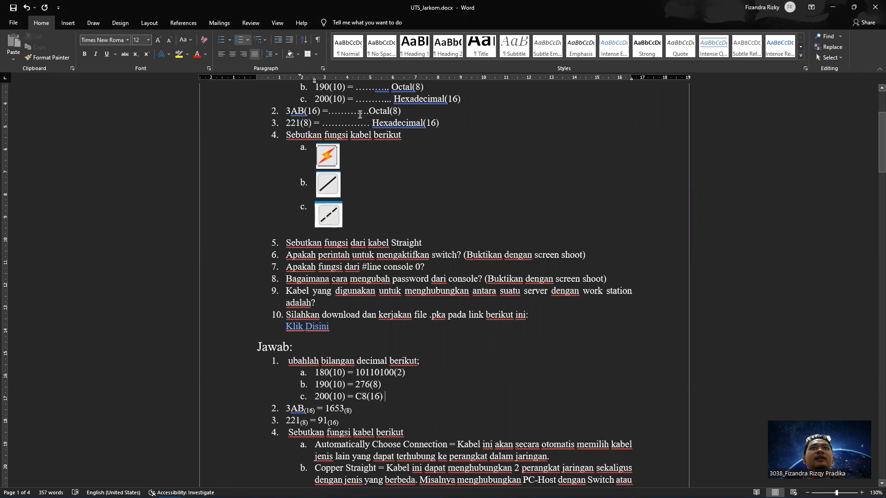
{"action": "scroll", "coordinate": [381, 166], "scroll_direction": "down", "scroll_amount": 3}
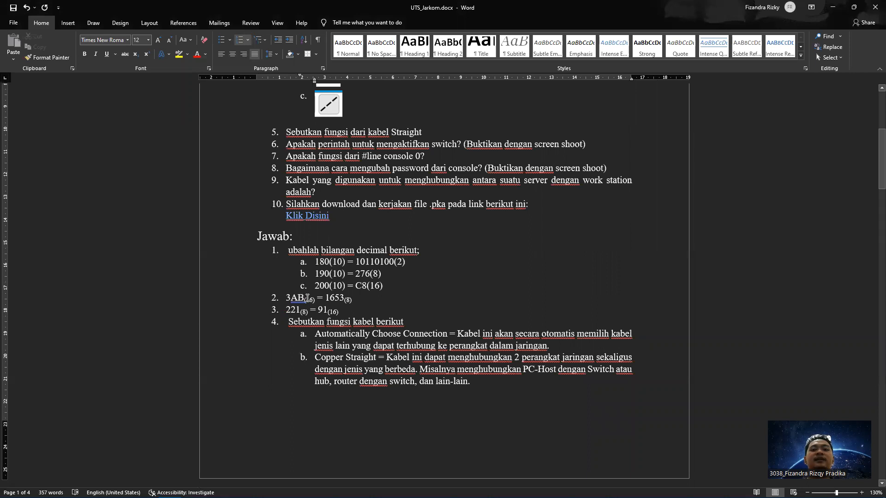
{"action": "left_click_drag", "start_coordinate": [326, 298], "coordinate": [346, 297]}
{"action": "left_click", "coordinate": [356, 299]}
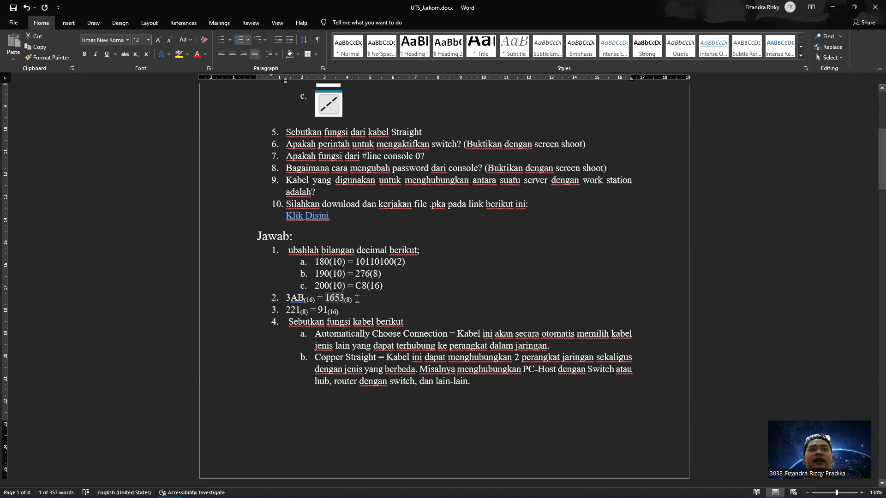
{"action": "left_click_drag", "start_coordinate": [286, 311], "coordinate": [301, 310]}
{"action": "left_click", "coordinate": [302, 310]}
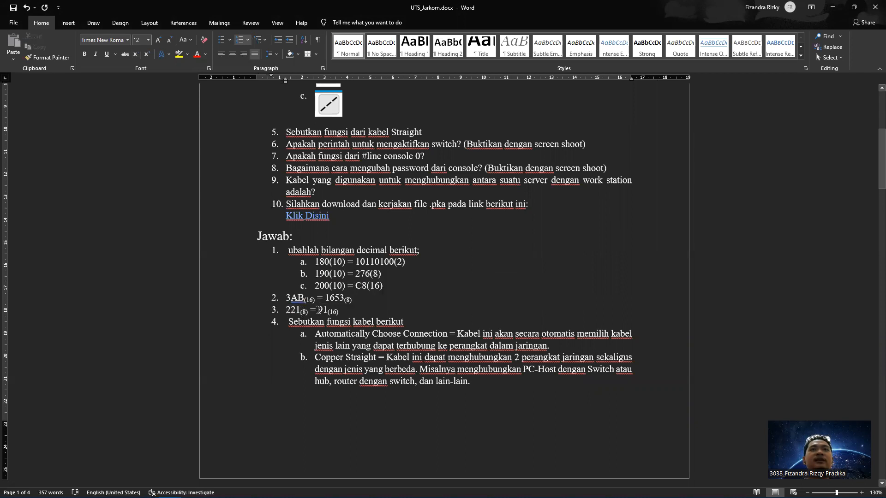
{"action": "scroll", "coordinate": [319, 310], "scroll_direction": "up", "scroll_amount": 1}
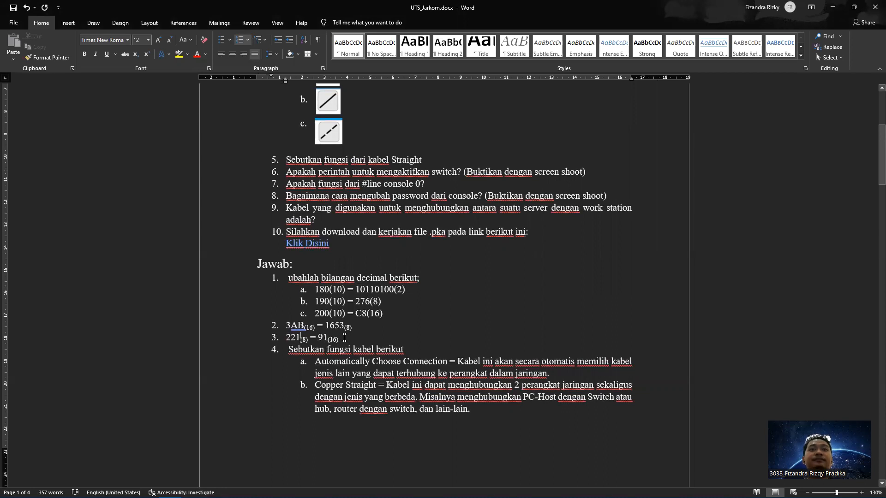
{"action": "scroll", "coordinate": [345, 338], "scroll_direction": "up", "scroll_amount": 5}
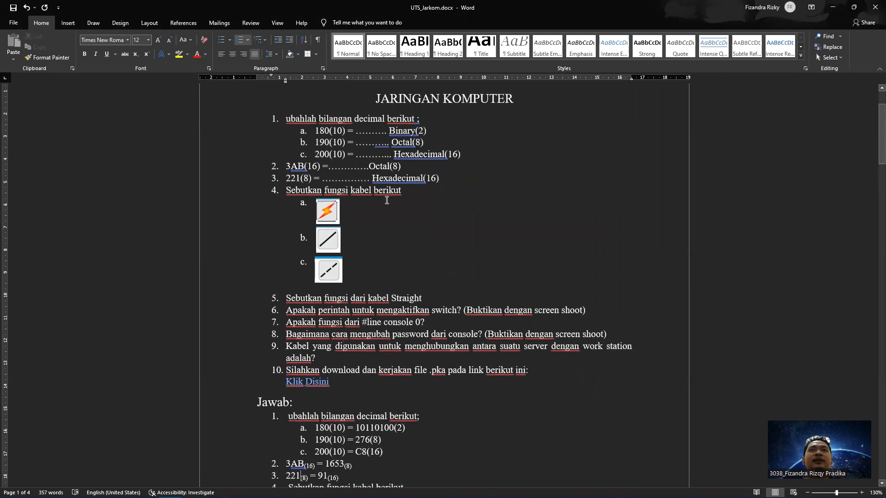
{"action": "scroll", "coordinate": [328, 283], "scroll_direction": "down", "scroll_amount": 5}
{"action": "scroll", "coordinate": [328, 284], "scroll_direction": "down", "scroll_amount": 5}
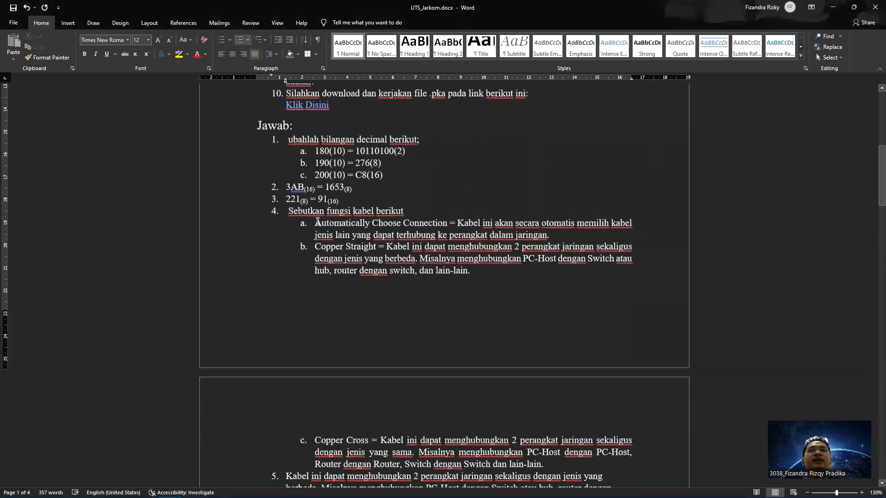
{"action": "left_click_drag", "start_coordinate": [318, 222], "coordinate": [449, 225]}
{"action": "left_click", "coordinate": [466, 224]}
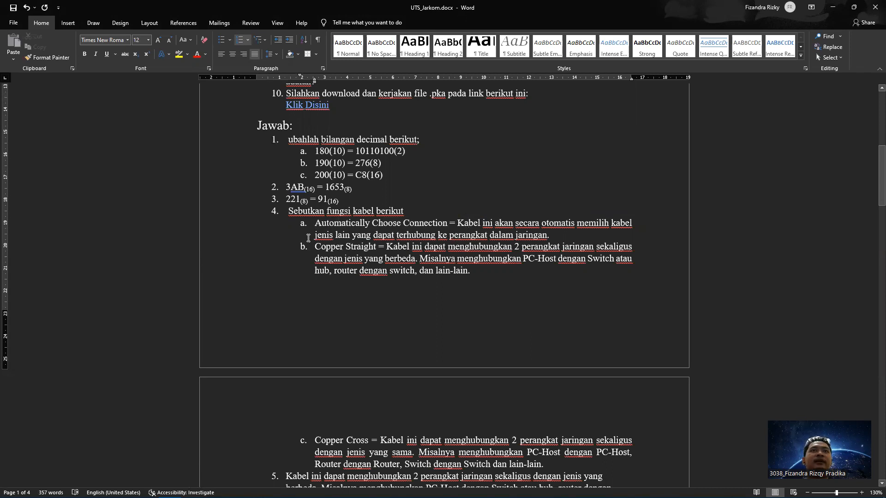
Scroll up and down through the remaining answers in the Word document to review them
{"action": "scroll", "coordinate": [320, 249], "scroll_direction": "up", "scroll_amount": 5}
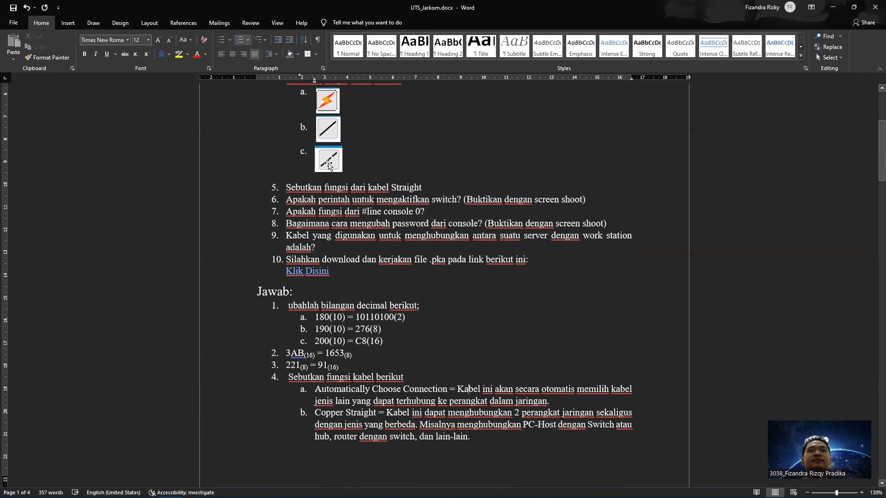
{"action": "scroll", "coordinate": [328, 166], "scroll_direction": "down", "scroll_amount": 5}
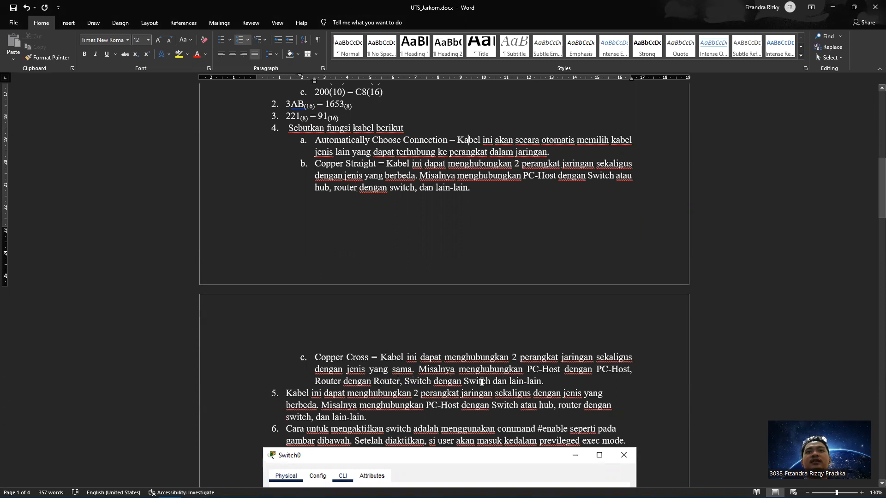
{"action": "scroll", "coordinate": [494, 382], "scroll_direction": "up", "scroll_amount": 9}
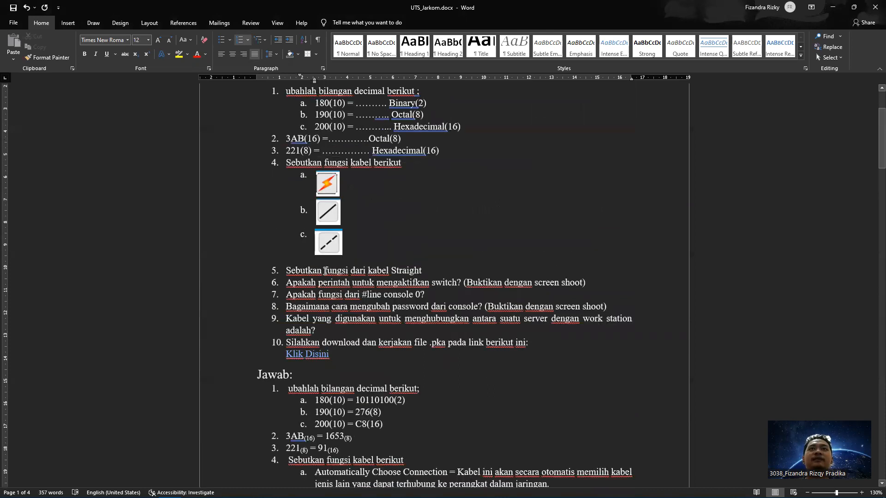
{"action": "scroll", "coordinate": [361, 273], "scroll_direction": "down", "scroll_amount": 5}
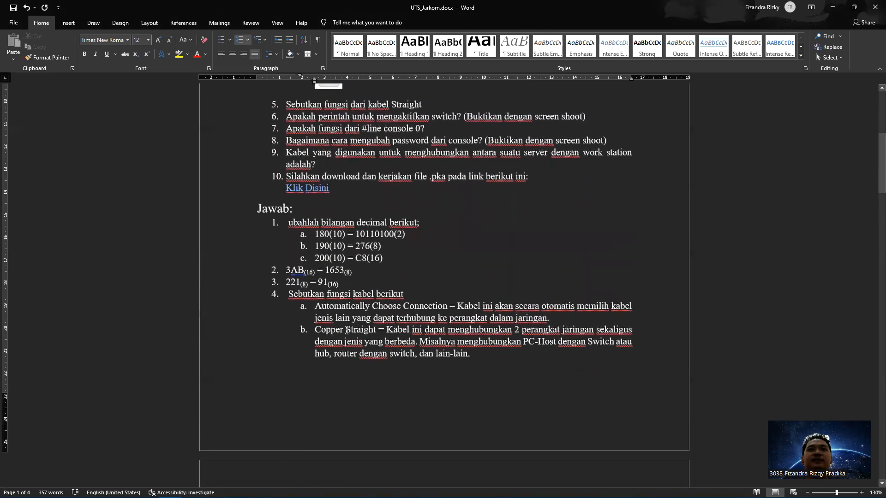
{"action": "scroll", "coordinate": [319, 333], "scroll_direction": "down", "scroll_amount": 7}
{"action": "scroll", "coordinate": [293, 291], "scroll_direction": "down", "scroll_amount": 1}
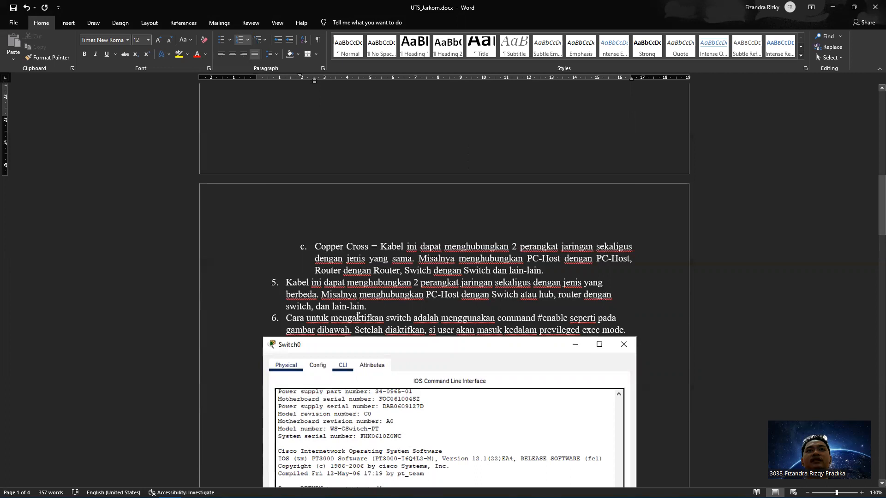
{"action": "scroll", "coordinate": [340, 313], "scroll_direction": "up", "scroll_amount": 5}
{"action": "scroll", "coordinate": [340, 314], "scroll_direction": "up", "scroll_amount": 3}
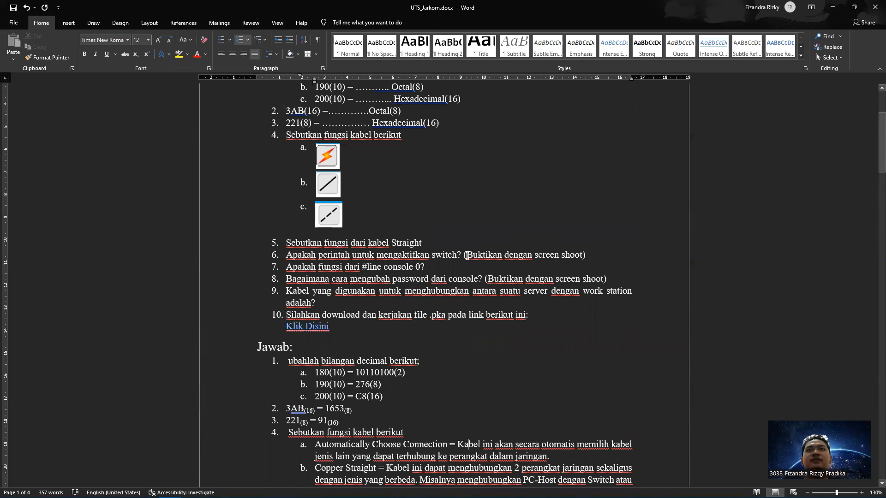
{"action": "scroll", "coordinate": [477, 256], "scroll_direction": "down", "scroll_amount": 6}
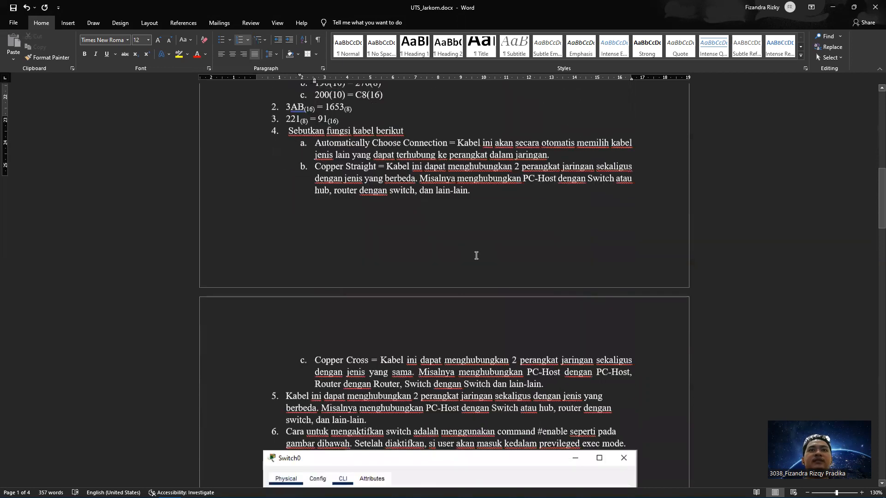
{"action": "scroll", "coordinate": [476, 256], "scroll_direction": "down", "scroll_amount": 5}
{"action": "scroll", "coordinate": [294, 184], "scroll_direction": "down", "scroll_amount": 1}
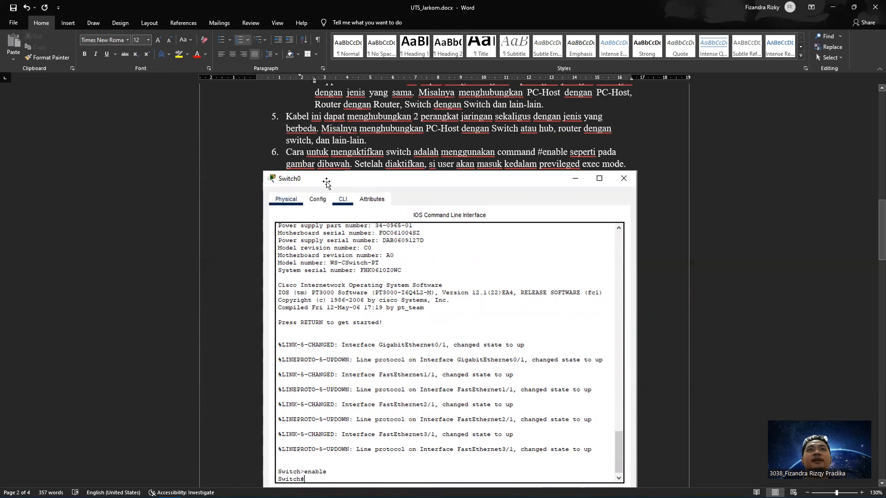
{"action": "scroll", "coordinate": [306, 443], "scroll_direction": "down", "scroll_amount": 1}
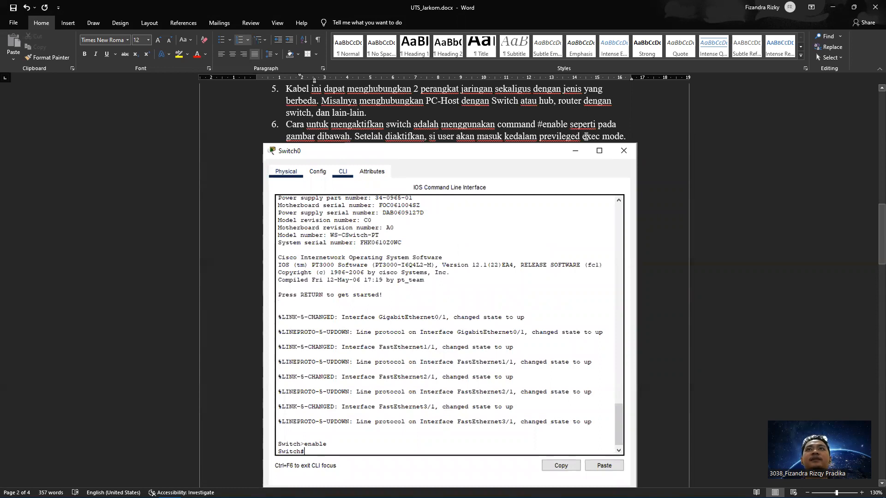
{"action": "scroll", "coordinate": [299, 392], "scroll_direction": "up", "scroll_amount": 1}
{"action": "scroll", "coordinate": [300, 392], "scroll_direction": "up", "scroll_amount": 15}
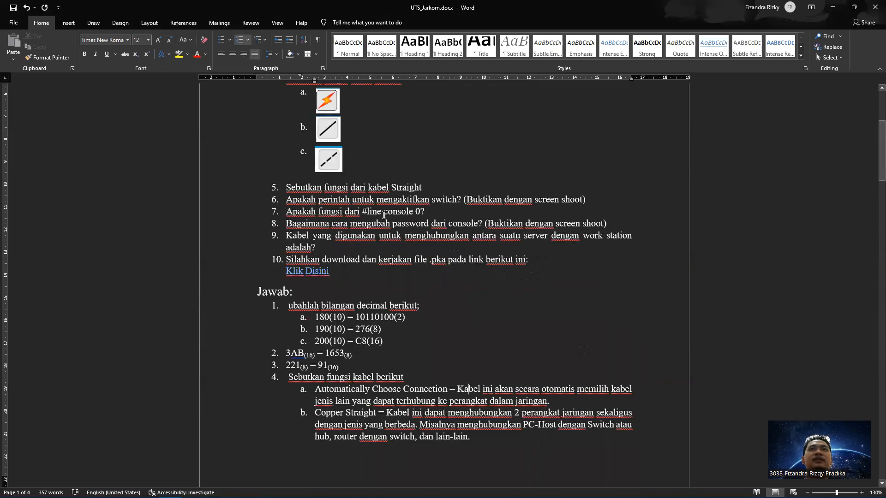
{"action": "scroll", "coordinate": [396, 212], "scroll_direction": "down", "scroll_amount": 15}
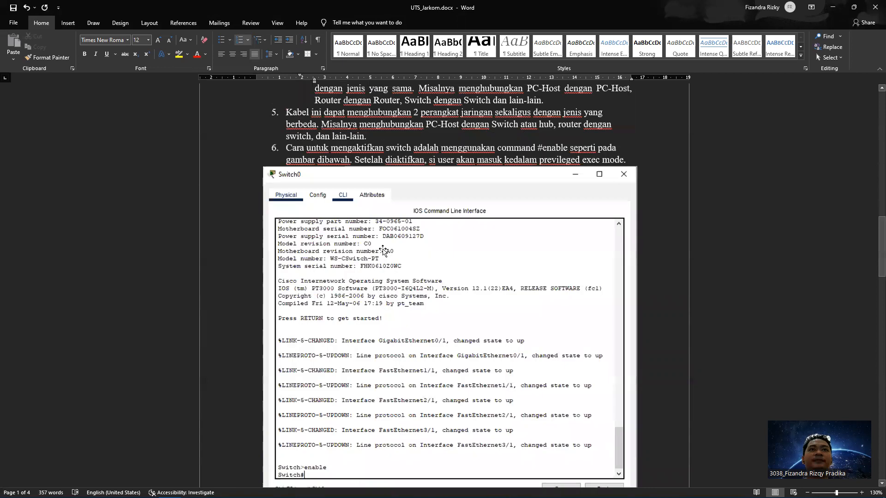
{"action": "scroll", "coordinate": [383, 250], "scroll_direction": "down", "scroll_amount": 5}
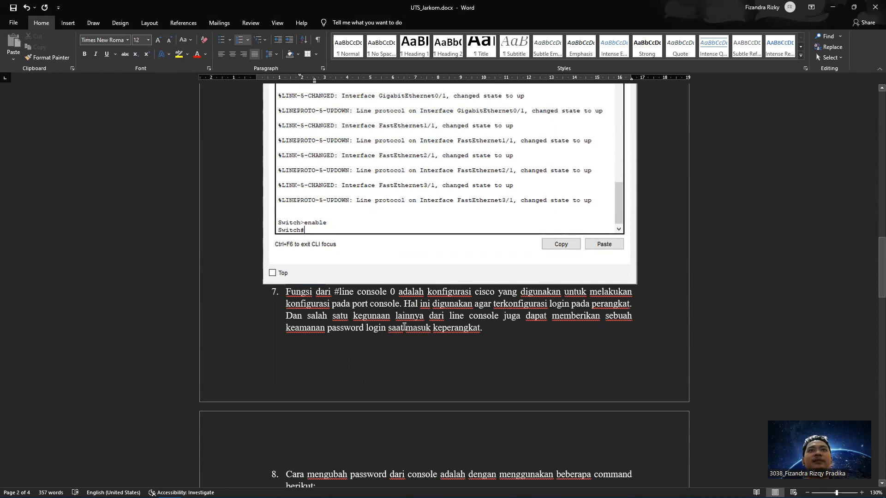
{"action": "scroll", "coordinate": [404, 326], "scroll_direction": "up", "scroll_amount": 15}
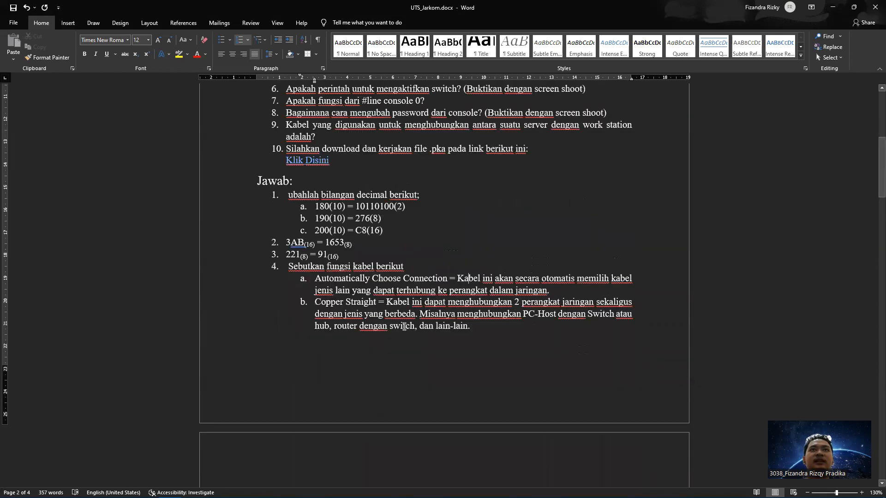
{"action": "scroll", "coordinate": [362, 324], "scroll_direction": "up", "scroll_amount": 5}
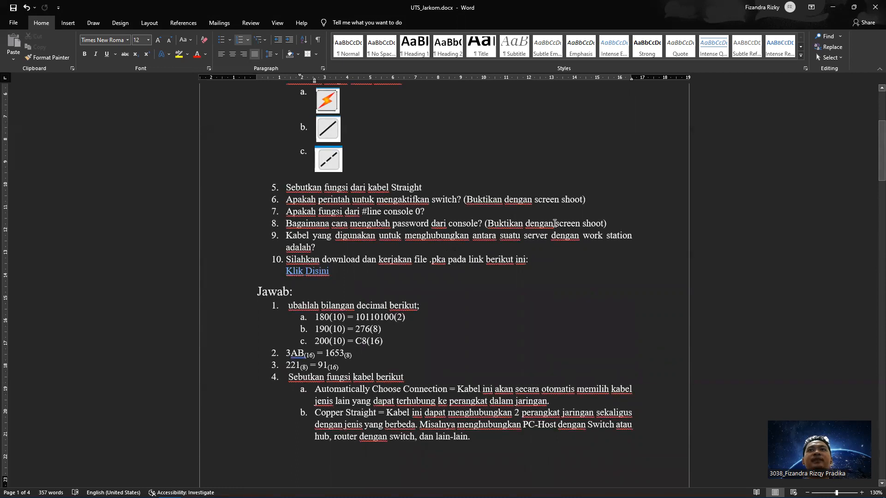
{"action": "scroll", "coordinate": [554, 224], "scroll_direction": "down", "scroll_amount": 15}
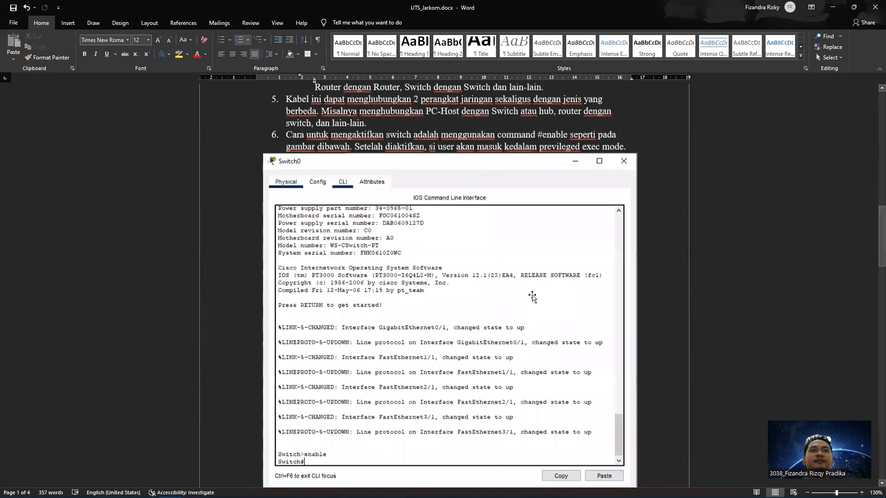
{"action": "scroll", "coordinate": [532, 297], "scroll_direction": "down", "scroll_amount": 15}
{"action": "scroll", "coordinate": [532, 294], "scroll_direction": "down", "scroll_amount": 3}
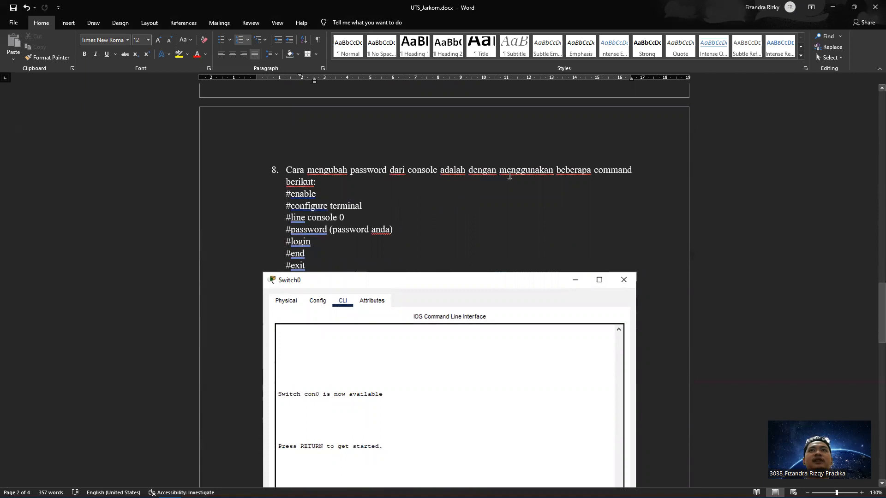
{"action": "scroll", "coordinate": [375, 178], "scroll_direction": "down", "scroll_amount": 3}
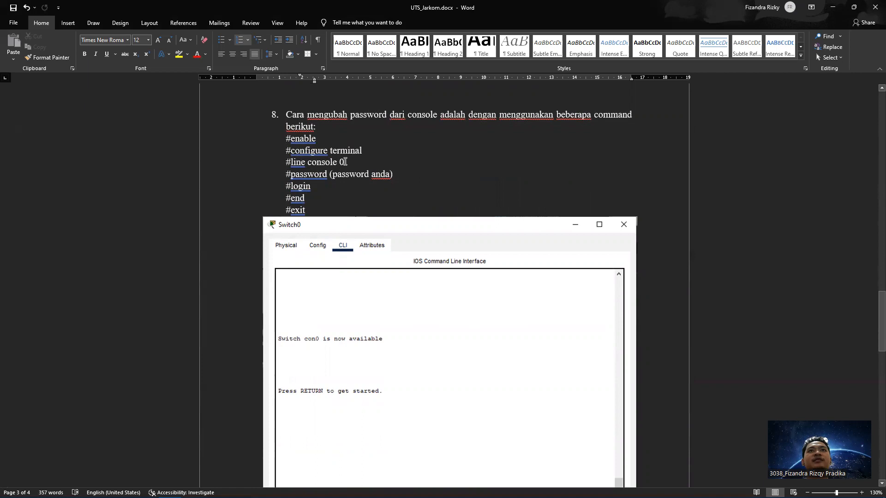
{"action": "scroll", "coordinate": [345, 162], "scroll_direction": "down", "scroll_amount": 1}
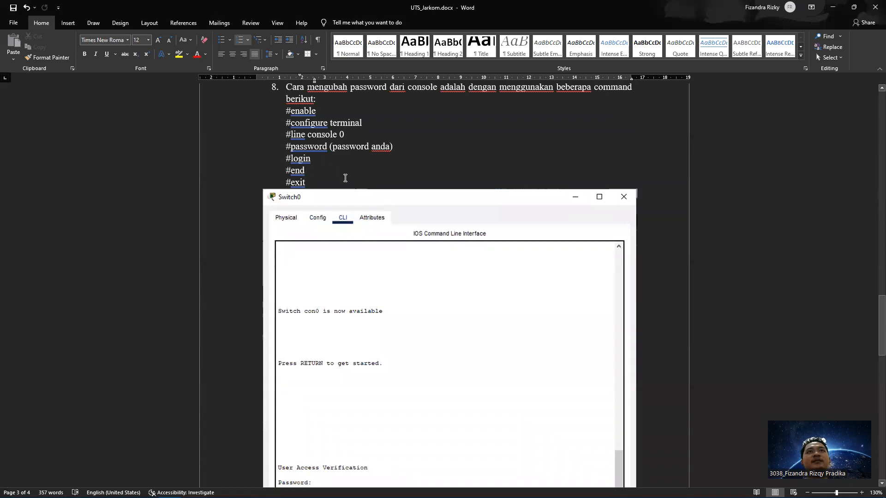
{"action": "scroll", "coordinate": [326, 242], "scroll_direction": "down", "scroll_amount": 3}
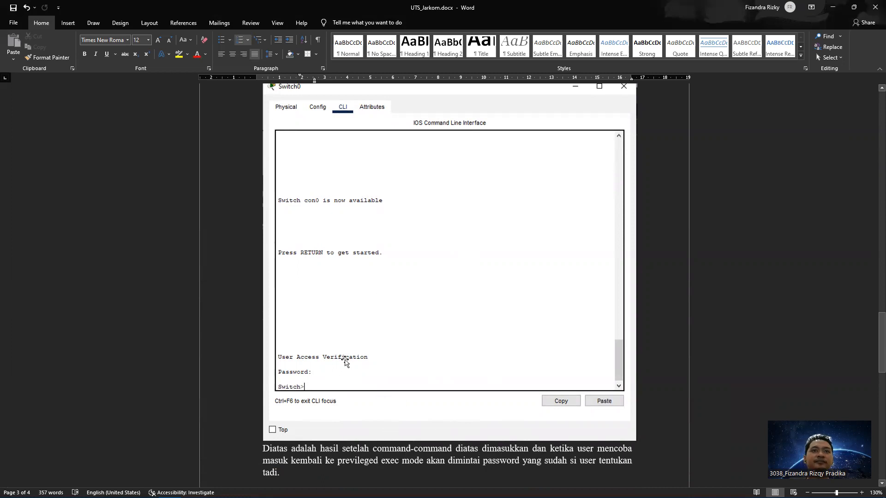
{"action": "scroll", "coordinate": [356, 346], "scroll_direction": "down", "scroll_amount": 2}
{"action": "scroll", "coordinate": [356, 347], "scroll_direction": "up", "scroll_amount": 15}
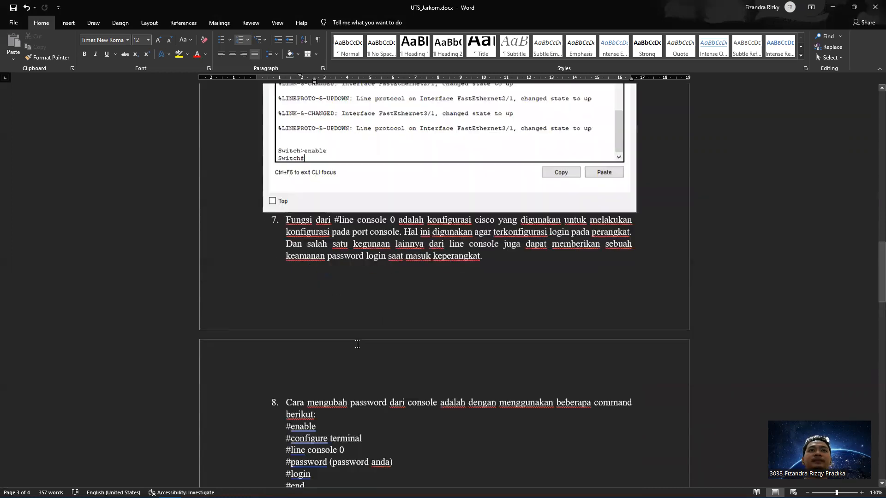
{"action": "scroll", "coordinate": [358, 344], "scroll_direction": "up", "scroll_amount": 10}
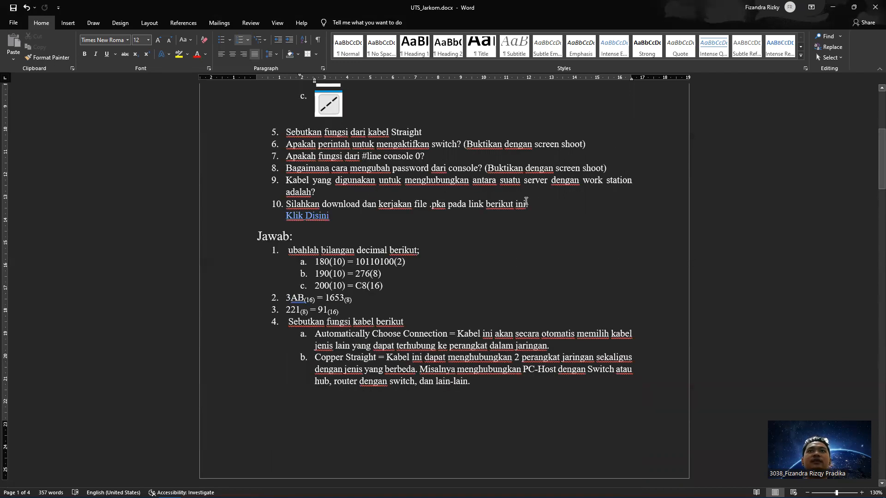
{"action": "scroll", "coordinate": [526, 200], "scroll_direction": "down", "scroll_amount": 6}
{"action": "scroll", "coordinate": [526, 201], "scroll_direction": "down", "scroll_amount": 20}
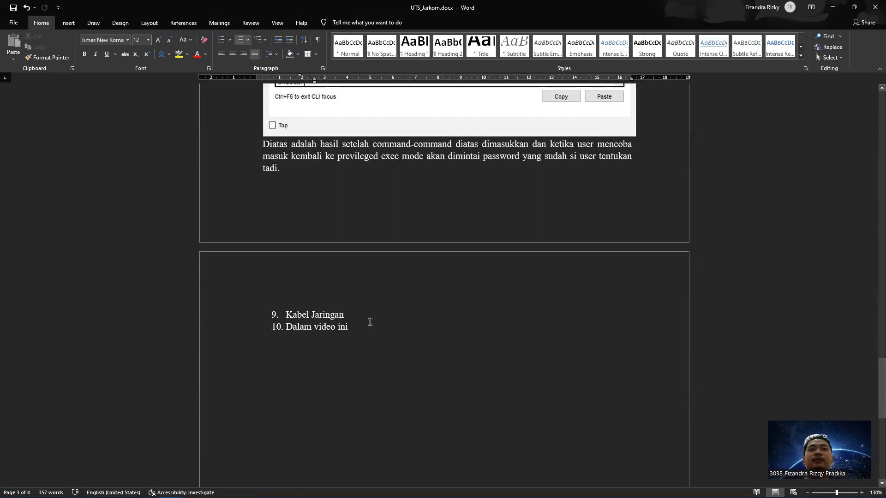
{"action": "scroll", "coordinate": [351, 319], "scroll_direction": "up", "scroll_amount": 6}
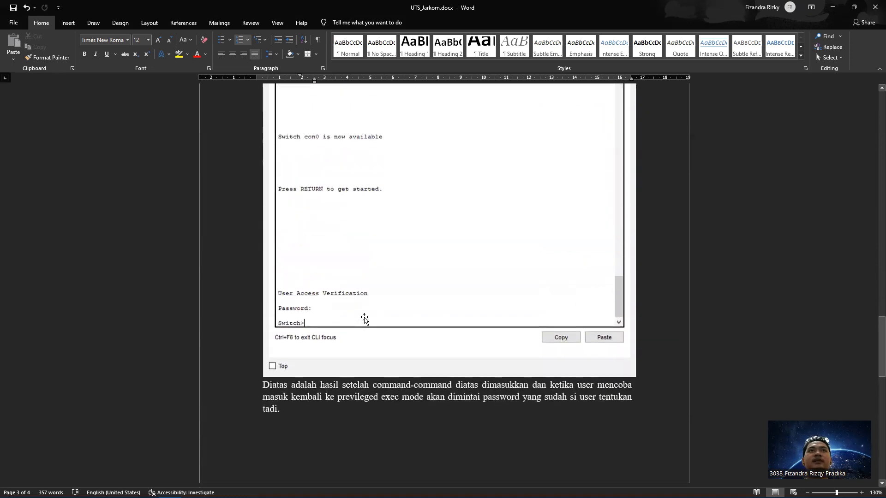
Open the Packet Tracer exam .pka file from its folder in File Explorer
{"action": "left_click", "coordinate": [124, 489]}
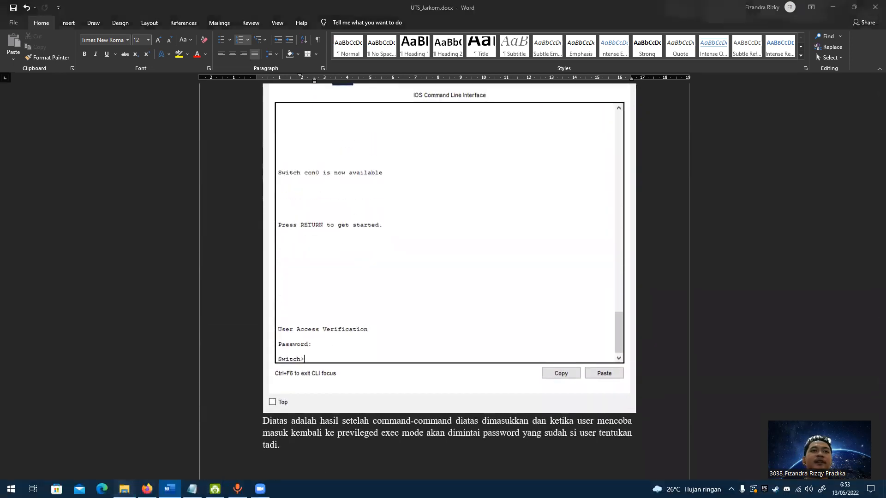
{"action": "left_click", "coordinate": [256, 372]}
{"action": "left_click", "coordinate": [123, 391]}
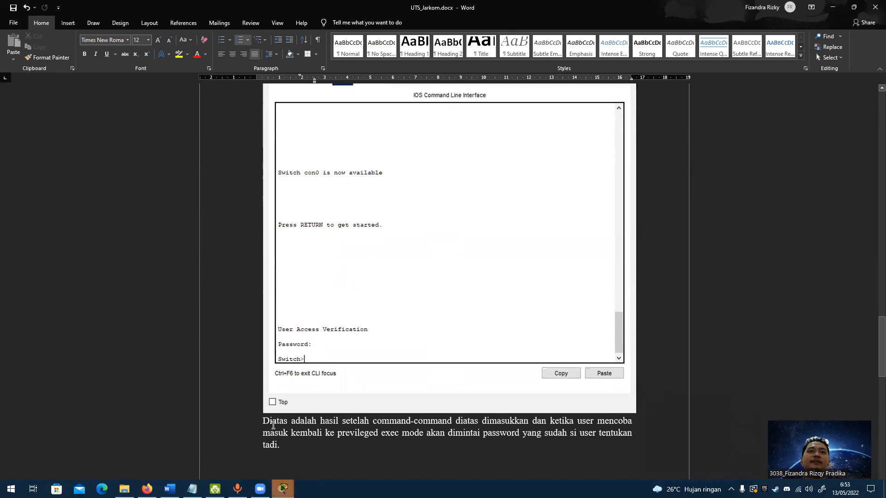
{"action": "mouse_move", "coordinate": [284, 490]}
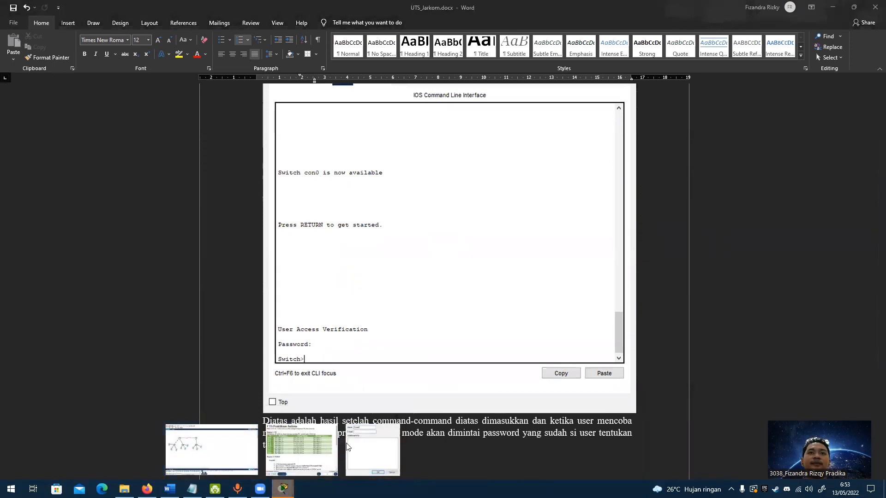
Replace Guest with the student's full name, enter their e-mail address, and confirm the profile
{"action": "left_click", "coordinate": [217, 450]}
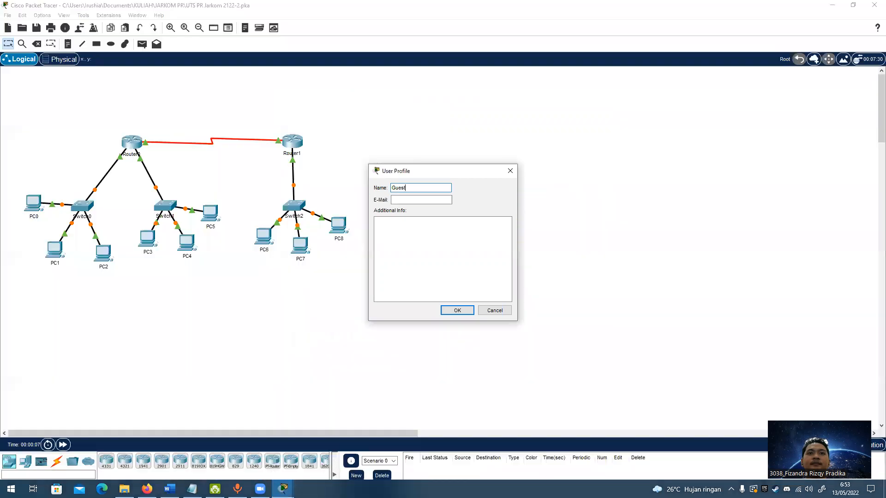
{"action": "double_click", "coordinate": [400, 187]}
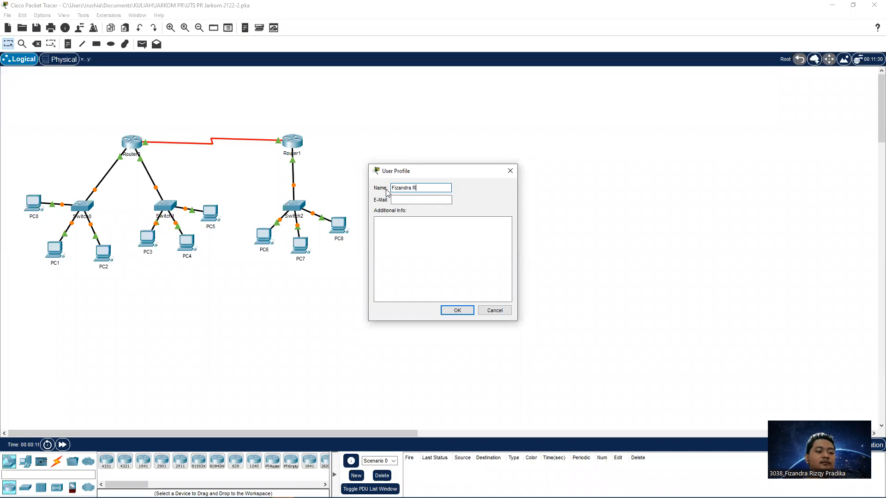
{"action": "left_click", "coordinate": [405, 201]}
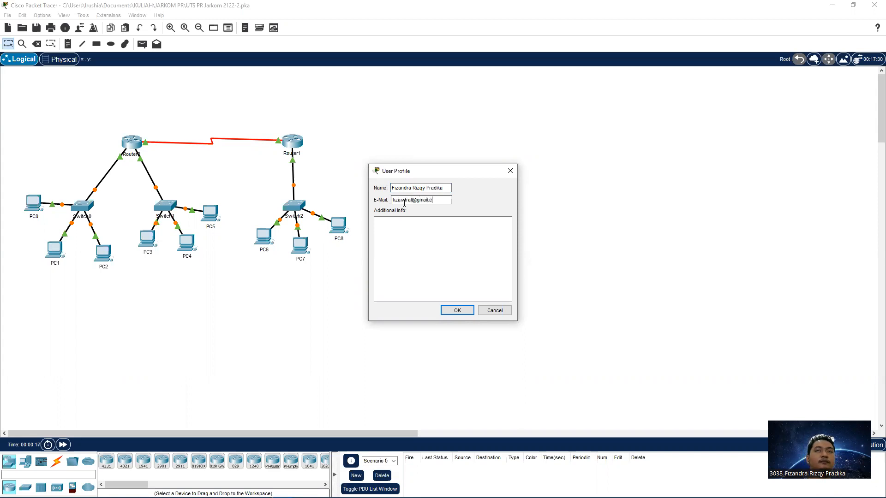
{"action": "left_click", "coordinate": [452, 311]}
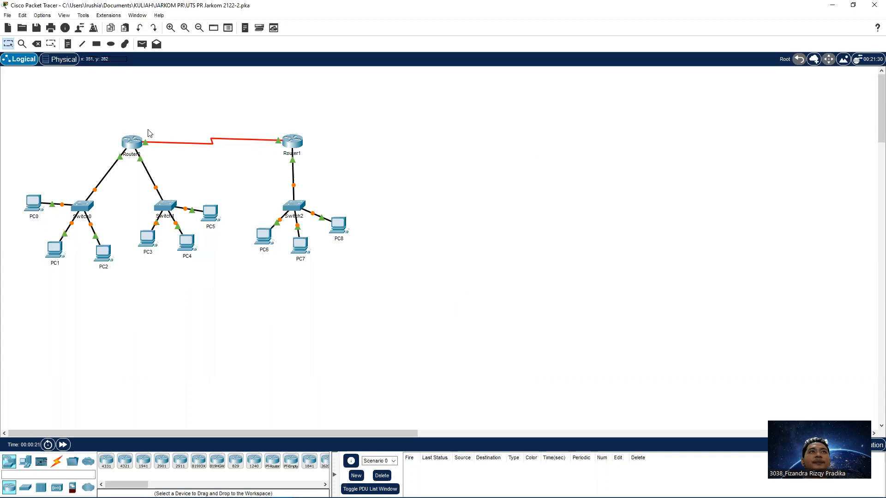
Snap the Packet Tracer network to the left half and the exam instructions to the right
{"action": "key", "text": "alt+Tab"}
{"action": "left_click", "coordinate": [399, 209]}
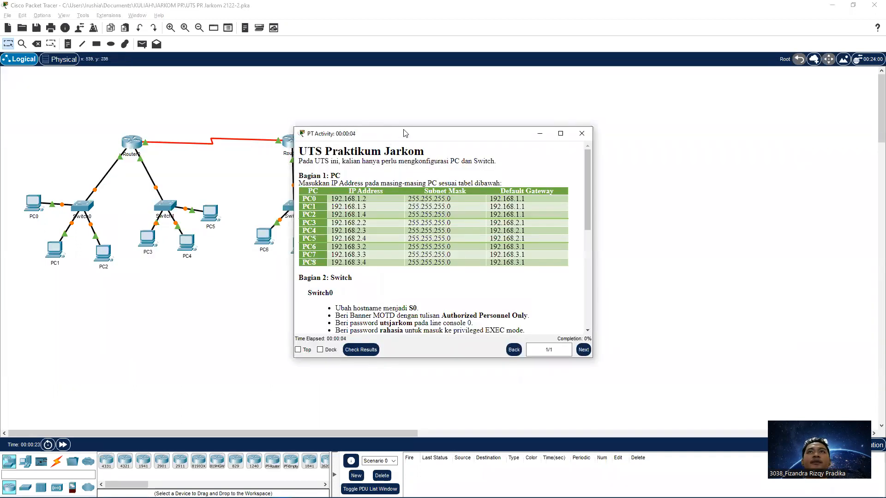
{"action": "left_click_drag", "start_coordinate": [405, 133], "coordinate": [614, 109]}
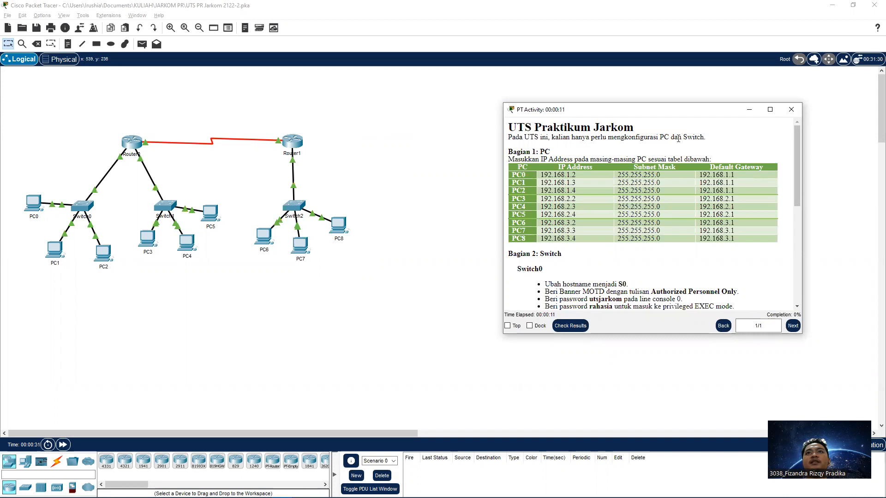
{"action": "double_click", "coordinate": [557, 174]}
{"action": "key", "text": "ctrl+c"}
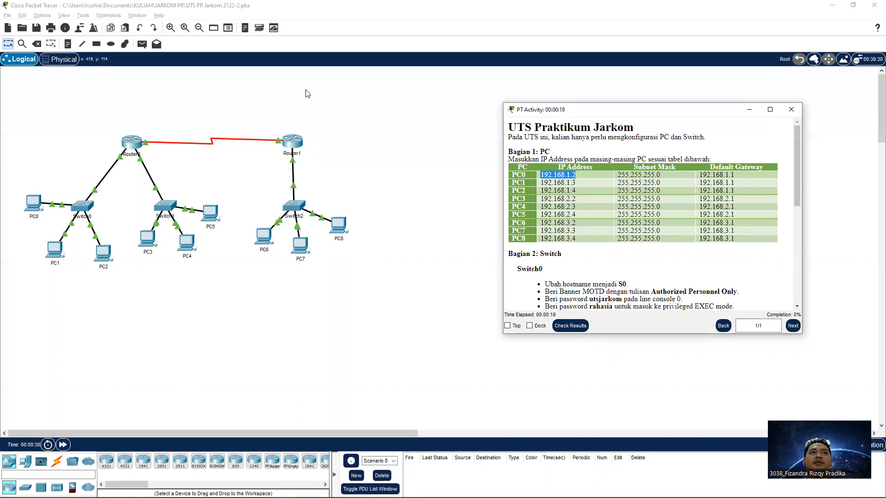
{"action": "left_click", "coordinate": [432, 15]}
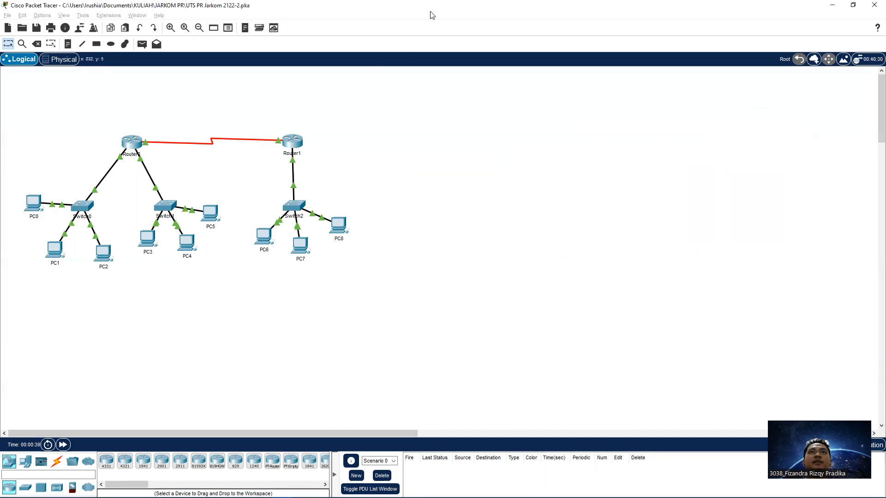
{"action": "key", "text": "super+Left"}
{"action": "left_click", "coordinate": [559, 93]}
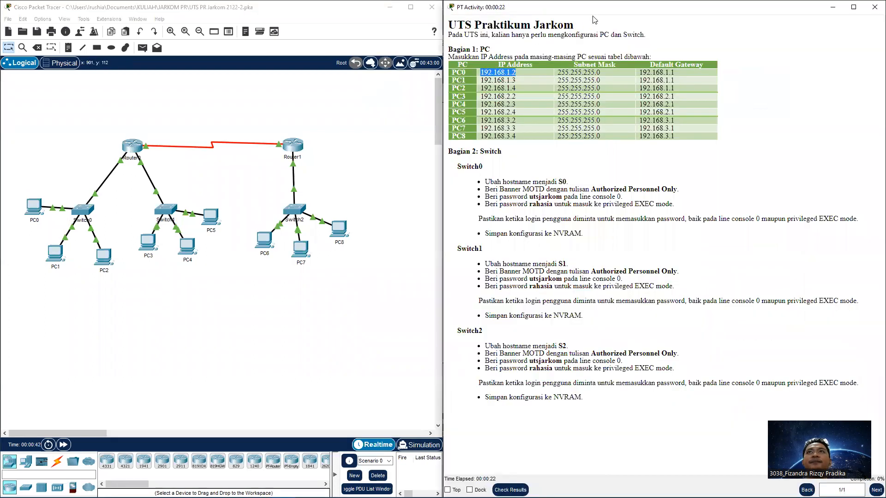
Give PC0 static IP 192.168.1.2 with default gateway 192.168.1.1
{"action": "left_click", "coordinate": [39, 213]}
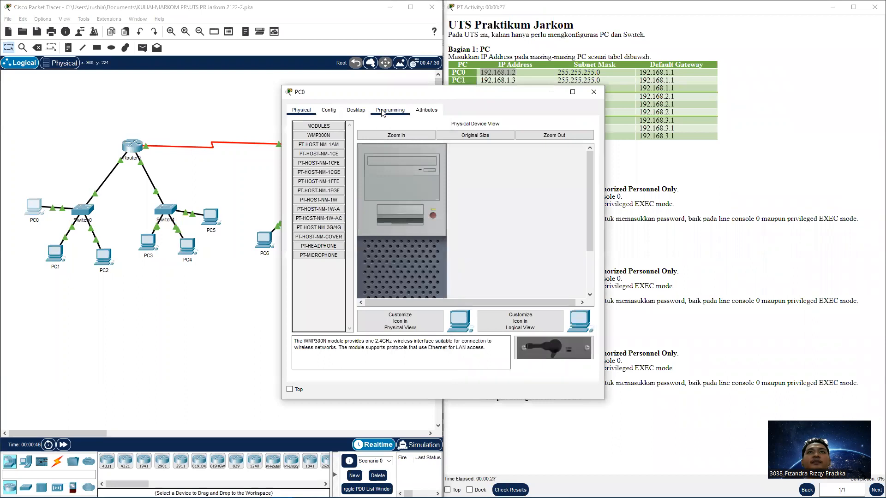
{"action": "left_click", "coordinate": [382, 112]}
{"action": "left_click", "coordinate": [356, 111]}
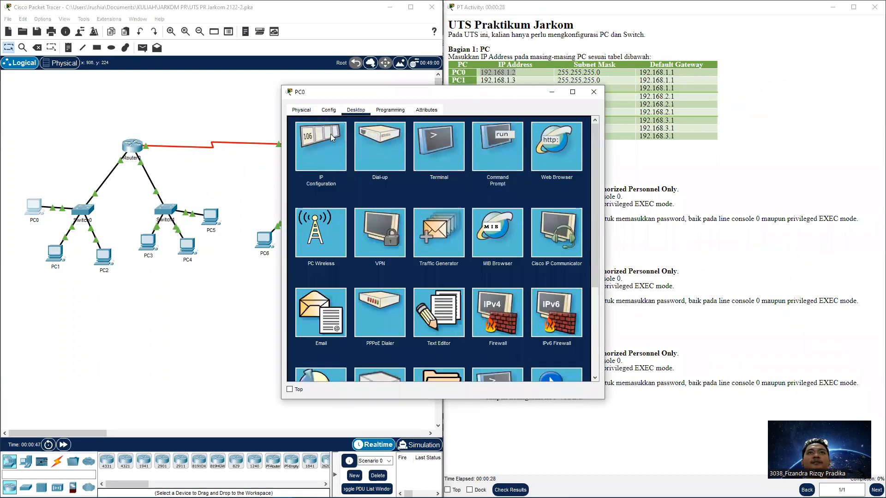
{"action": "left_click", "coordinate": [331, 137]}
{"action": "left_click", "coordinate": [439, 175]}
{"action": "key", "text": "ctrl+v"}
{"action": "left_click_drag", "start_coordinate": [485, 95], "coordinate": [379, 115]}
{"action": "left_click", "coordinate": [639, 74]}
{"action": "left_click_drag", "start_coordinate": [641, 72], "coordinate": [675, 73]}
{"action": "key", "text": "ctrl+c"}
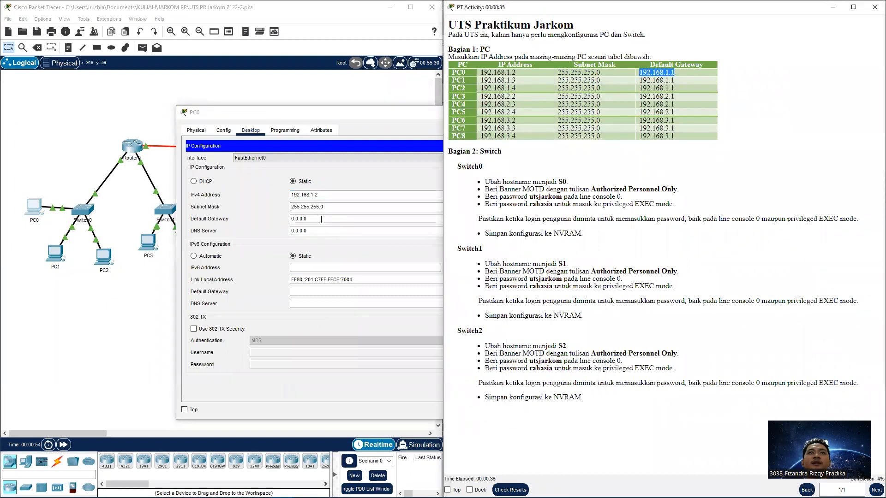
{"action": "double_click", "coordinate": [300, 218]}
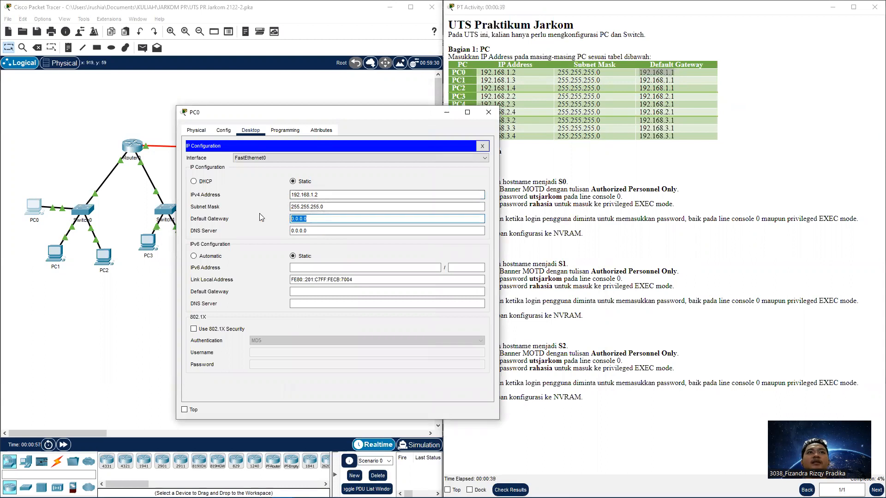
{"action": "key", "text": "ctrl+v"}
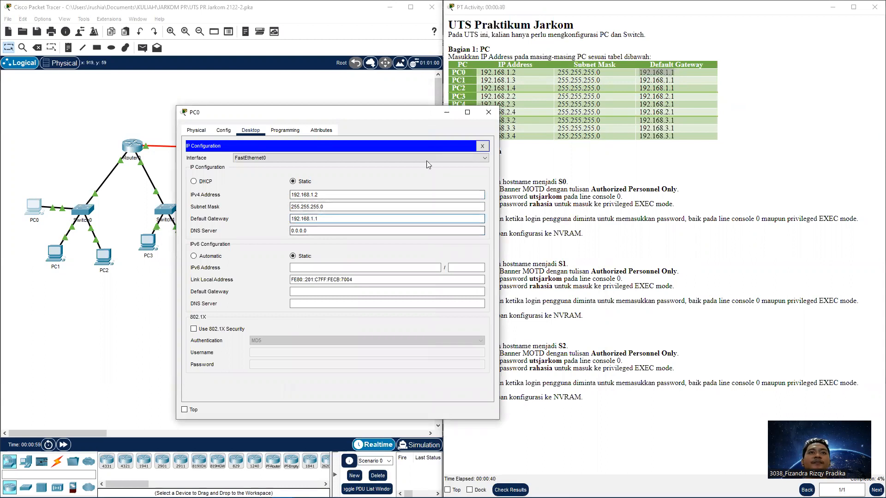
{"action": "left_click", "coordinate": [489, 113]}
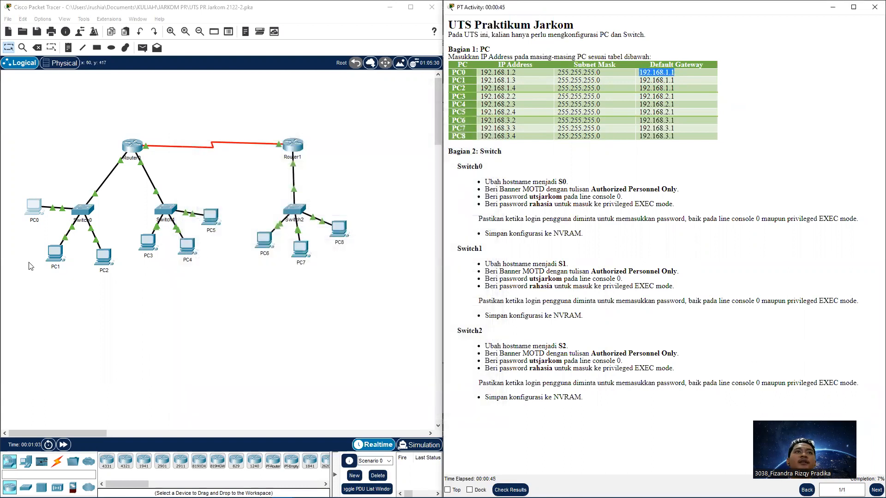
Give PC1 static IP 192.168.1.3 with default gateway 192.168.1.1
{"action": "left_click", "coordinate": [516, 83]}
{"action": "left_click_drag", "start_coordinate": [516, 83], "coordinate": [481, 80]}
{"action": "key", "text": "ctrl+c"}
{"action": "left_click", "coordinate": [56, 258]}
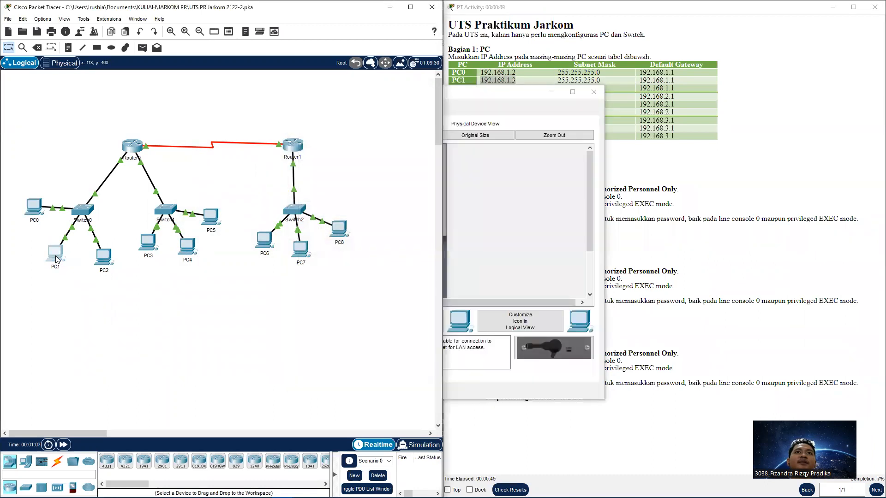
{"action": "left_click", "coordinate": [357, 111]}
{"action": "left_click", "coordinate": [321, 146]}
{"action": "left_click", "coordinate": [462, 174]}
{"action": "key", "text": "ctrl+v"}
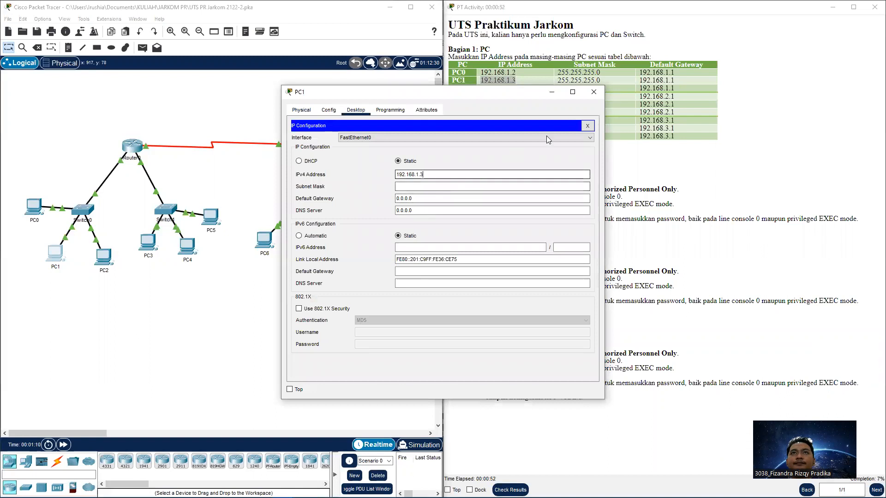
{"action": "left_click", "coordinate": [644, 82]}
{"action": "left_click_drag", "start_coordinate": [642, 82], "coordinate": [674, 81]}
{"action": "key", "text": "ctrl+c"}
{"action": "triple_click", "coordinate": [397, 199]}
{"action": "key", "text": "ctrl+v"}
{"action": "left_click", "coordinate": [597, 94]}
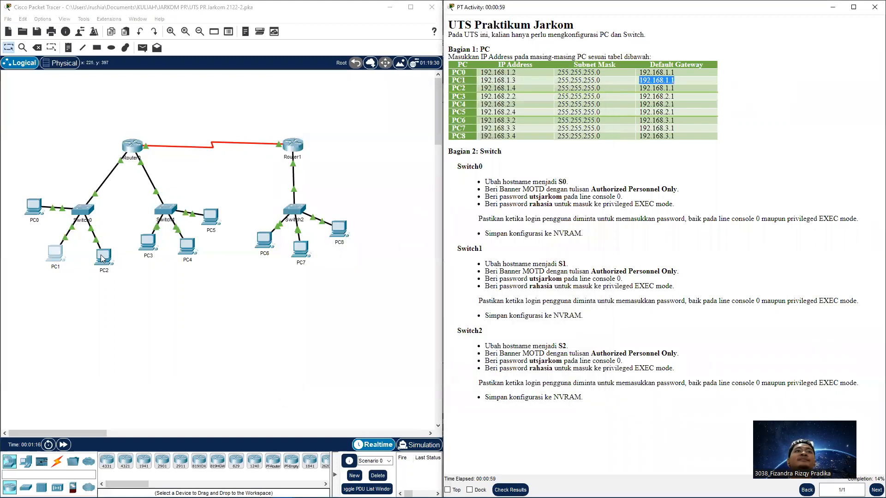
Give PC2 static IP 192.168.1.4, mask 255.255.255.0 and gateway 192.168.1.1
{"action": "left_click", "coordinate": [627, 111]}
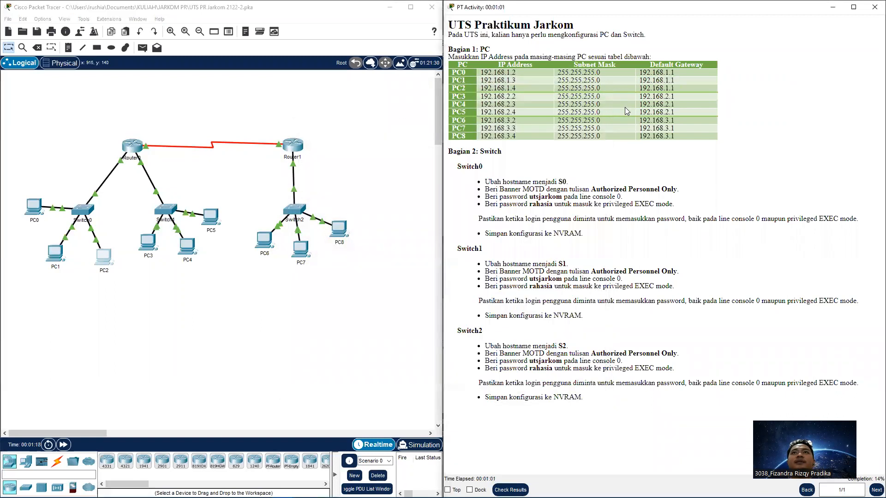
{"action": "left_click_drag", "start_coordinate": [481, 86], "coordinate": [524, 89]}
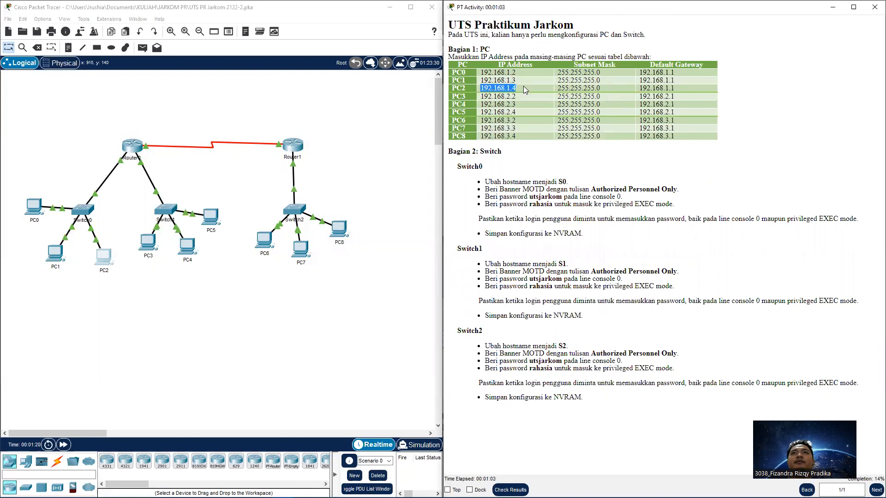
{"action": "key", "text": "alt+Tab"}
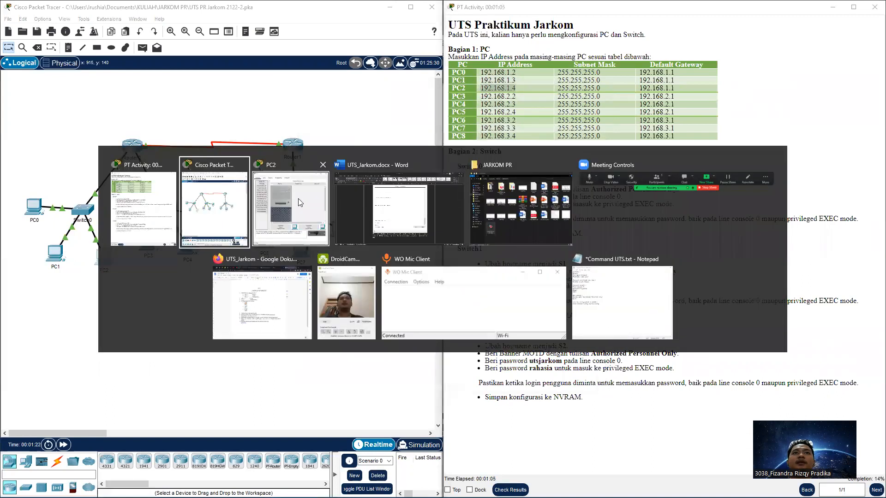
{"action": "left_click", "coordinate": [298, 198]}
{"action": "left_click", "coordinate": [362, 112]}
{"action": "left_click", "coordinate": [321, 146]}
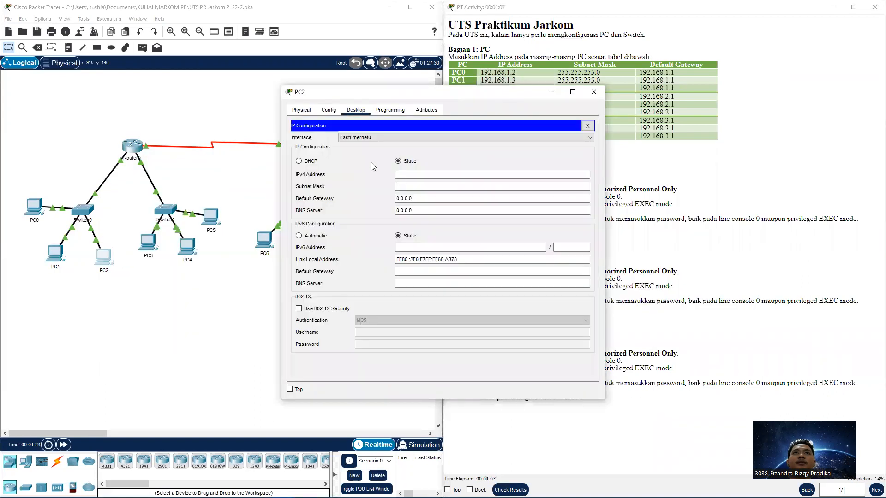
{"action": "left_click", "coordinate": [445, 174]}
{"action": "type", "text": "192.168.1.4"}
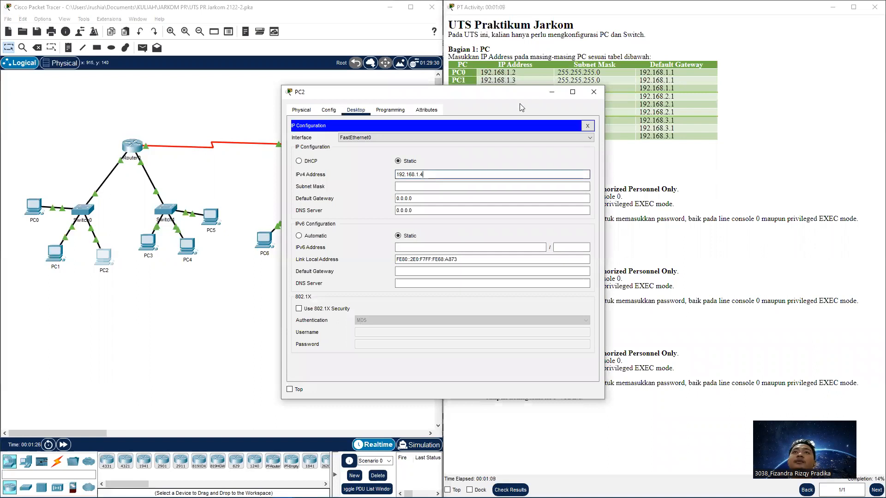
{"action": "left_click", "coordinate": [637, 95]}
{"action": "left_click_drag", "start_coordinate": [644, 88], "coordinate": [687, 88]}
{"action": "key", "text": "ctrl+c"}
{"action": "left_click", "coordinate": [644, 88]}
{"action": "left_click", "coordinate": [434, 198]}
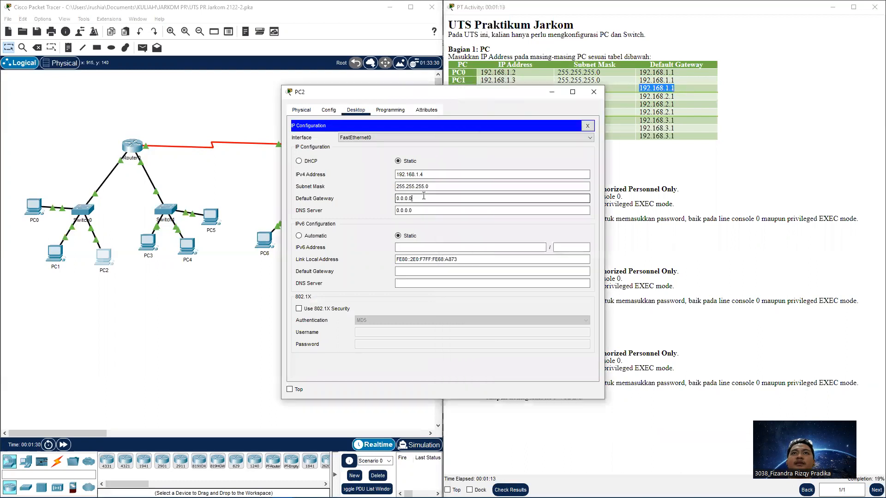
{"action": "key", "text": "ctrl+v"}
{"action": "left_click_drag", "start_coordinate": [395, 199], "coordinate": [439, 198]}
{"action": "key", "text": "ctrl+v"}
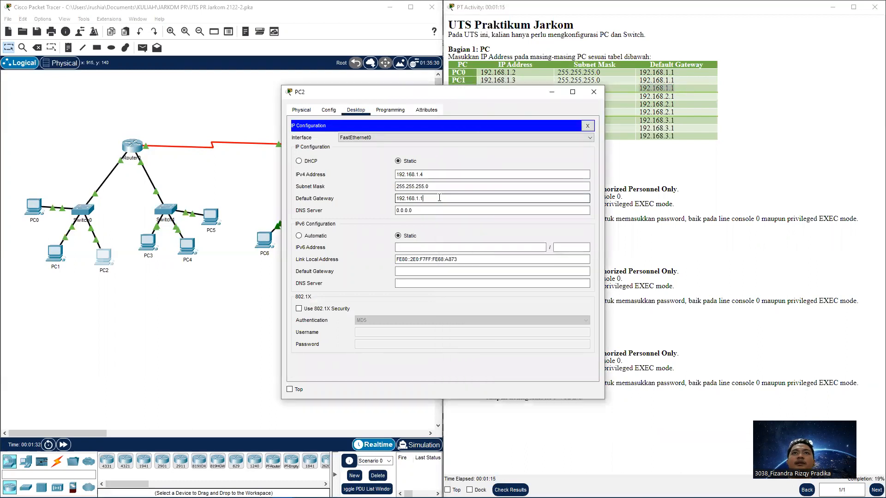
{"action": "left_click", "coordinate": [594, 92]}
{"action": "left_click_drag", "start_coordinate": [522, 97], "coordinate": [459, 99]}
{"action": "key", "text": "ctrl+c"}
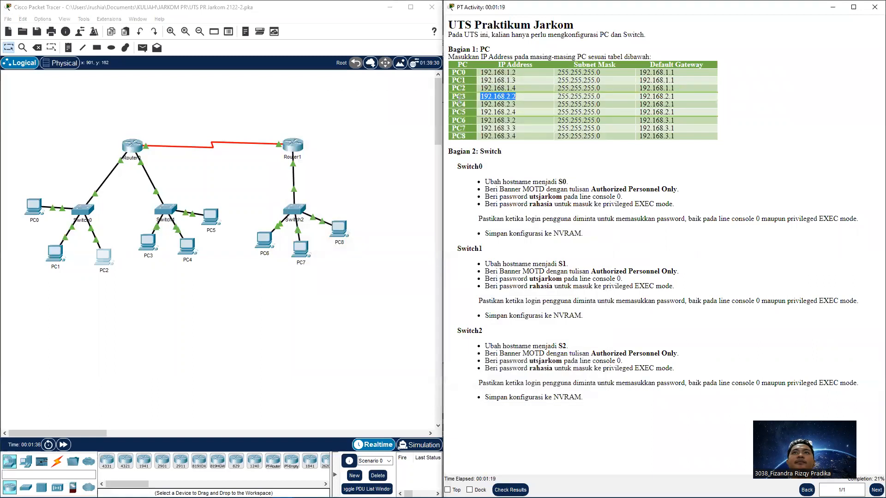
Give PC3 the static address 192.168.2.2 with gateway 192.168.2.1
{"action": "left_click", "coordinate": [148, 241]}
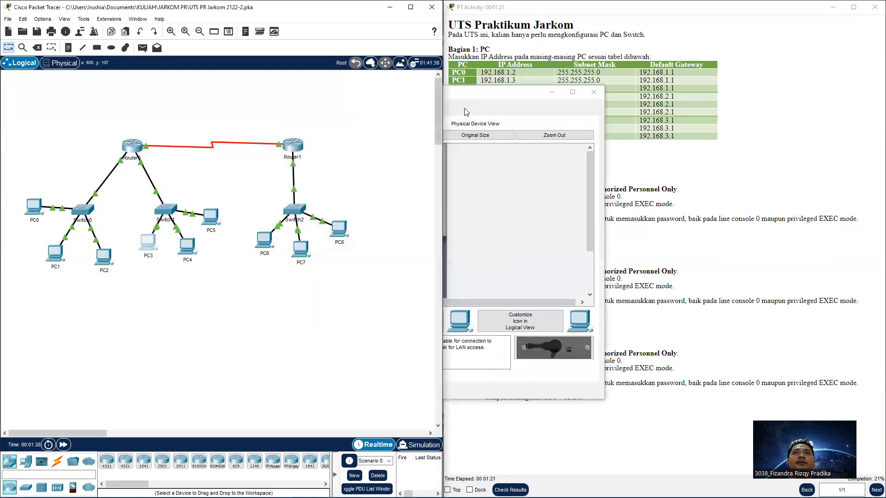
{"action": "left_click", "coordinate": [356, 109]}
{"action": "left_click", "coordinate": [322, 147]}
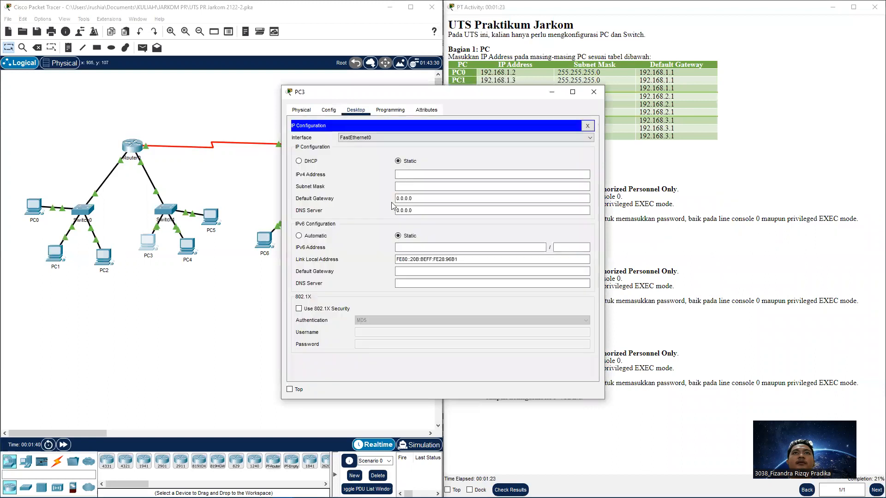
{"action": "left_click", "coordinate": [433, 174]}
{"action": "key", "text": "ctrl+v"}
{"action": "left_click", "coordinate": [642, 94]}
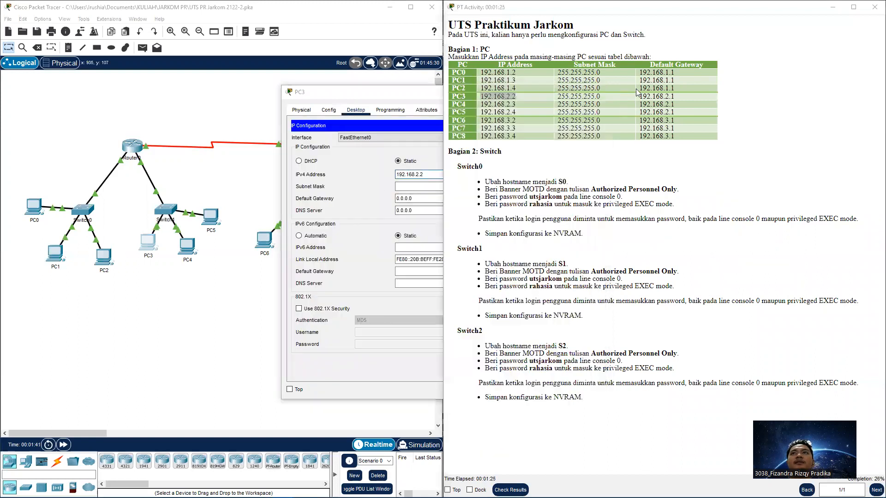
{"action": "left_click_drag", "start_coordinate": [641, 96], "coordinate": [681, 97]}
{"action": "key", "text": "ctrl+c"}
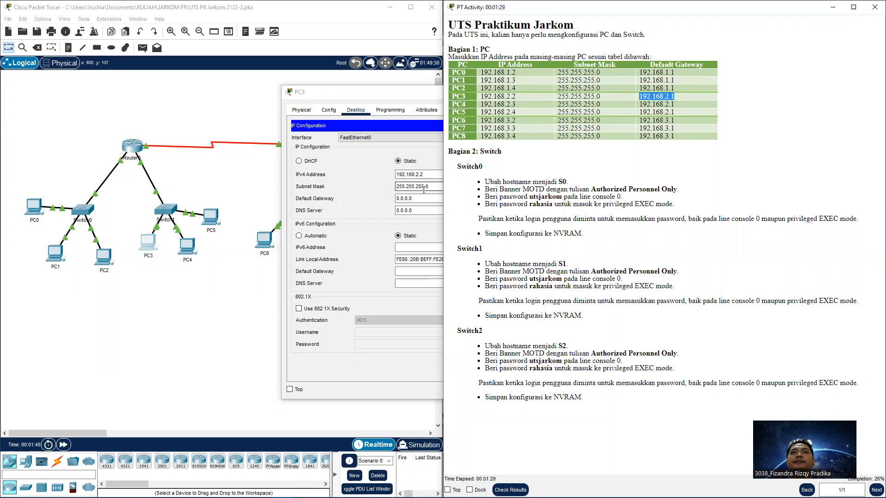
{"action": "left_click", "coordinate": [435, 186]}
{"action": "left_click", "coordinate": [404, 200]}
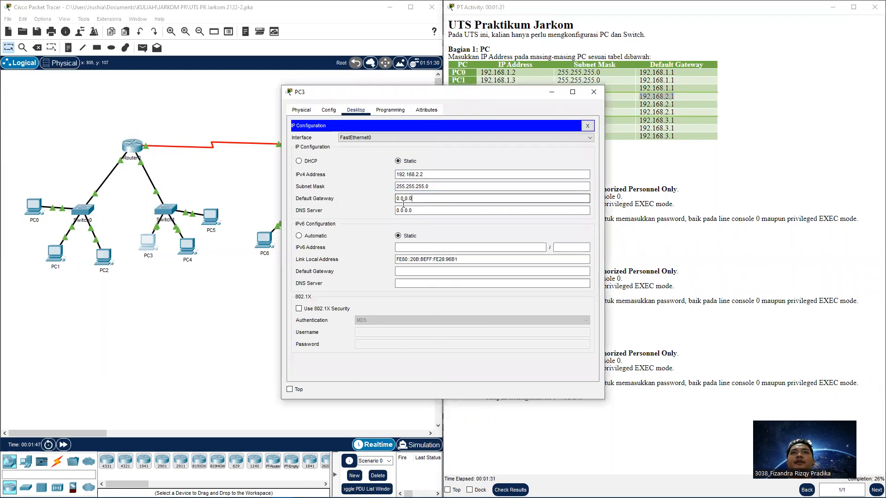
{"action": "left_click_drag", "start_coordinate": [410, 200], "coordinate": [395, 199]}
{"action": "key", "text": "ctrl+v"}
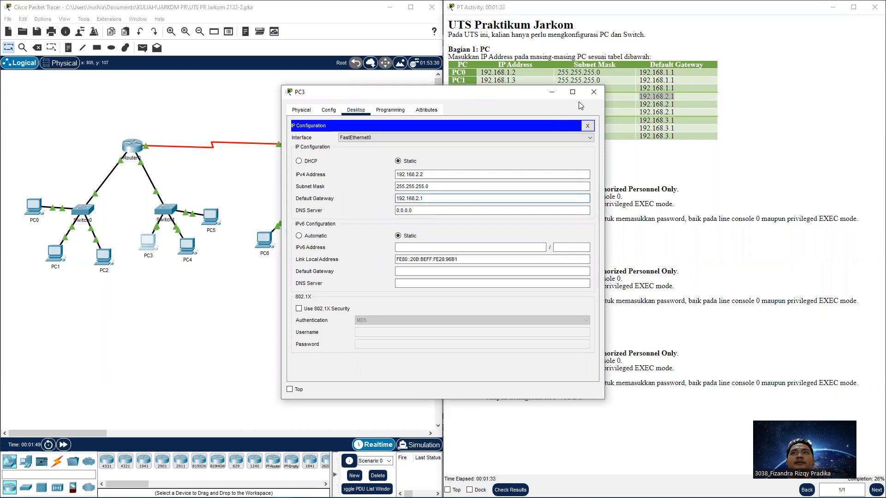
{"action": "left_click", "coordinate": [593, 92]}
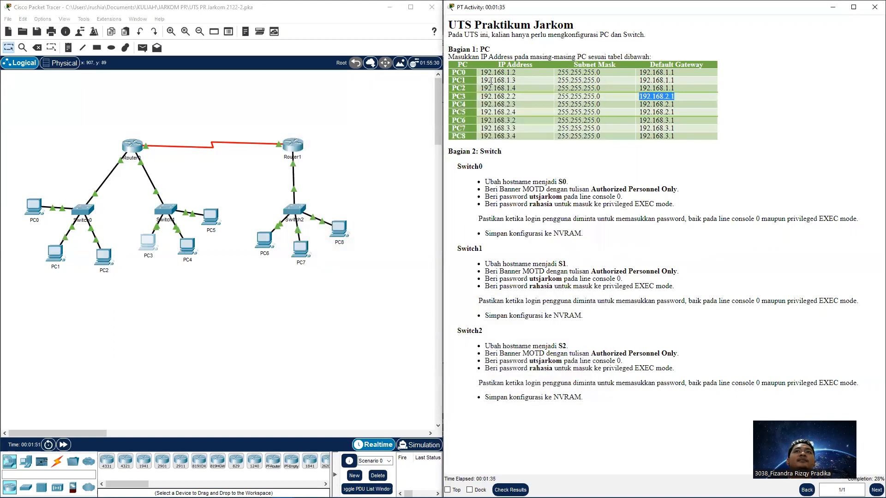
Give PC4 the static address 192.168.2.3 with gateway 192.168.2.1
{"action": "left_click_drag", "start_coordinate": [516, 105], "coordinate": [480, 105]}
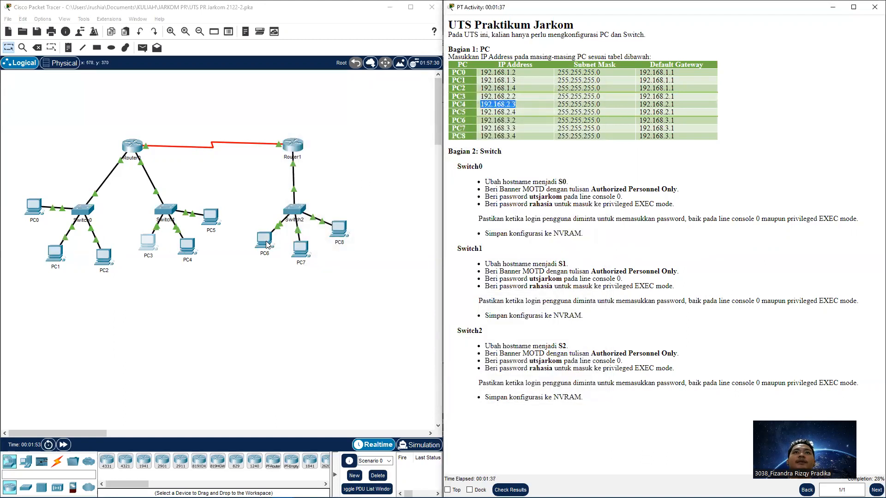
{"action": "left_click", "coordinate": [197, 251]}
{"action": "left_click", "coordinate": [356, 110]}
{"action": "left_click", "coordinate": [333, 149]}
{"action": "left_click", "coordinate": [421, 173]}
{"action": "type", "text": "192.168.2.3"}
{"action": "mouse_move", "coordinate": [676, 105]}
{"action": "left_mouse_down"}
{"action": "mouse_move", "coordinate": [641, 105]}
{"action": "mouse_move", "coordinate": [687, 109]}
{"action": "left_mouse_up"}
{"action": "key", "text": "ctrl+c"}
{"action": "left_click", "coordinate": [642, 105]}
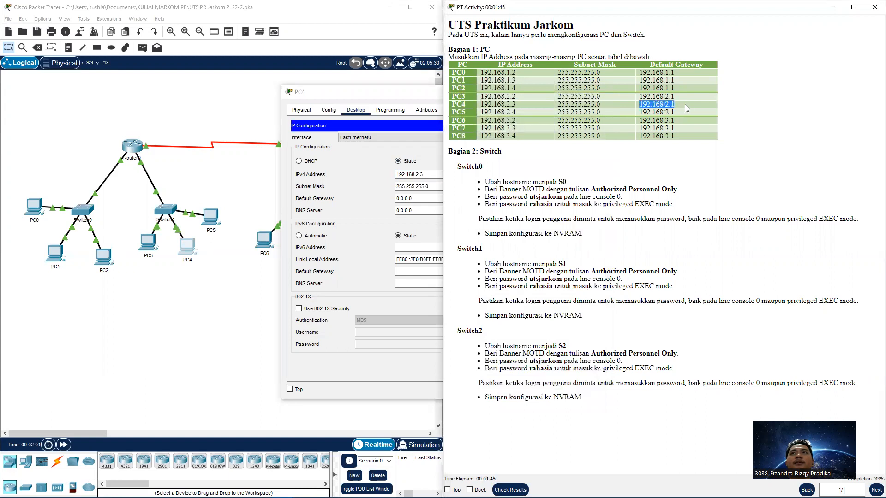
{"action": "left_click_drag", "start_coordinate": [396, 199], "coordinate": [422, 183]}
{"action": "key", "text": "ctrl+v"}
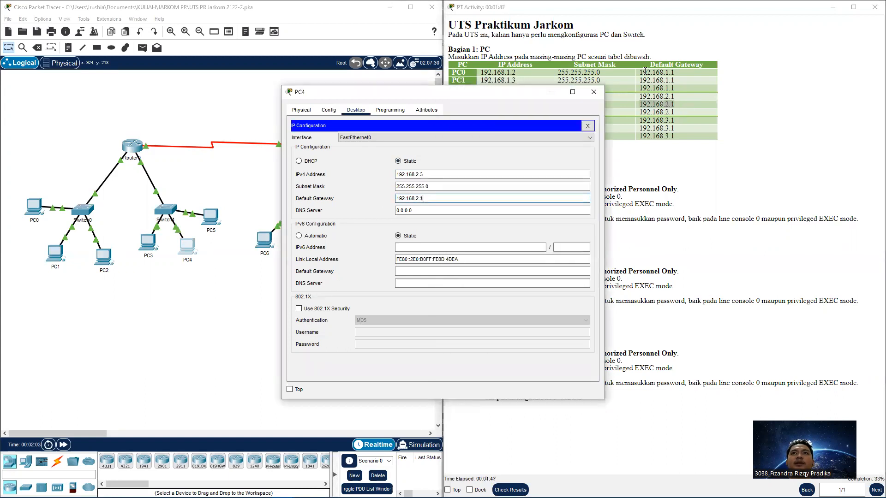
{"action": "left_click", "coordinate": [594, 92]}
Give PC5 the static address 192.168.2.4 with gateway 192.168.2.1
{"action": "left_click", "coordinate": [518, 114]}
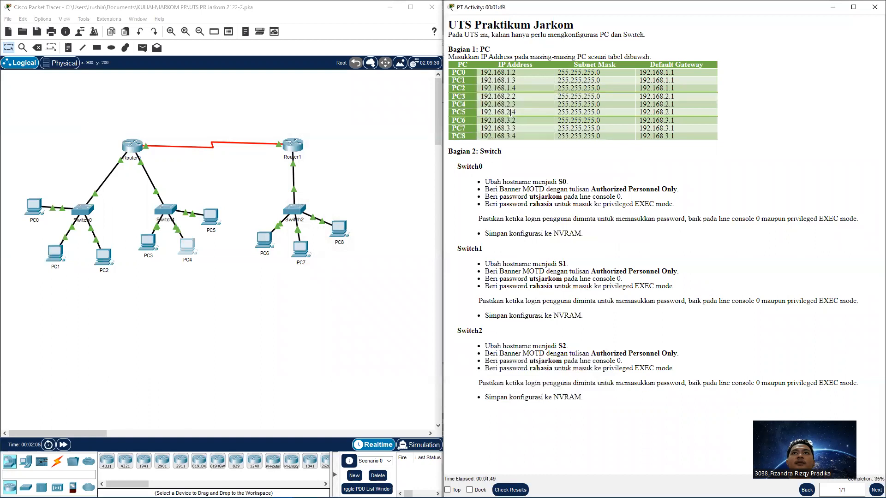
{"action": "left_click", "coordinate": [211, 218]}
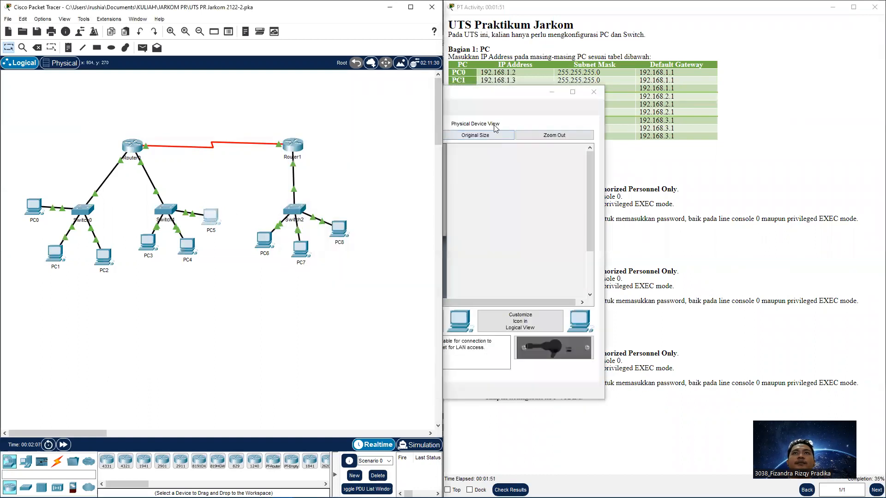
{"action": "left_click", "coordinate": [357, 111]}
{"action": "left_click", "coordinate": [341, 159]}
{"action": "left_click", "coordinate": [417, 184]}
{"action": "left_click", "coordinate": [425, 176]}
{"action": "type", "text": "192.168.2.4"}
{"action": "left_click", "coordinate": [678, 109]}
{"action": "left_click_drag", "start_coordinate": [680, 112], "coordinate": [639, 111]}
{"action": "key", "text": "ctrl+c"}
{"action": "left_click_drag", "start_coordinate": [420, 198], "coordinate": [396, 202]}
{"action": "key", "text": "ctrl+v"}
{"action": "left_click", "coordinate": [595, 92]}
{"action": "left_click_drag", "start_coordinate": [517, 121], "coordinate": [480, 121]}
{"action": "key", "text": "ctrl+c"}
Give PC6 the static address 192.168.3.2 with gateway 192.168.3.1
{"action": "left_click", "coordinate": [263, 238]}
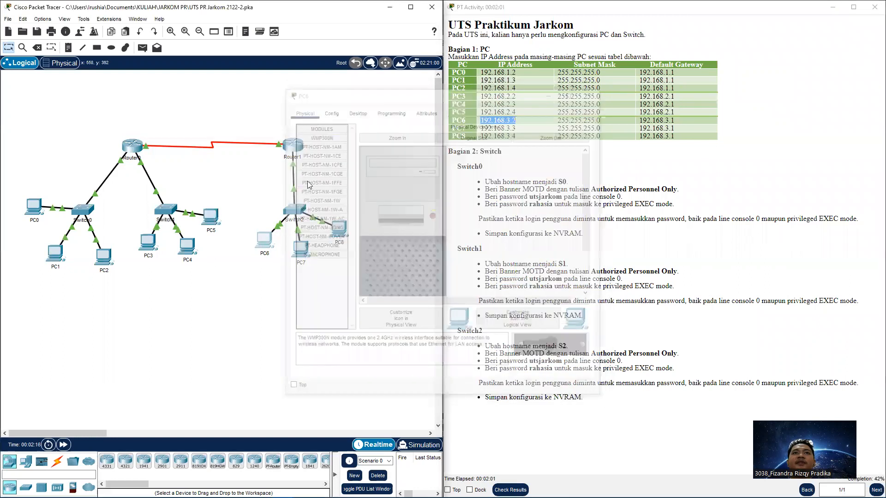
{"action": "left_click", "coordinate": [388, 111]}
{"action": "left_click", "coordinate": [356, 111]}
{"action": "left_click", "coordinate": [323, 141]}
{"action": "left_click", "coordinate": [461, 175]}
{"action": "key", "text": "ctrl+v"}
{"action": "left_click", "coordinate": [656, 128]}
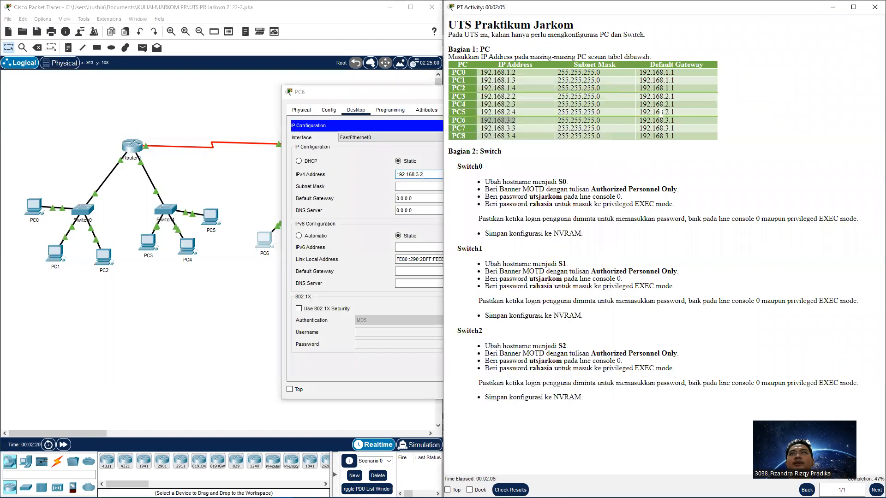
{"action": "left_click_drag", "start_coordinate": [675, 121], "coordinate": [638, 123]}
{"action": "key", "text": "ctrl+c"}
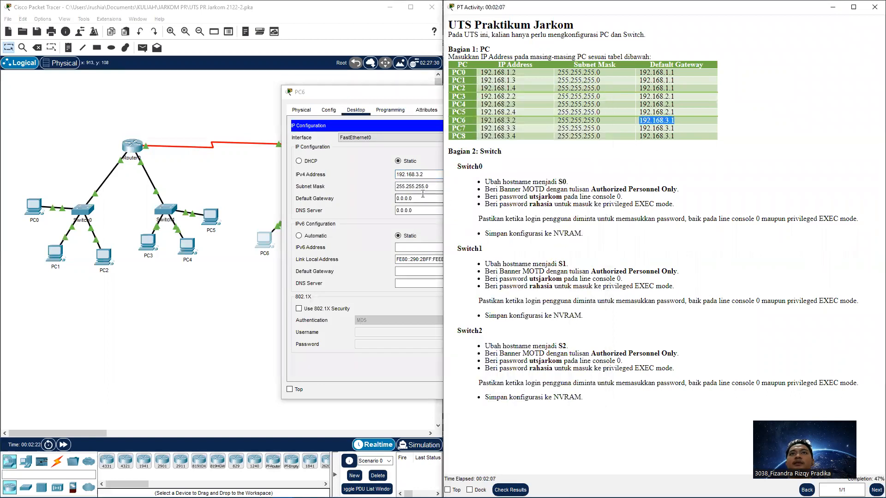
{"action": "left_click", "coordinate": [423, 199]}
{"action": "triple_click", "coordinate": [397, 200]}
{"action": "key", "text": "ctrl+v"}
{"action": "left_click", "coordinate": [594, 92]}
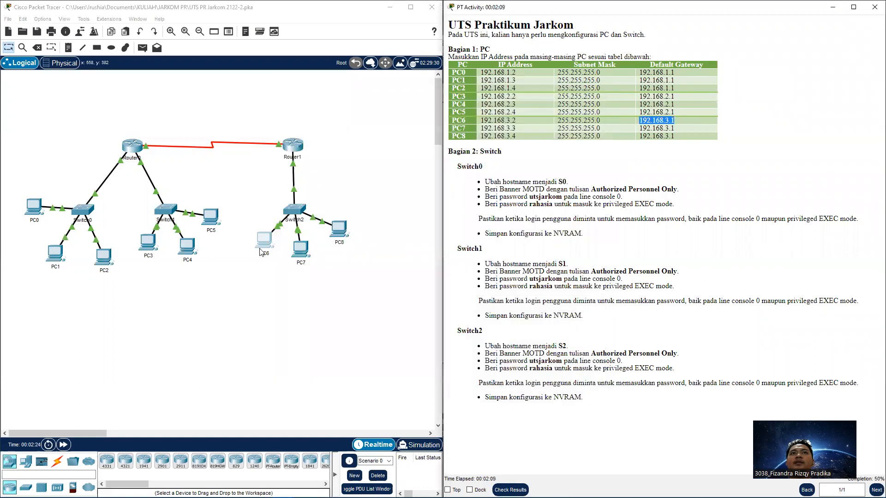
Give PC7 the static address 192.168.3.3, default mask and gateway 192.168.3.1
{"action": "left_click_drag", "start_coordinate": [518, 130], "coordinate": [481, 130]}
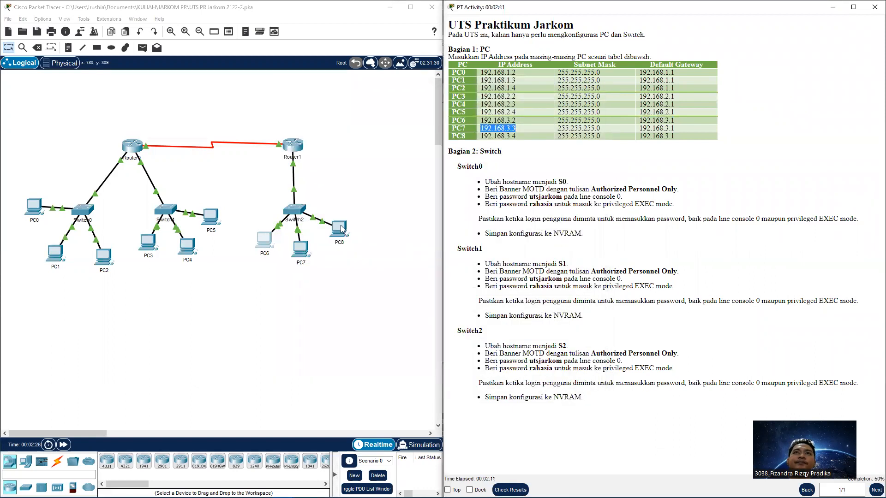
{"action": "left_click", "coordinate": [300, 249]}
{"action": "left_click", "coordinate": [356, 110]}
{"action": "left_click", "coordinate": [317, 148]}
{"action": "left_click", "coordinate": [544, 175]}
{"action": "key", "text": "ctrl+v"}
{"action": "key", "text": "Tab"}
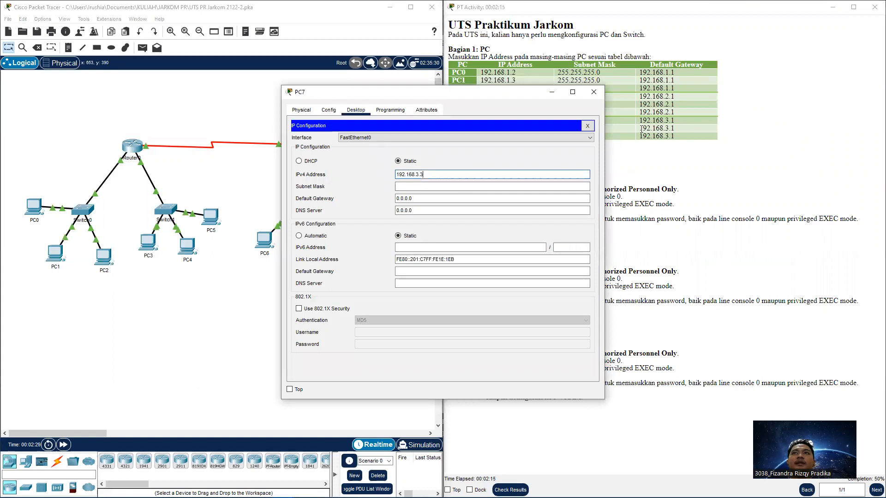
{"action": "left_click", "coordinate": [641, 128]}
{"action": "left_click_drag", "start_coordinate": [640, 128], "coordinate": [684, 132]}
{"action": "left_click_drag", "start_coordinate": [409, 198], "coordinate": [379, 201]}
{"action": "key", "text": "ctrl+v"}
{"action": "key", "text": "ctrl+v"}
{"action": "left_click", "coordinate": [594, 92]}
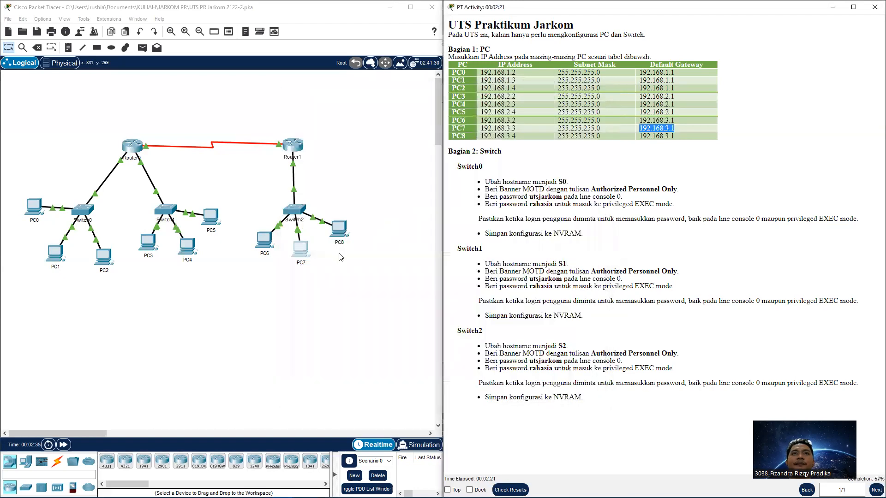
Give PC8 the static address 192.168.3.4 with gateway 192.168.3.1
{"action": "left_click", "coordinate": [334, 230]}
{"action": "left_click", "coordinate": [348, 111]}
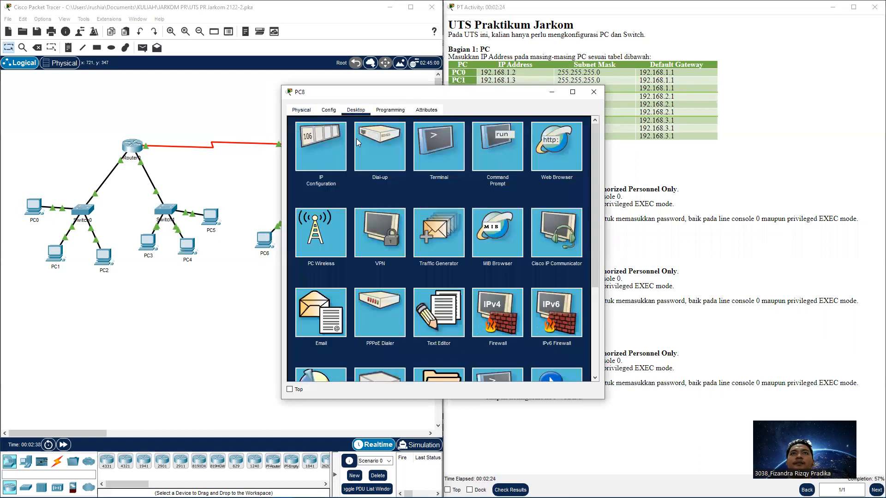
{"action": "left_click", "coordinate": [332, 154]}
{"action": "left_click", "coordinate": [421, 176]}
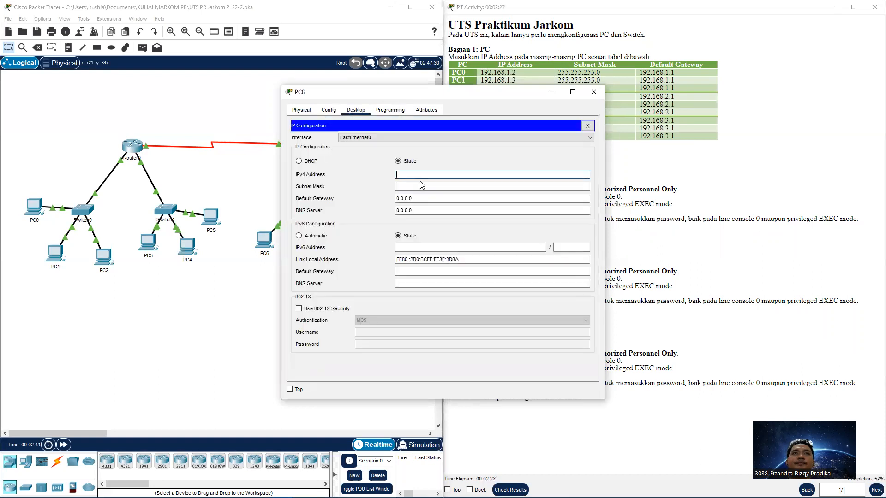
{"action": "key", "text": "ctrl+v"}
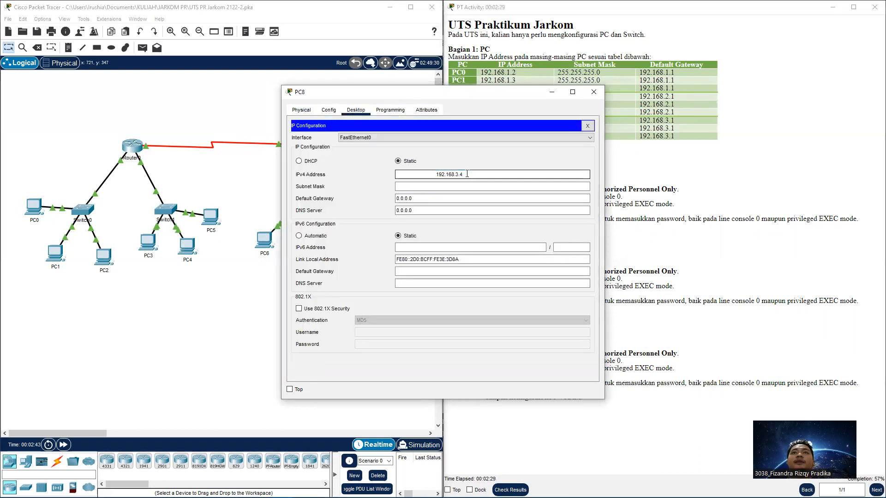
{"action": "left_click_drag", "start_coordinate": [465, 175], "coordinate": [393, 176]}
{"action": "left_click", "coordinate": [393, 176]}
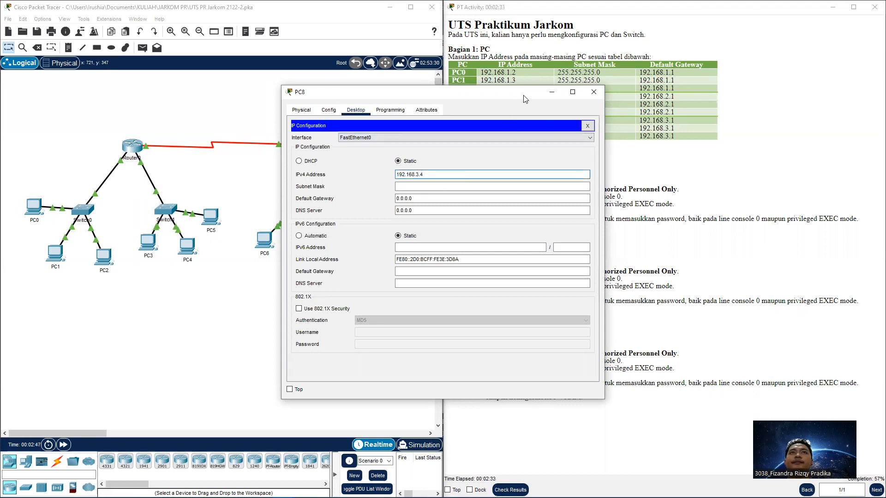
{"action": "left_click", "coordinate": [621, 138]}
{"action": "left_click", "coordinate": [621, 138]}
{"action": "left_click_drag", "start_coordinate": [641, 134], "coordinate": [681, 136]}
{"action": "left_click", "coordinate": [419, 199]}
{"action": "left_click_drag", "start_coordinate": [419, 199], "coordinate": [396, 200]}
{"action": "key", "text": "ctrl+v"}
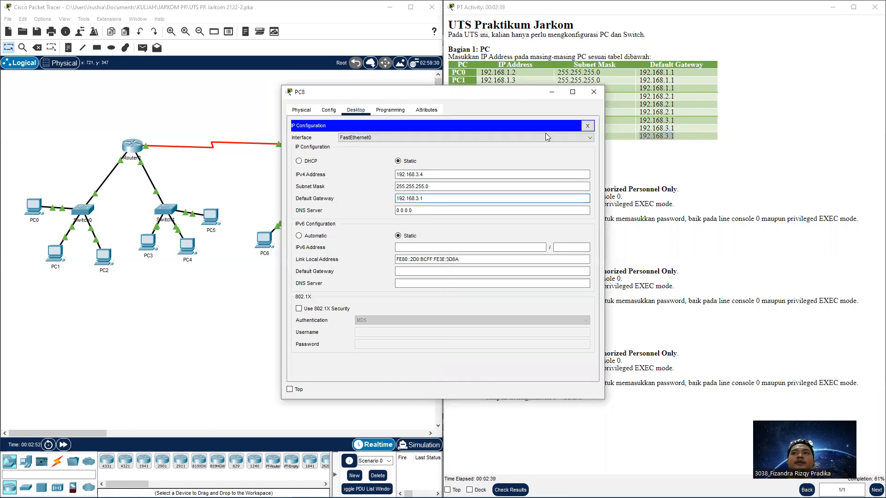
{"action": "left_click", "coordinate": [594, 92]}
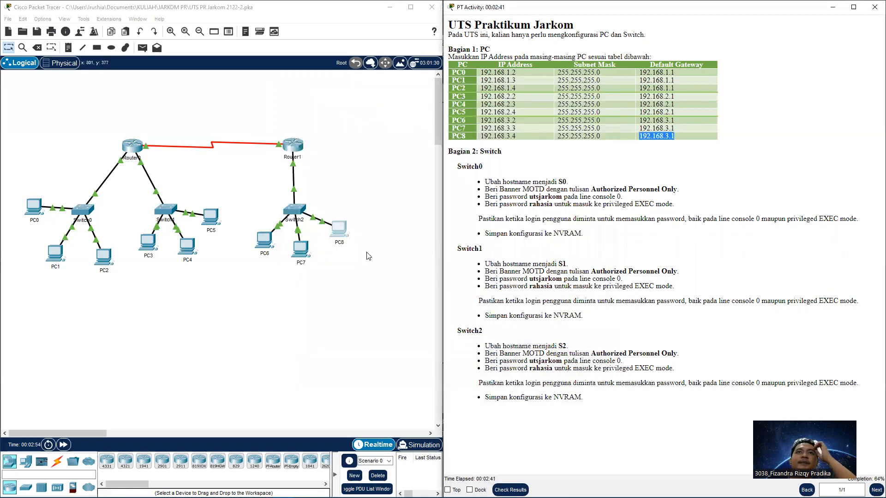
Open Switch0's CLI console and bring up its first prompt
{"action": "left_click", "coordinate": [354, 266]}
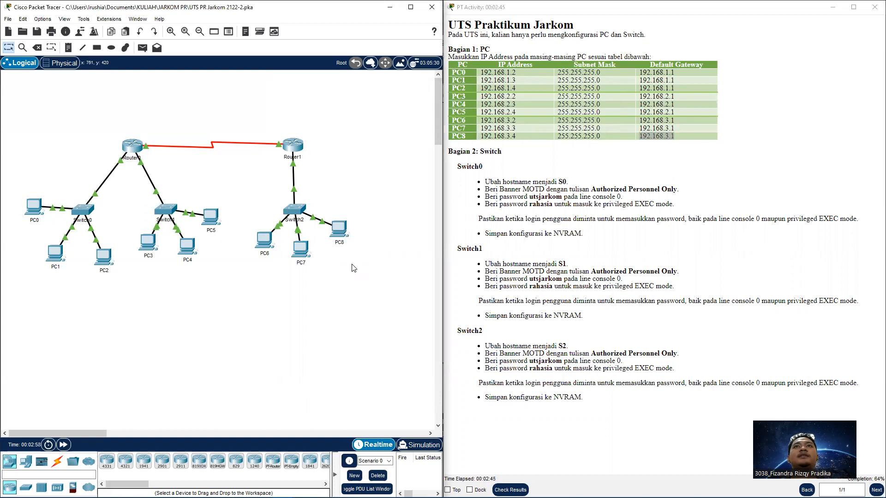
{"action": "left_click", "coordinate": [82, 208]}
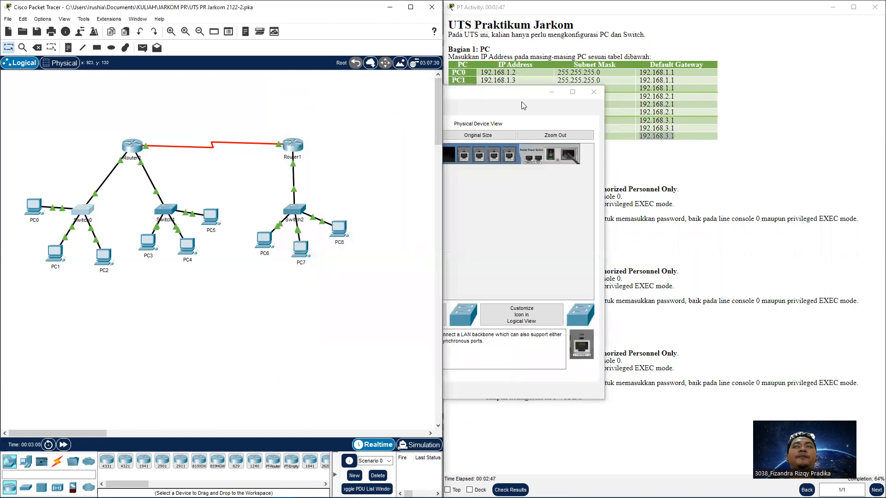
{"action": "left_click_drag", "start_coordinate": [506, 99], "coordinate": [325, 106]}
{"action": "left_click", "coordinate": [334, 114]}
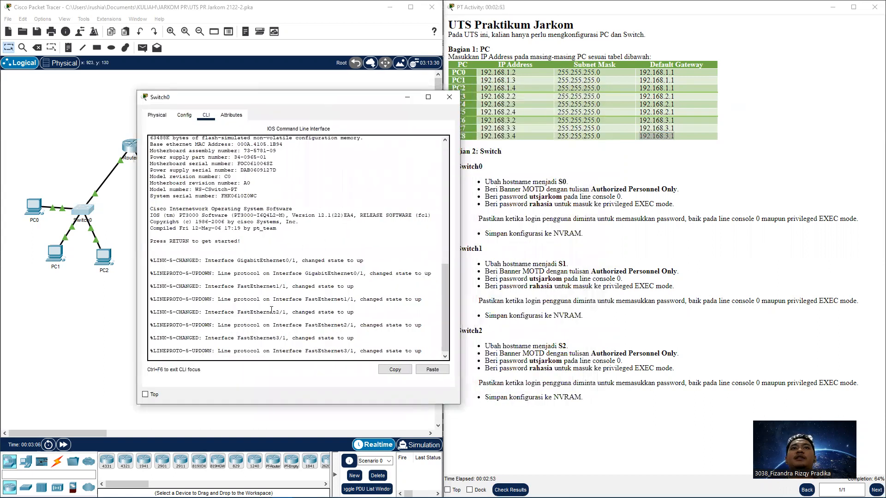
{"action": "key", "text": "Return"}
Enter privileged mode with enable; the hostname S0 attempt is rejected there
{"action": "type", "text": "enable"}
{"action": "key", "text": "Return"}
{"action": "type", "text": "hostname S0"}
{"action": "key", "text": "Return"}
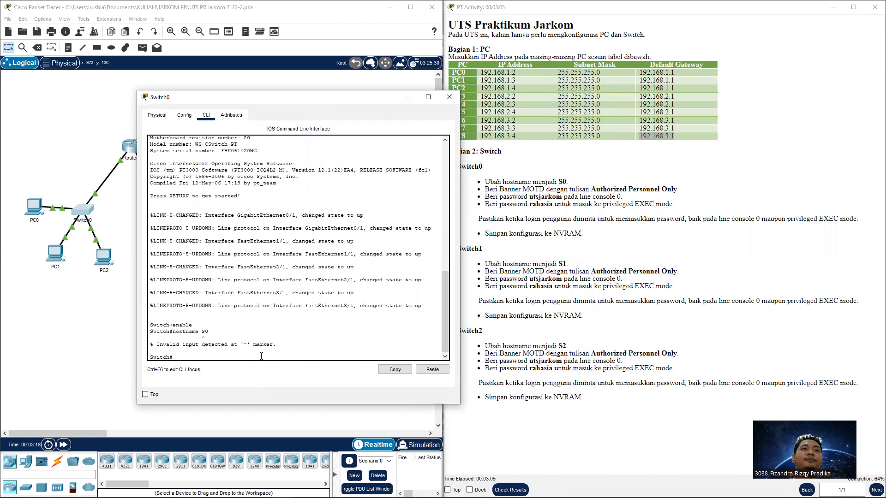
{"action": "mouse_move", "coordinate": [208, 497]}
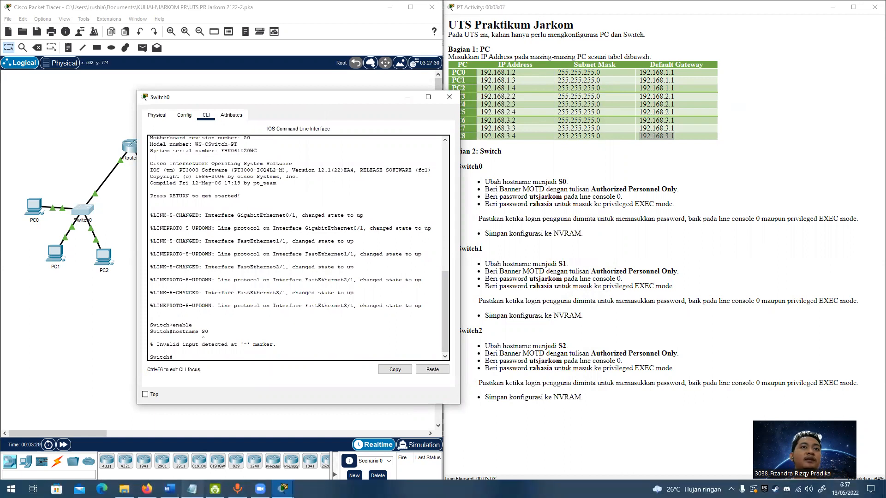
Place the Command UTS.txt notes on the right, with Switch0's console in front
{"action": "left_click", "coordinate": [195, 455]}
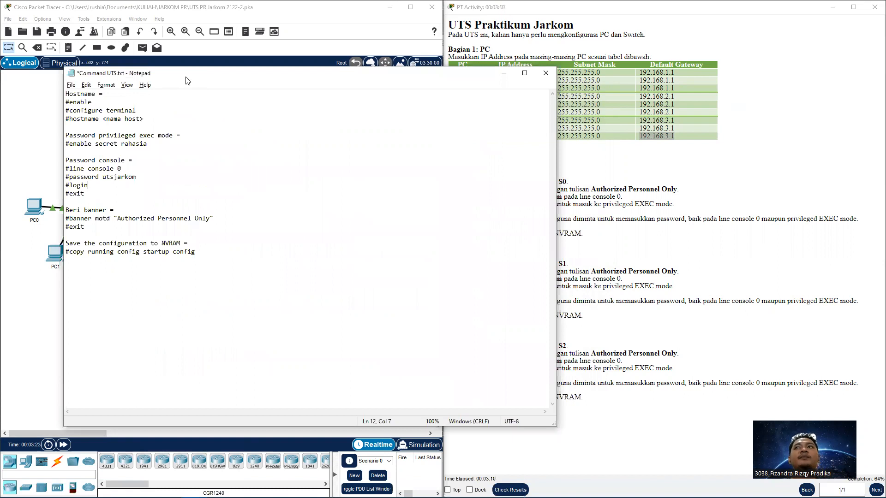
{"action": "left_click_drag", "start_coordinate": [186, 81], "coordinate": [500, 60]}
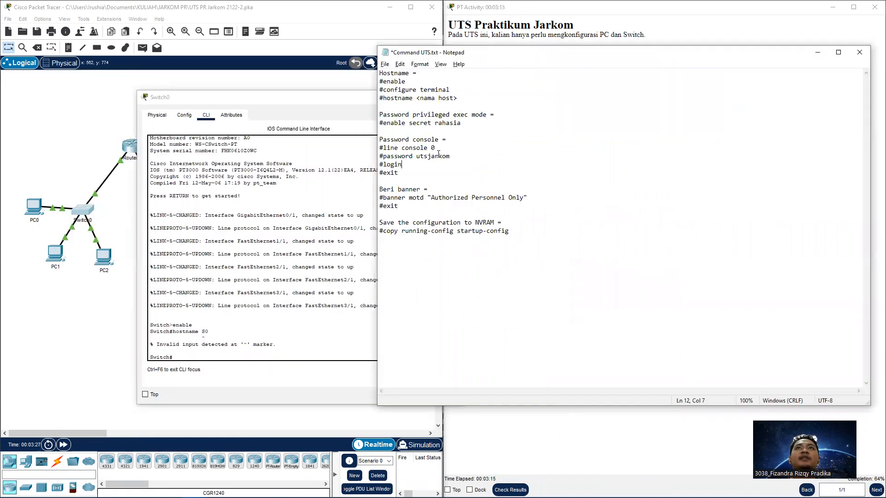
{"action": "left_click_drag", "start_coordinate": [293, 102], "coordinate": [203, 113]}
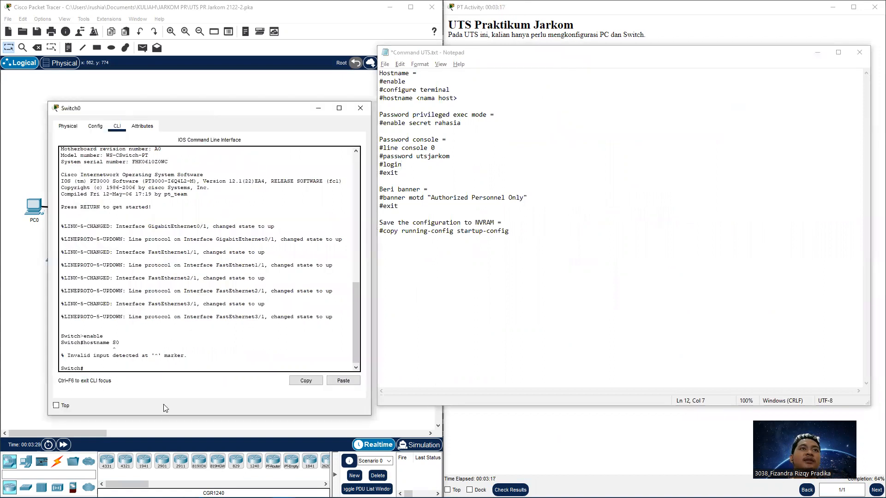
Enter global configuration mode and set the switch hostname to S0
{"action": "type", "text": "configure terminal"}
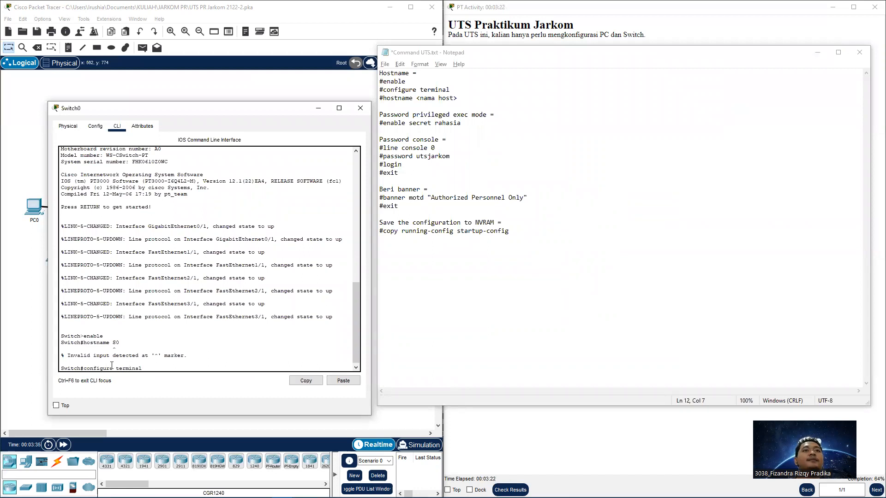
{"action": "key", "text": "Return"}
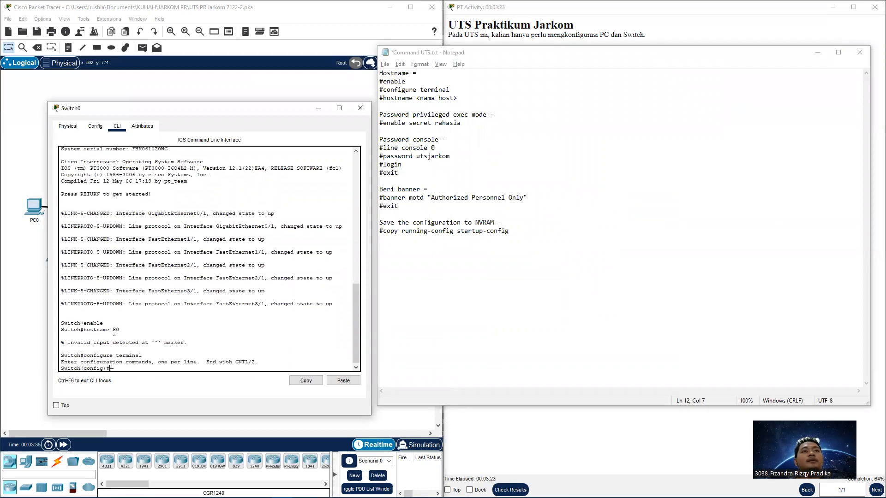
{"action": "type", "text": "hostname S0"}
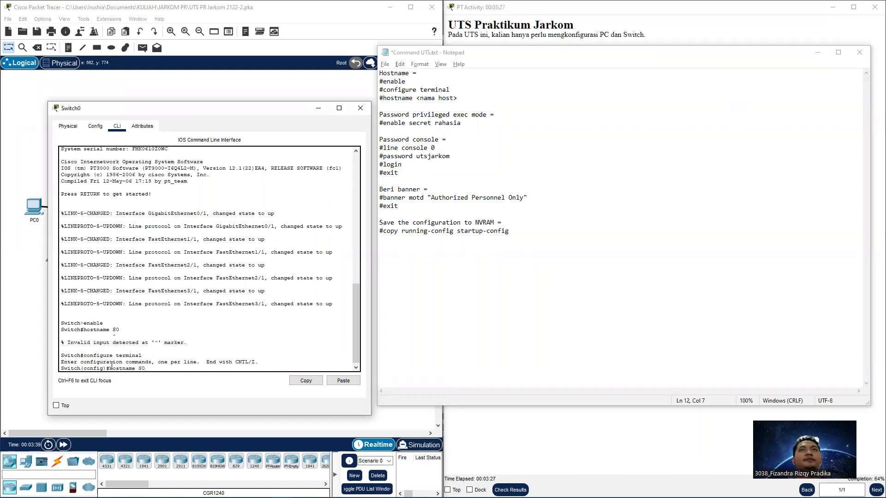
{"action": "key", "text": "Return"}
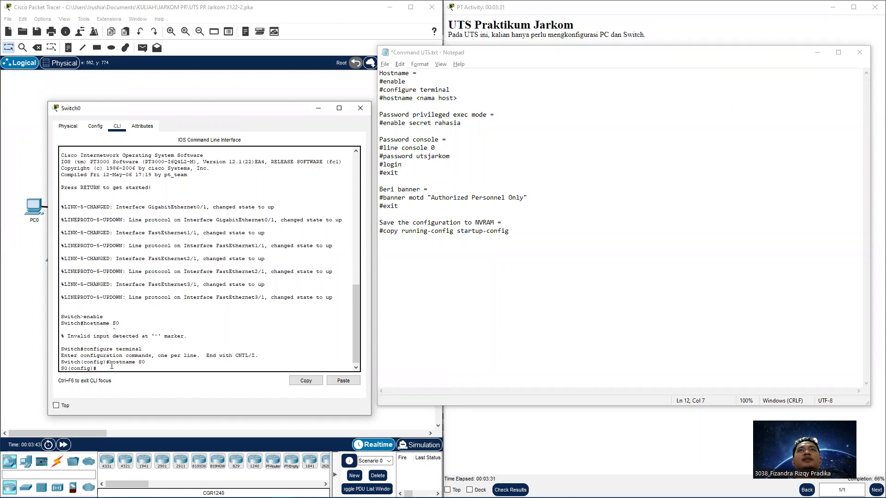
Type the command banner motd "Authorized Personnel Only" at the S0 prompt
{"action": "left_click", "coordinate": [577, 29]}
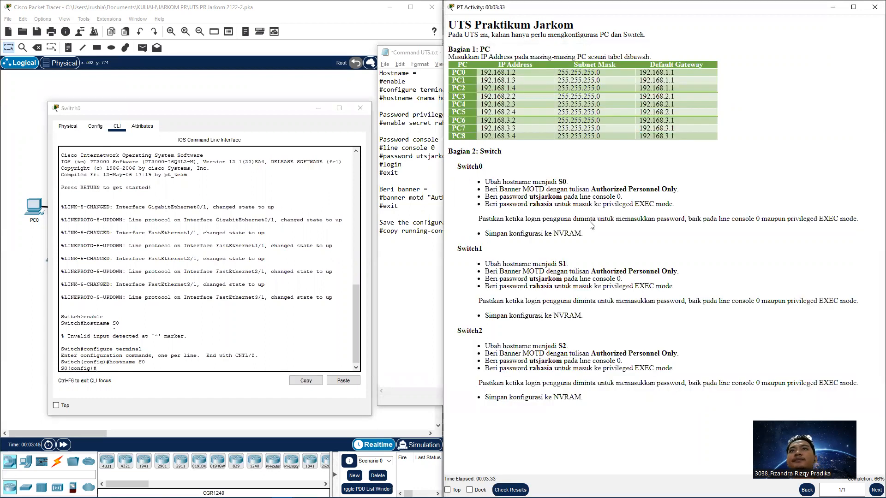
{"action": "left_click", "coordinate": [428, 284]}
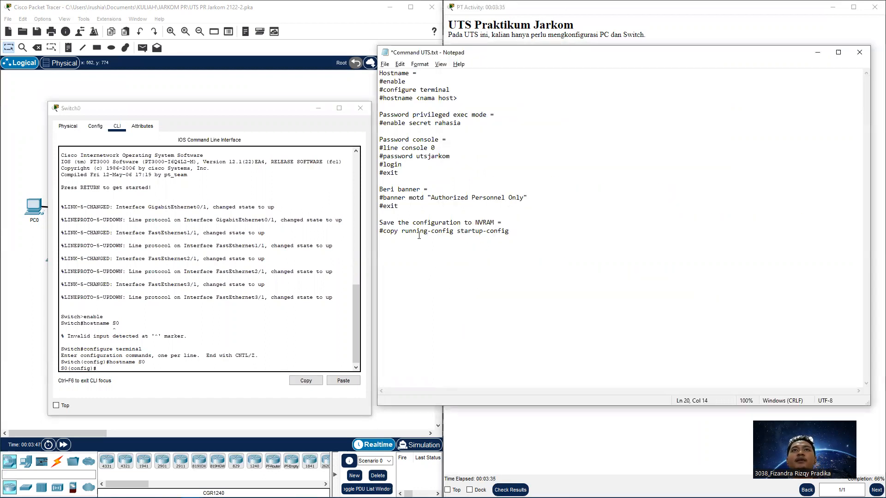
{"action": "left_click", "coordinate": [174, 368]}
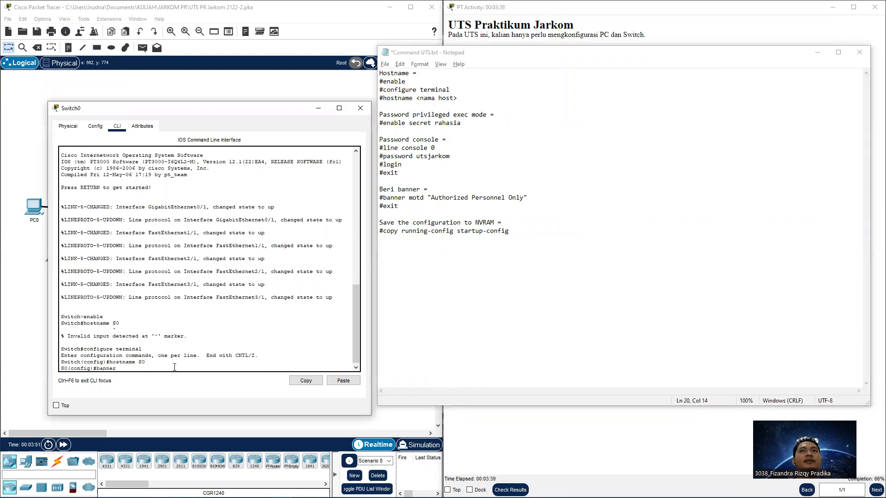
{"action": "type", "text": "banner motd"}
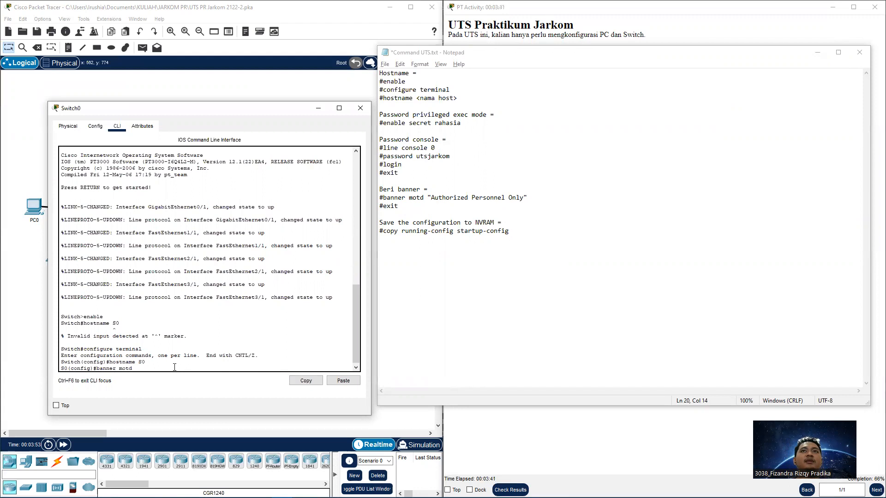
{"action": "type", "text": " \"Authorized Per"}
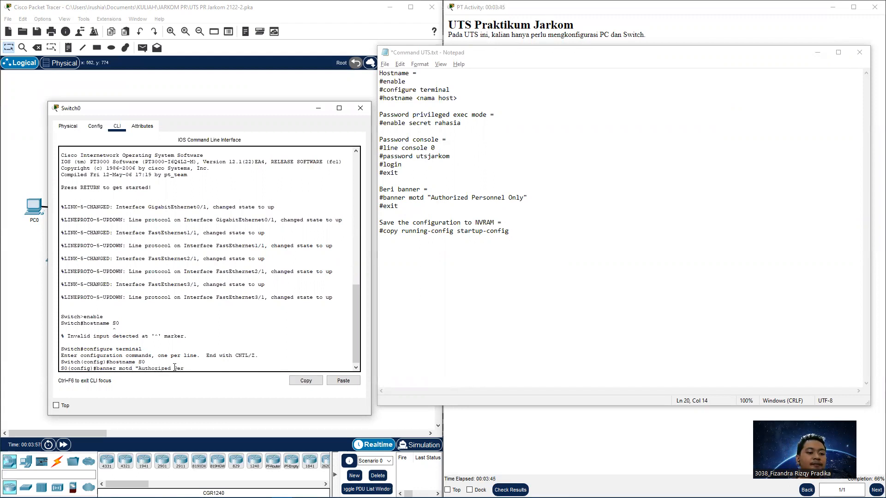
{"action": "type", "text": "sonnel Only\""}
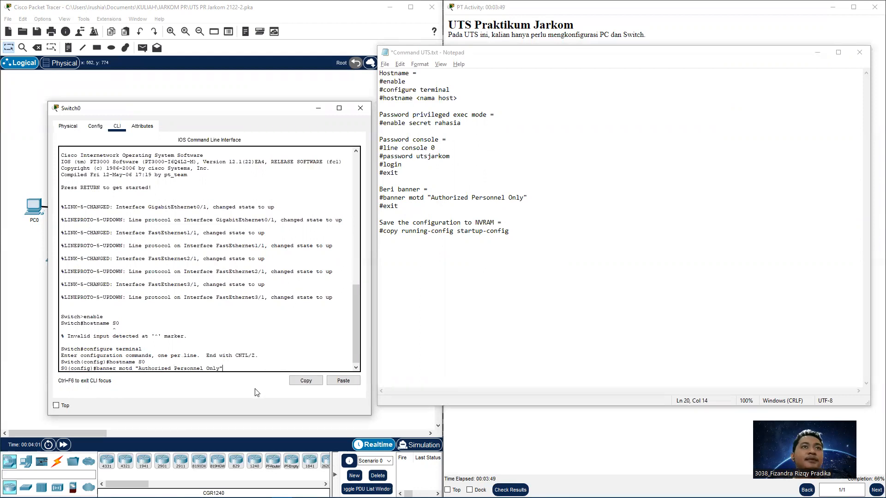
{"action": "left_click", "coordinate": [621, 439]}
{"action": "left_click_drag", "start_coordinate": [591, 189], "coordinate": [678, 188]}
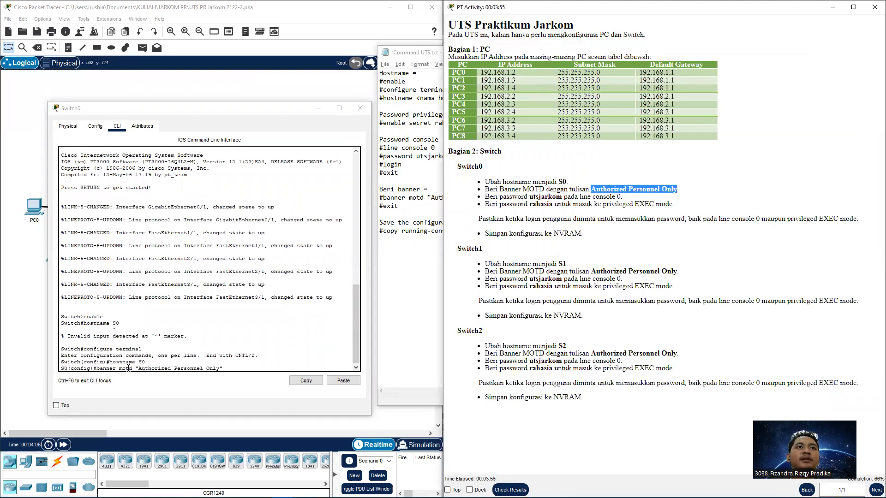
Apply the Authorized Personnel Only MOTD banner on S0
{"action": "left_click", "coordinate": [285, 367]}
{"action": "key", "text": "Return"}
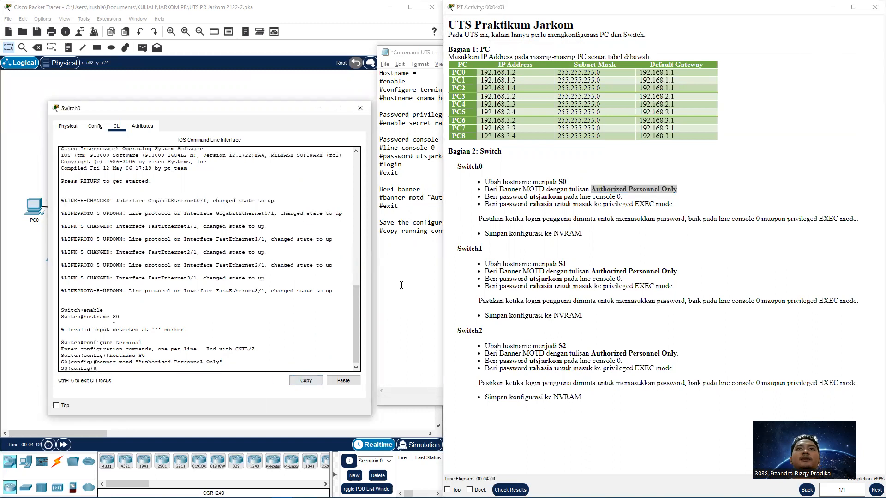
{"action": "left_click_drag", "start_coordinate": [487, 197], "coordinate": [627, 199]}
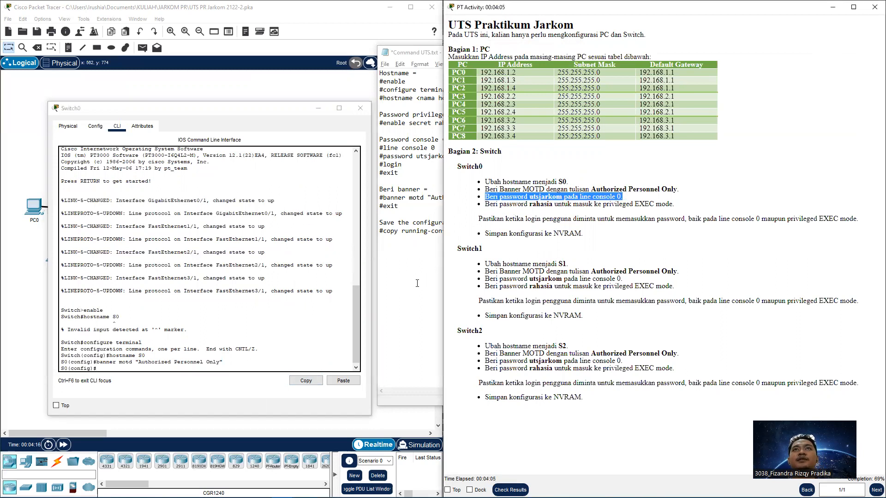
{"action": "left_click", "coordinate": [417, 284]}
{"action": "left_click", "coordinate": [216, 369]}
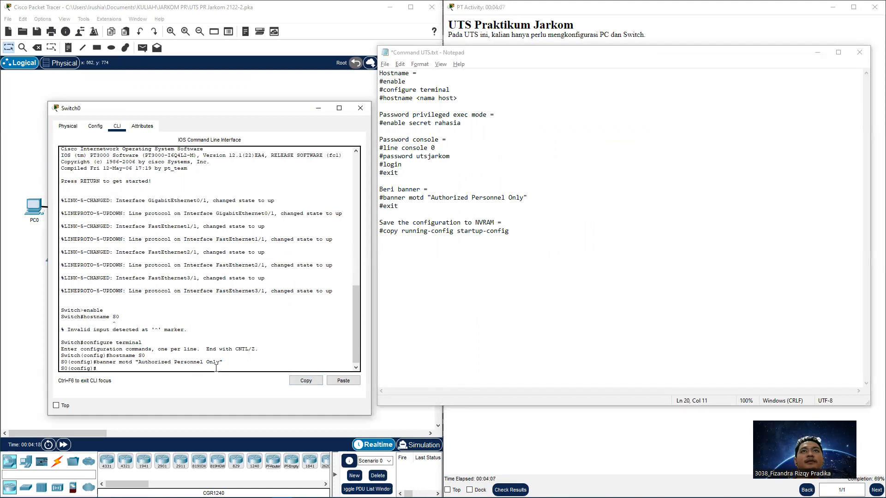
Secure console line 0 with the console password and login, then exit the line
{"action": "type", "text": "line sonsole 0"}
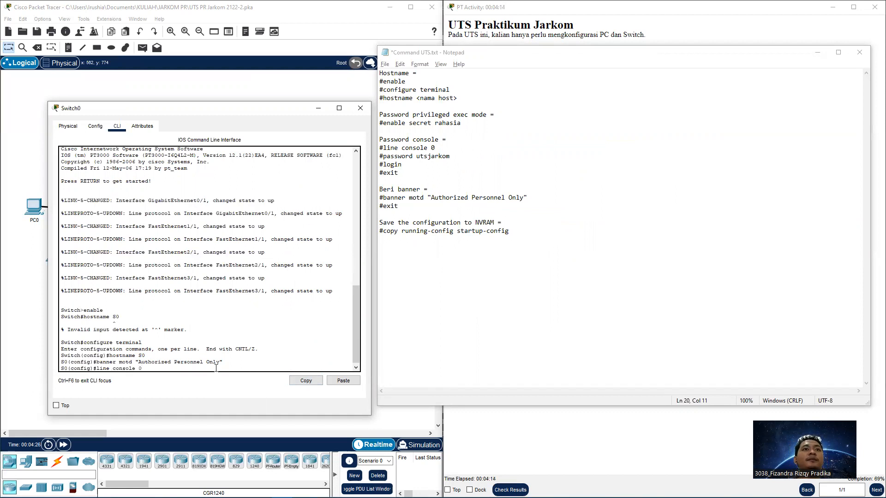
{"action": "key", "text": "Return"}
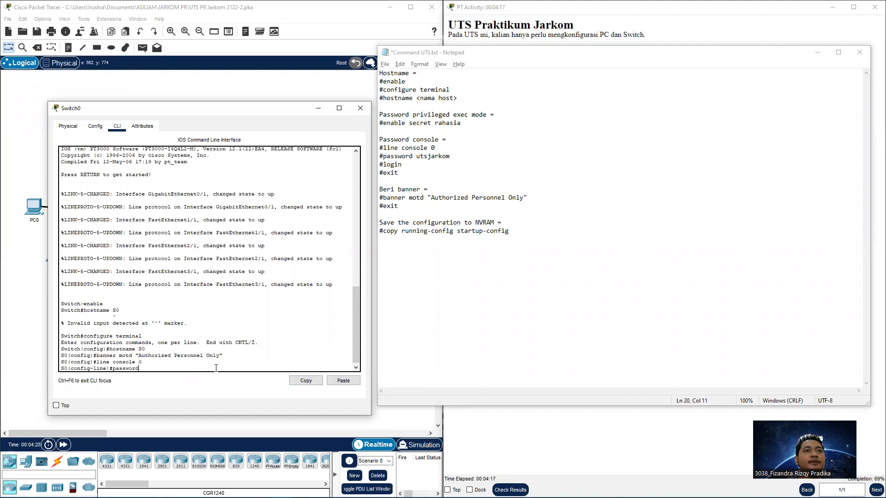
{"action": "type", "text": "password utsjarkom"}
{"action": "key", "text": "Return"}
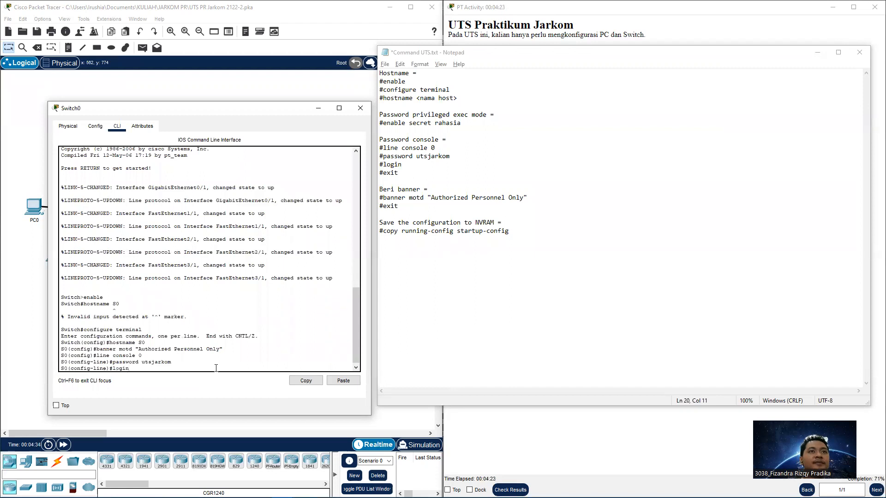
{"action": "type", "text": "login"}
{"action": "key", "text": "Return"}
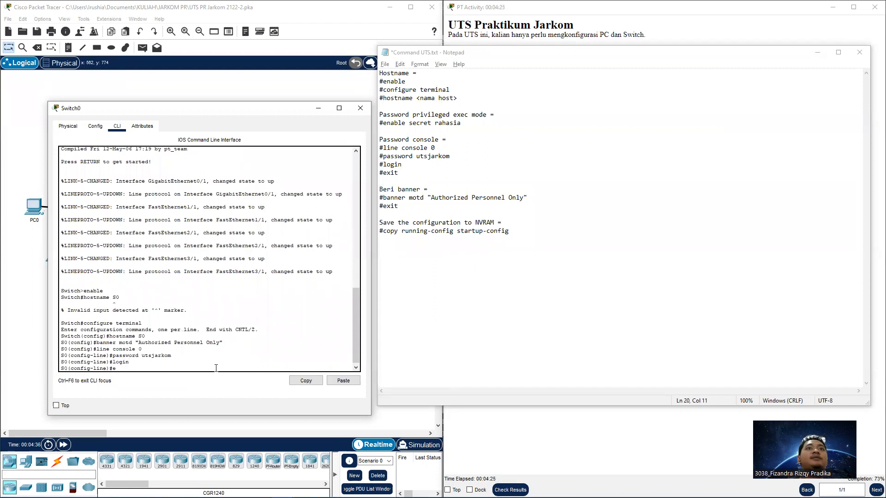
{"action": "type", "text": "exit"}
{"action": "key", "text": "Return"}
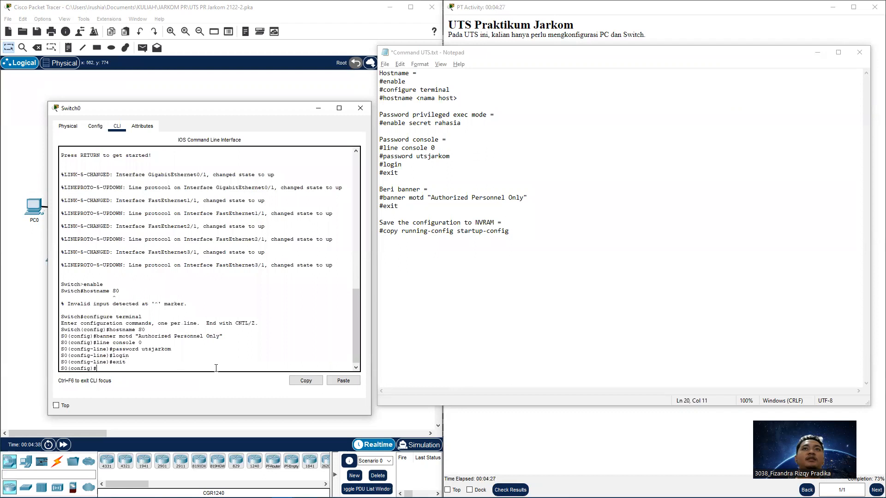
{"action": "left_click", "coordinate": [563, 440]}
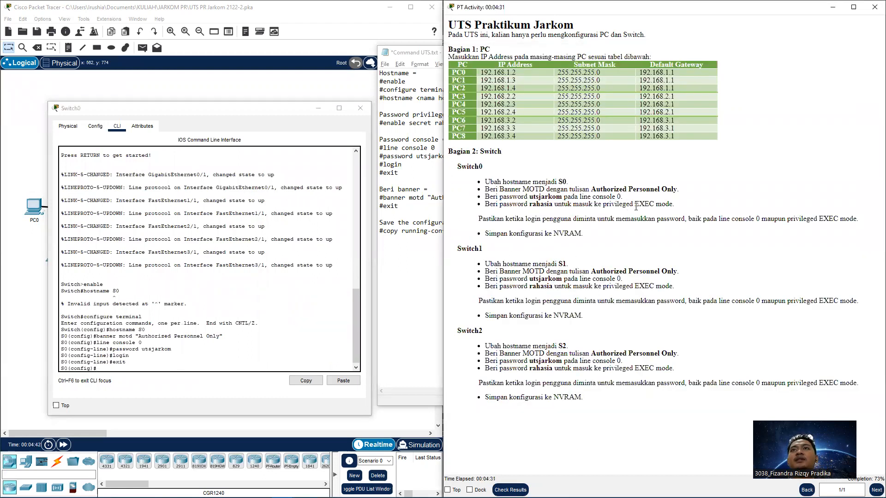
Set the enable secret and try the save command while still in configuration mode
{"action": "left_click", "coordinate": [425, 269]}
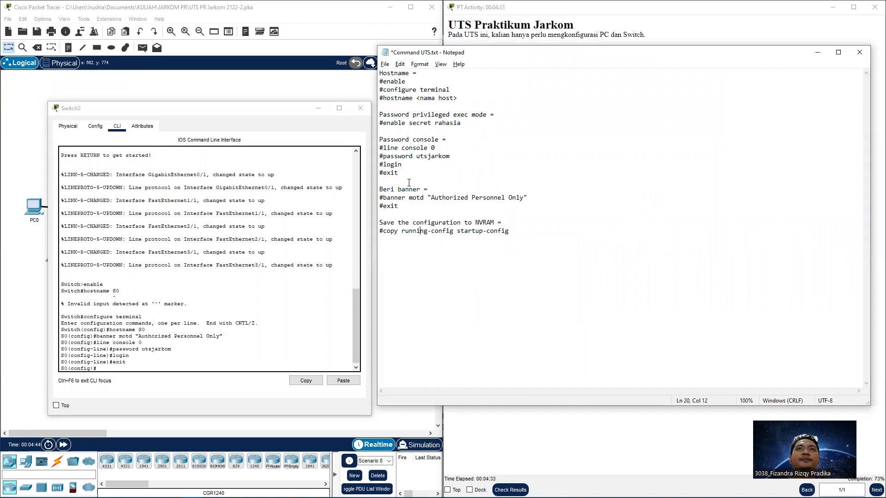
{"action": "left_click", "coordinate": [202, 365]}
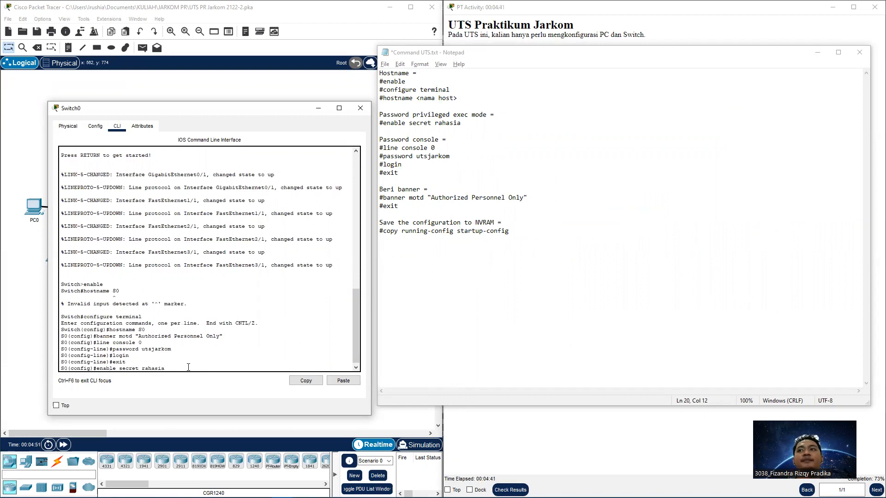
{"action": "key", "text": "Return"}
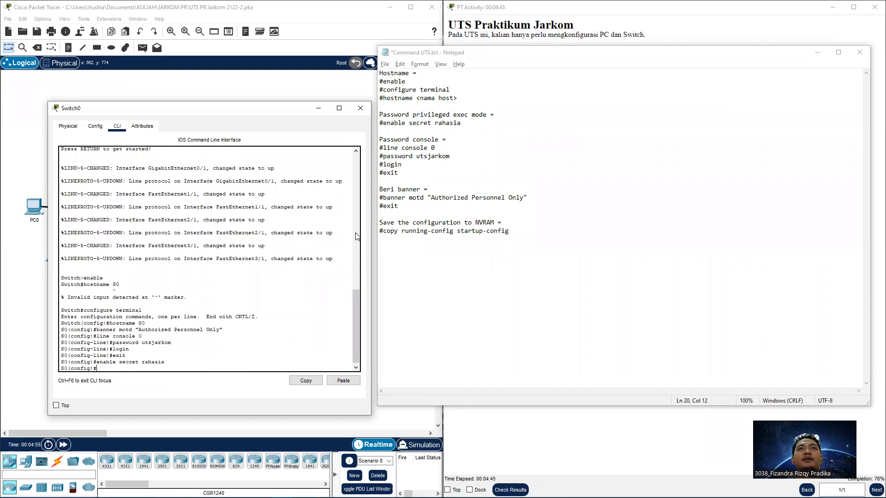
{"action": "type", "text": "copy ru"}
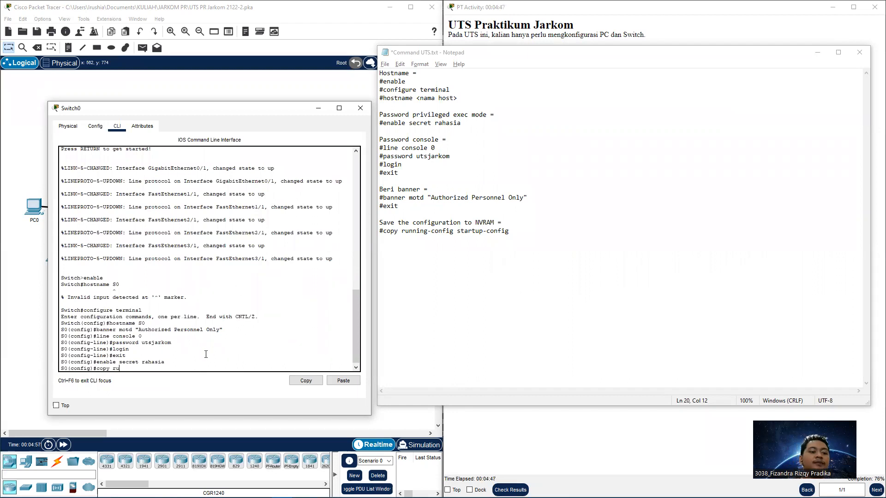
{"action": "type", "text": "nn"}
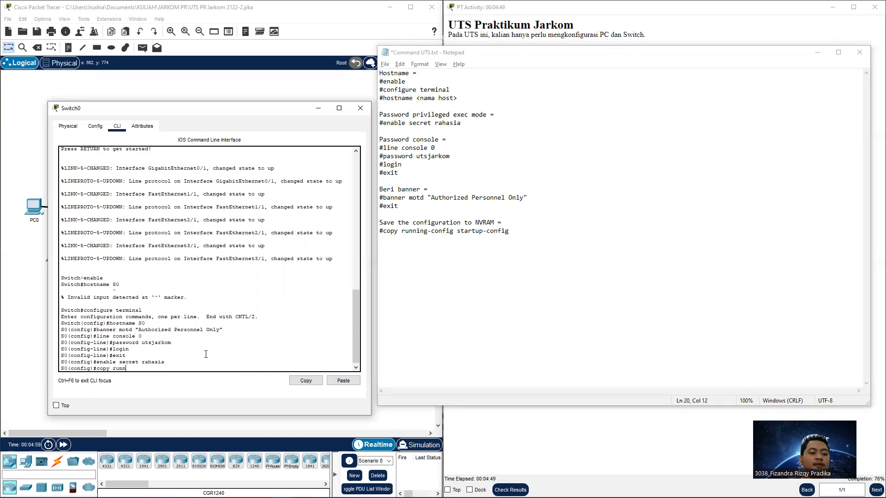
{"action": "type", "text": "ing-config "}
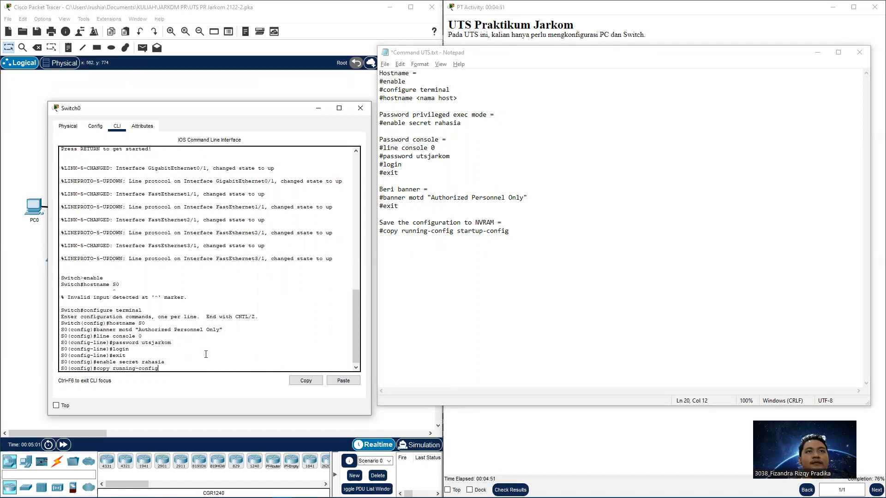
{"action": "type", "text": "startu"}
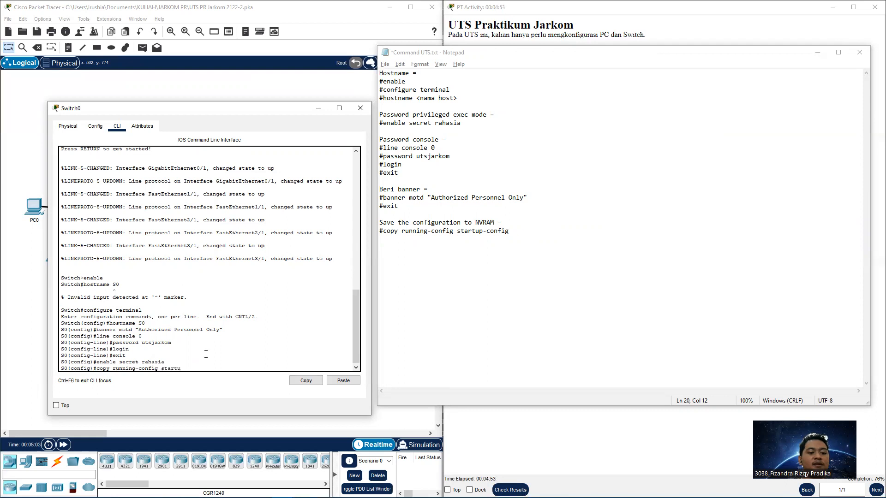
{"action": "type", "text": "p-config"}
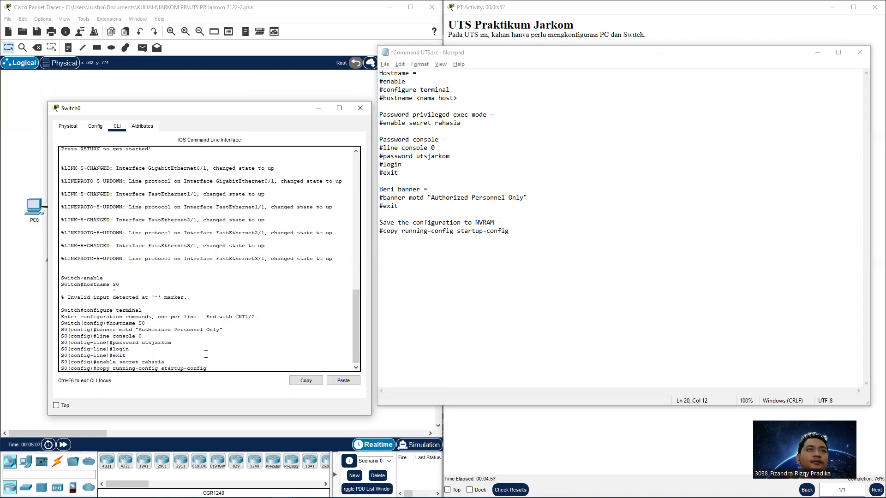
{"action": "key", "text": "Return"}
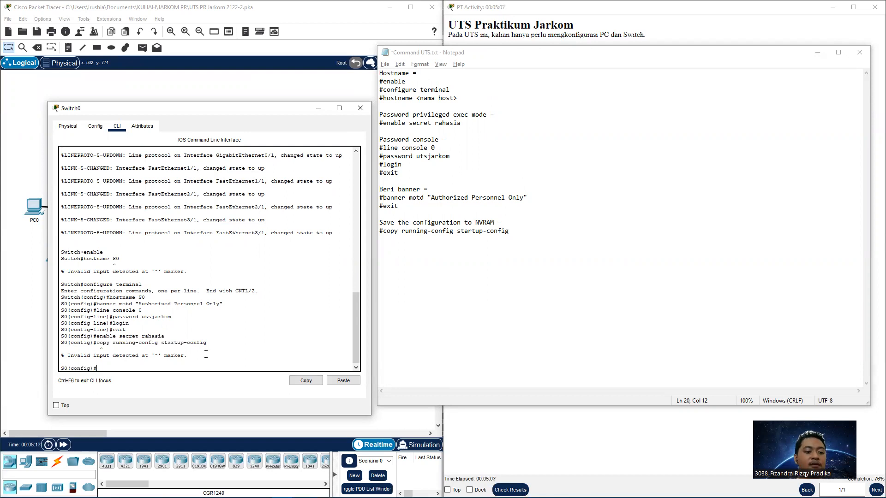
Leave config mode and copy running-config to startup-config under the default filename
{"action": "type", "text": "exit"}
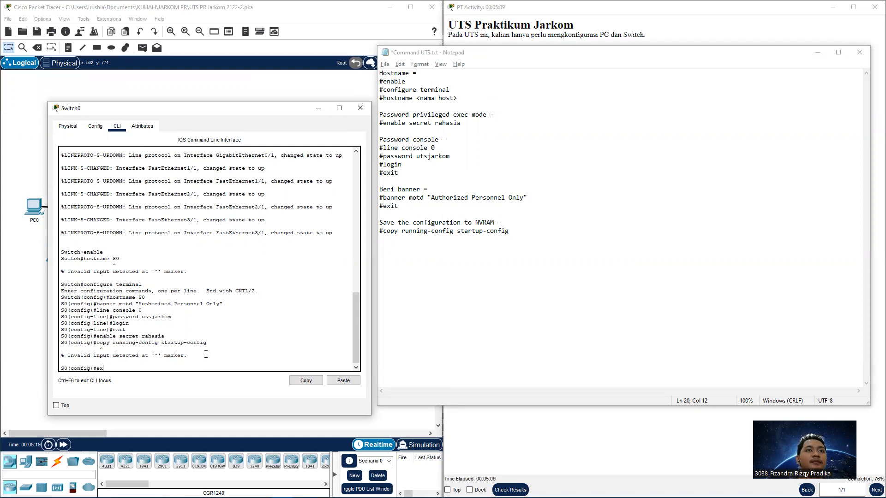
{"action": "key", "text": "Return"}
{"action": "type", "text": "configure terminal"}
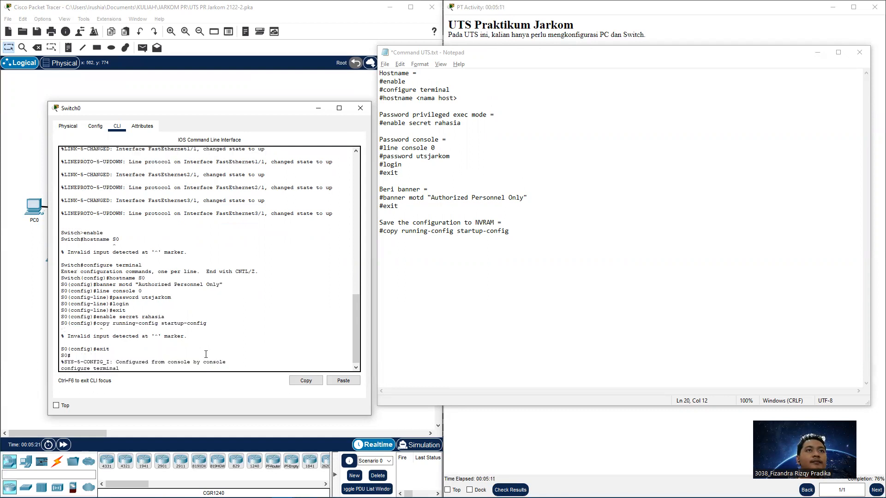
{"action": "key", "text": "Down"}
{"action": "key", "text": "Return"}
{"action": "type", "text": "configure terminal"}
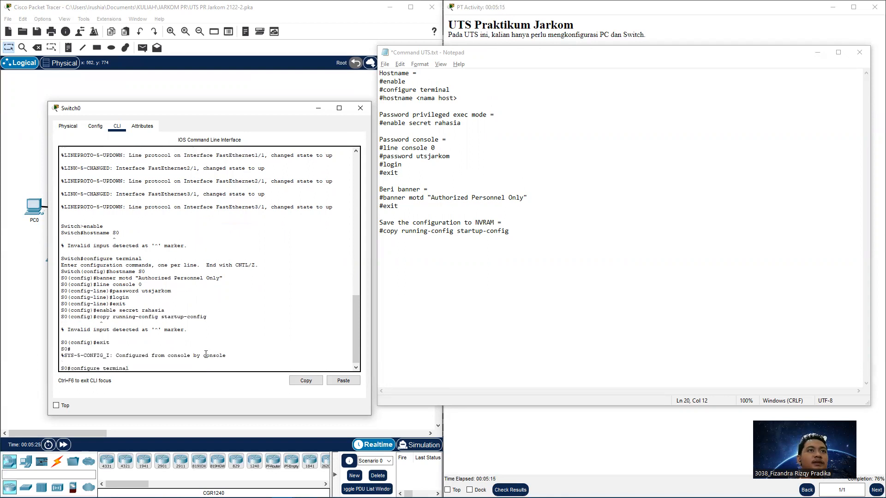
{"action": "key", "text": "Up"}
{"action": "key", "text": "Down"}
{"action": "key", "text": "Down"}
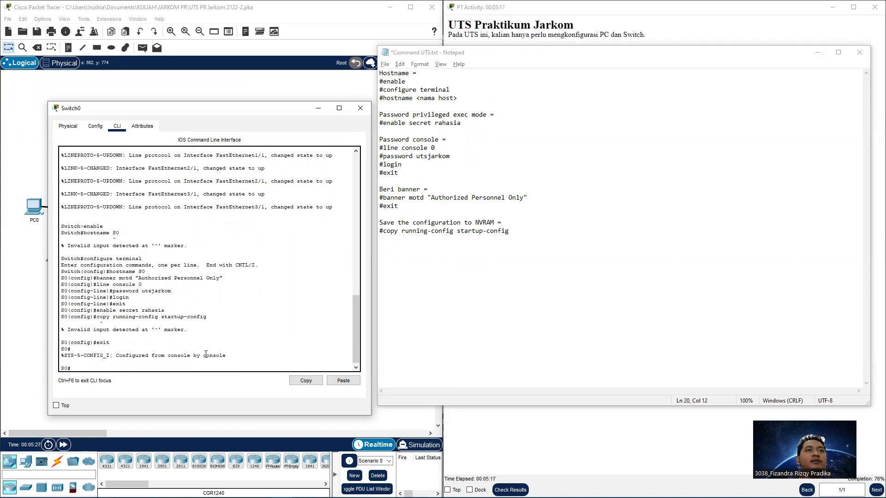
{"action": "type", "text": "copy running-config star"}
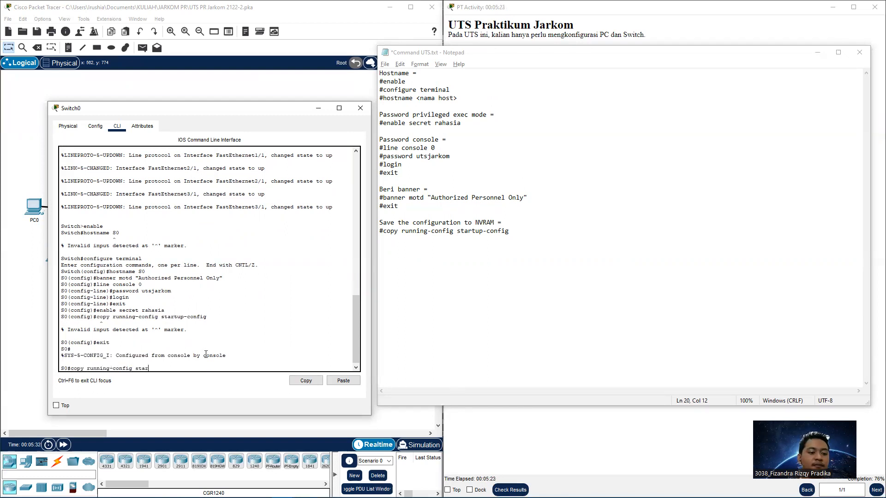
{"action": "type", "text": "tup-con"}
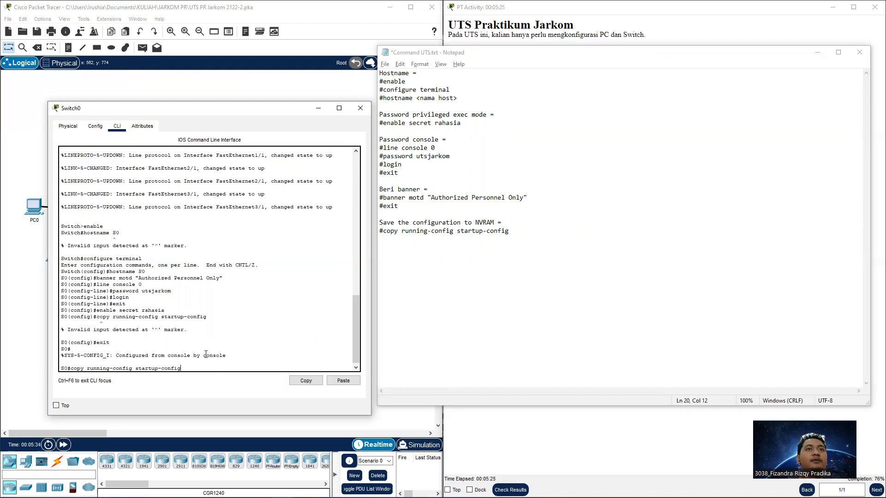
{"action": "type", "text": "fig"}
{"action": "key", "text": "Return"}
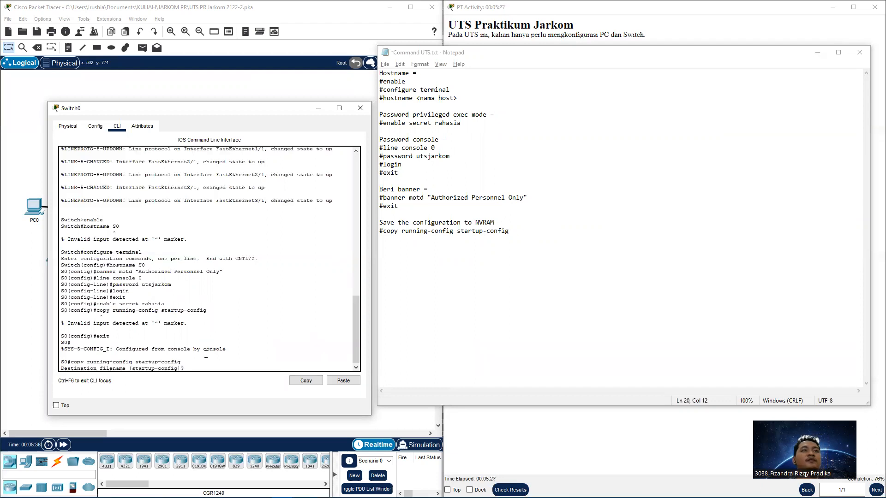
{"action": "key", "text": "Return"}
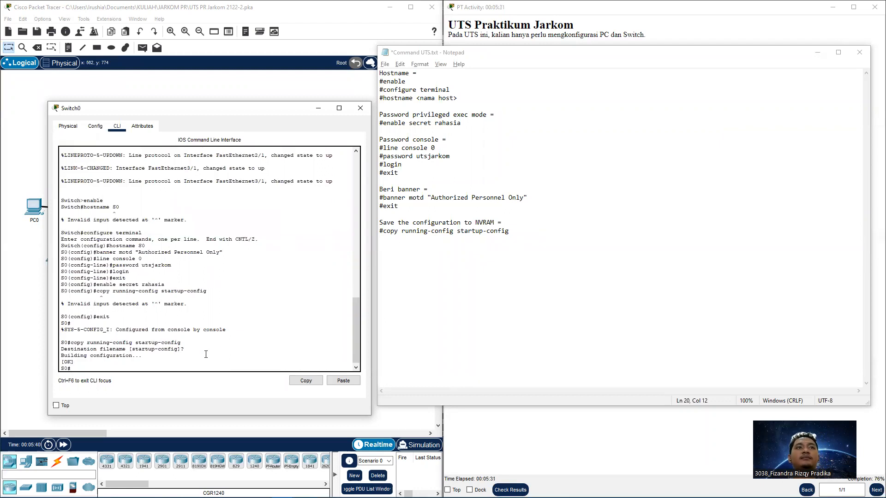
{"action": "left_click", "coordinate": [342, 381]}
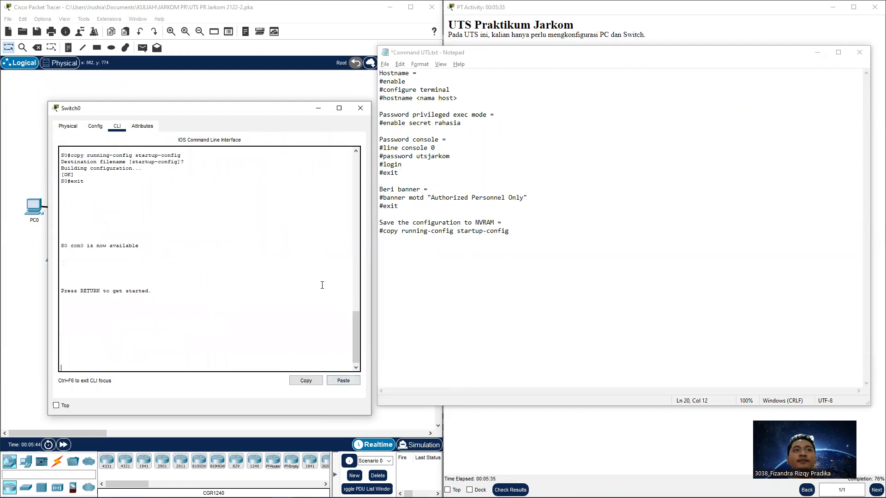
Log back into S0's console, confirming the banner and entering the console password
{"action": "left_click", "coordinate": [239, 313]}
{"action": "key", "text": "Return"}
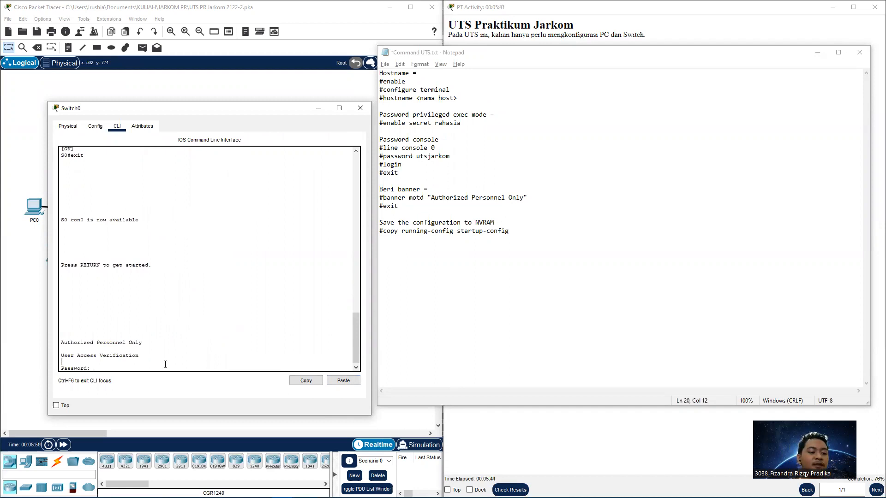
{"action": "key", "text": "Return"}
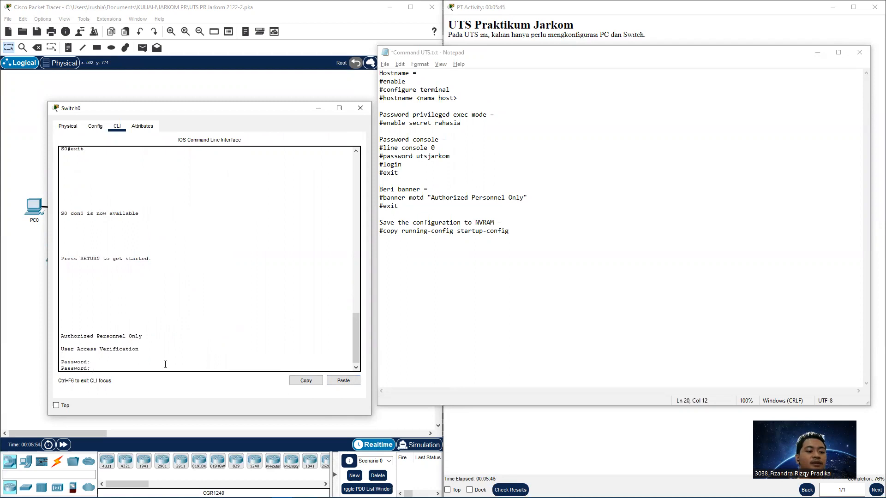
{"action": "key", "text": "Return"}
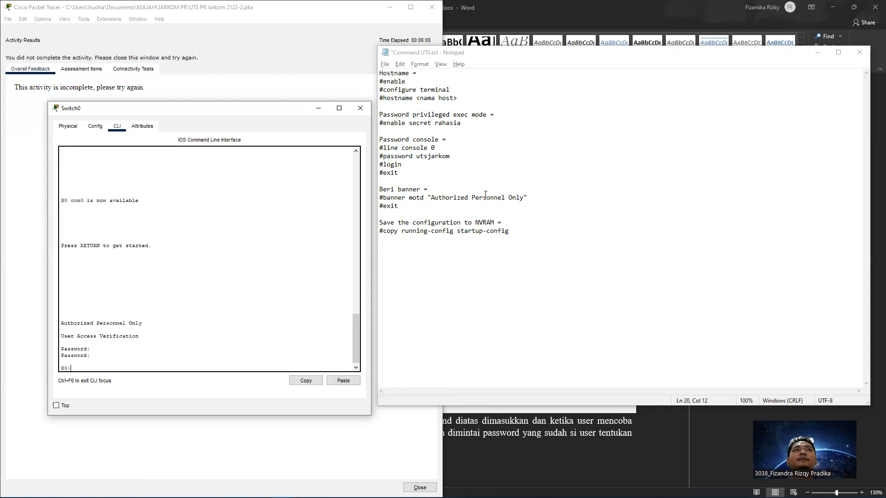
Check the Assessment Items list for the switch entries, then close the results
{"action": "left_click", "coordinate": [81, 69]}
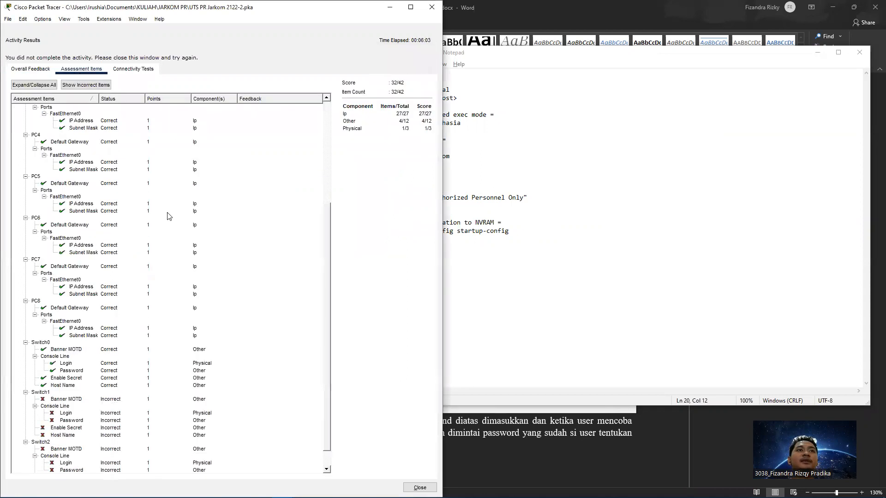
{"action": "scroll", "coordinate": [168, 216], "scroll_direction": "down", "scroll_amount": 1}
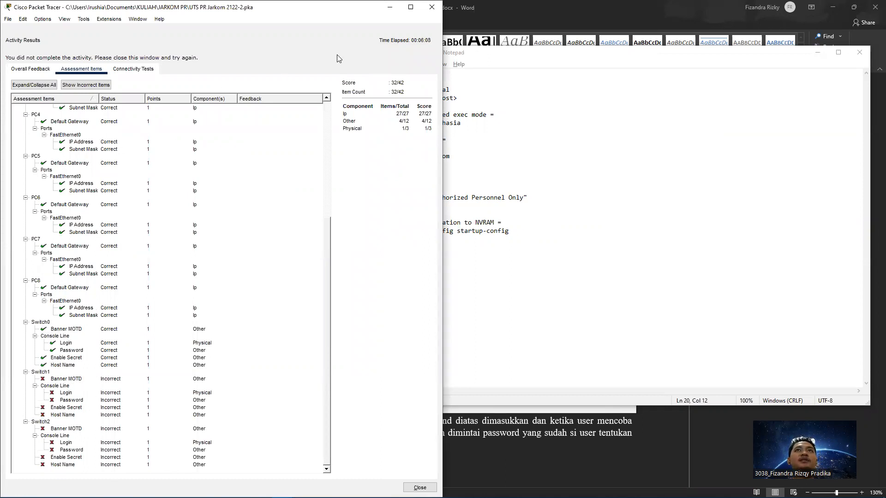
{"action": "left_click", "coordinate": [424, 11]}
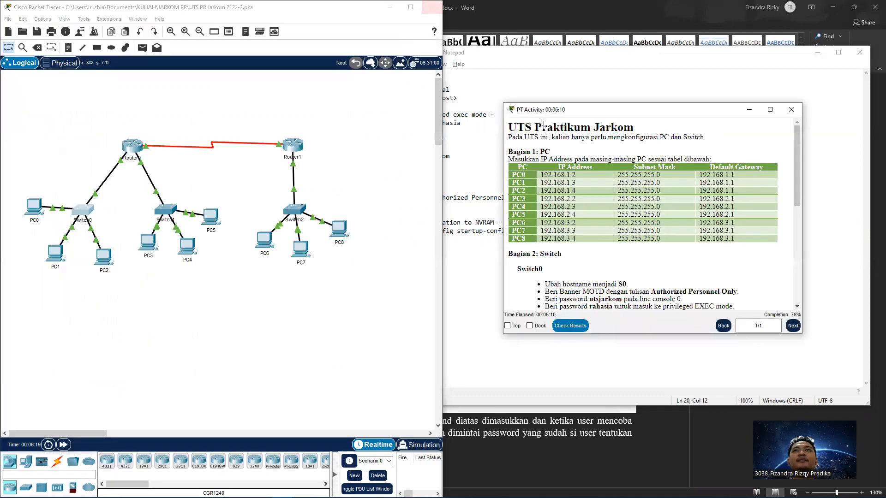
Open Switch1's CLI and enter privileged mode, then global configuration mode
{"action": "left_click_drag", "start_coordinate": [564, 111], "coordinate": [884, 139]}
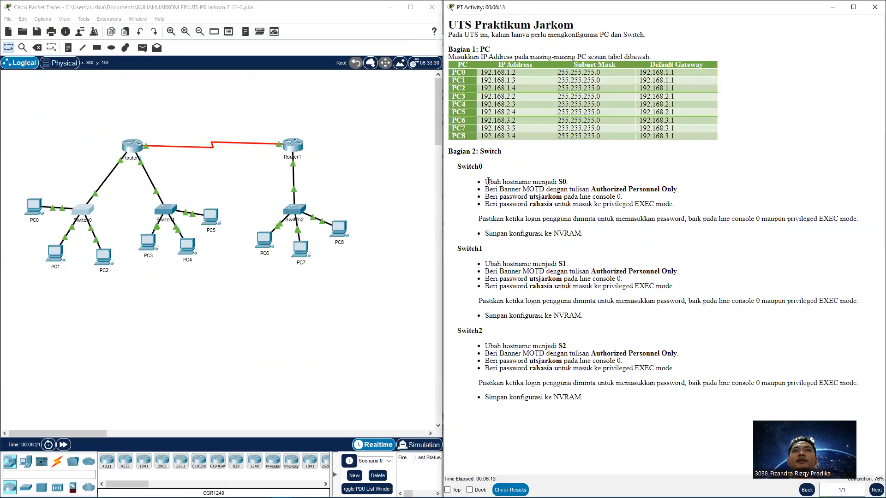
{"action": "left_click", "coordinate": [169, 214]}
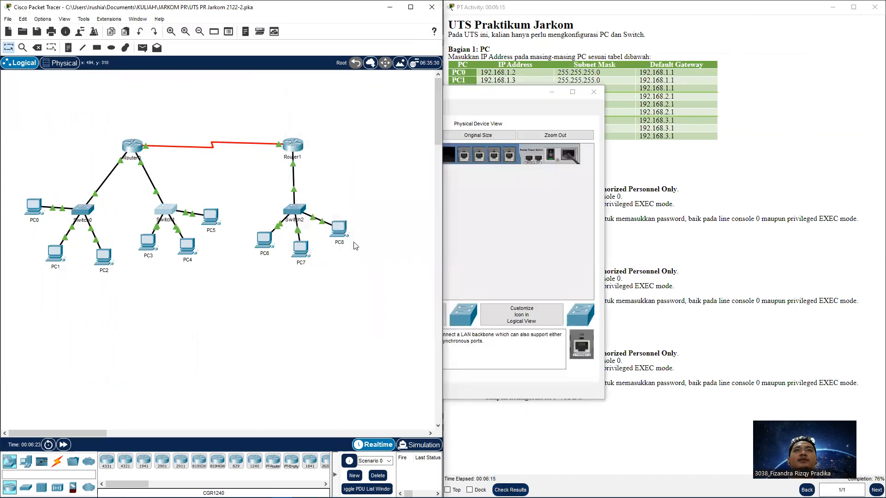
{"action": "left_click", "coordinate": [351, 110]}
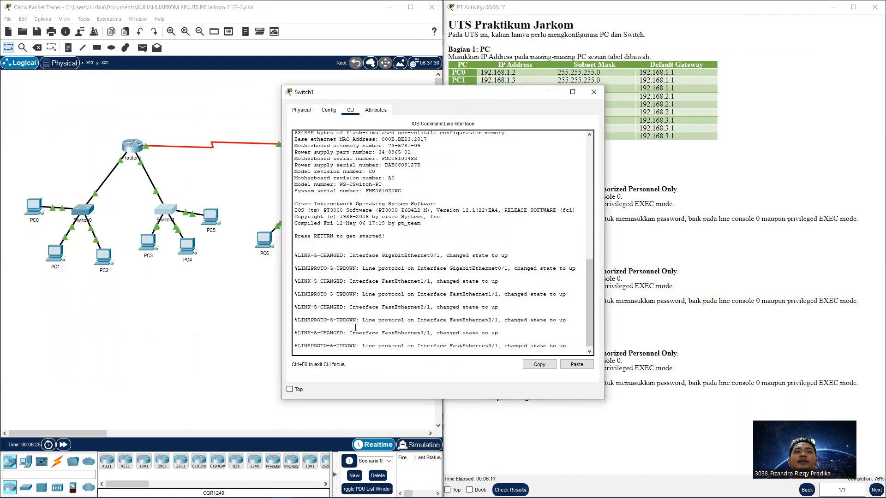
{"action": "key", "text": "Return"}
{"action": "type", "text": "enable"}
{"action": "key", "text": "Return"}
{"action": "type", "text": "configure terminal"}
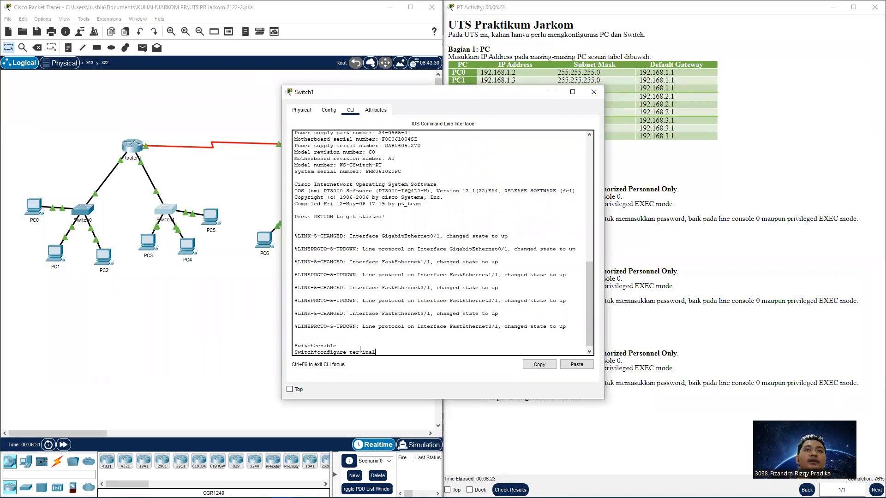
{"action": "key", "text": "Return"}
Set Switch1's hostname to S1
{"action": "type", "text": "hostname"}
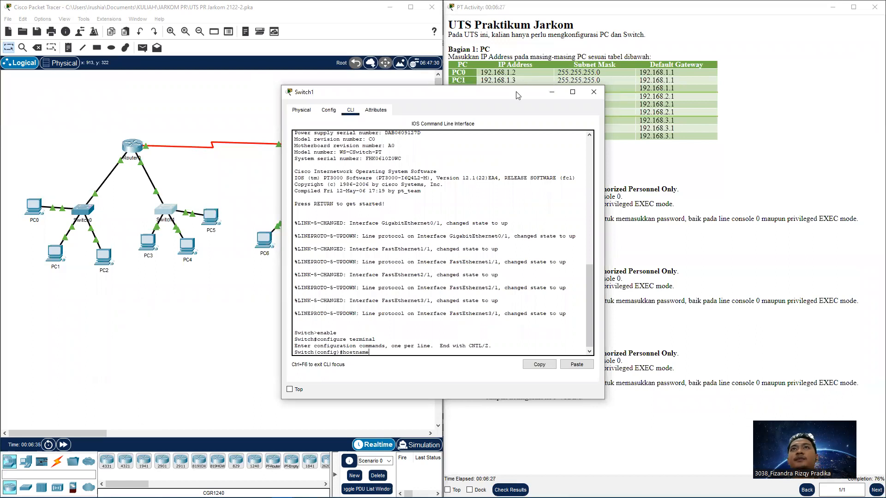
{"action": "left_click_drag", "start_coordinate": [518, 96], "coordinate": [410, 97]}
{"action": "type", "text": "S1"}
{"action": "key", "text": "Return"}
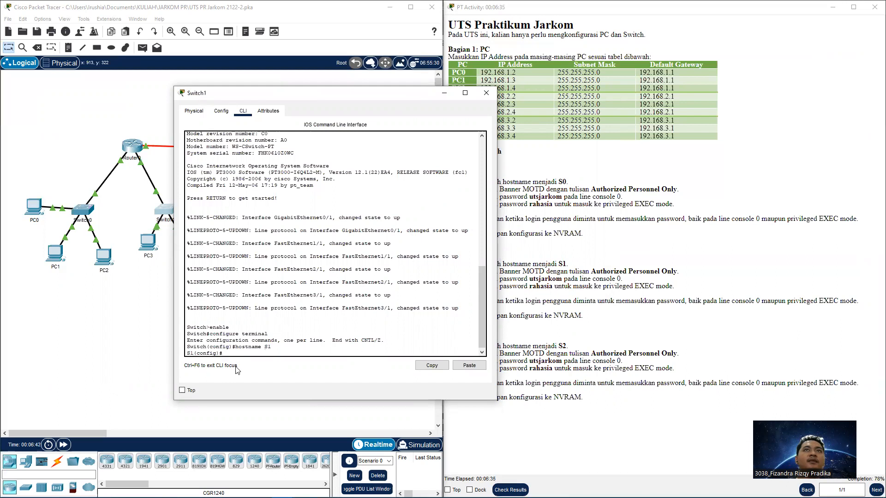
Add the MOTD banner "Authorized Personnel Only" to S1, checking the command notes
{"action": "mouse_move", "coordinate": [248, 497]}
{"action": "left_click", "coordinate": [192, 492]}
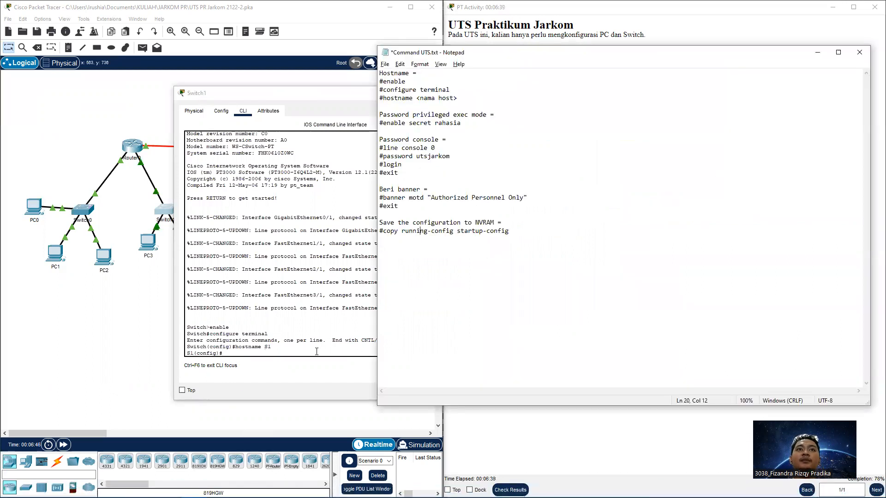
{"action": "key", "text": "alt+Tab"}
{"action": "type", "text": "banner"}
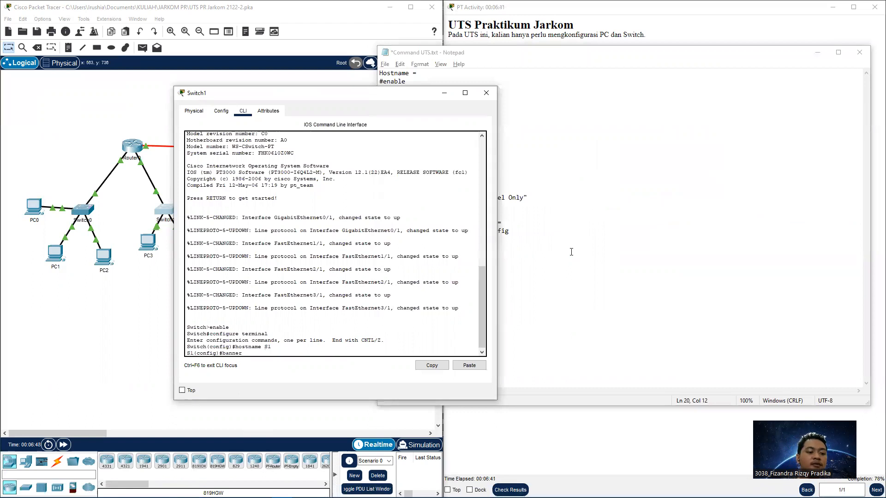
{"action": "type", "text": " motd \"Authorized Per"}
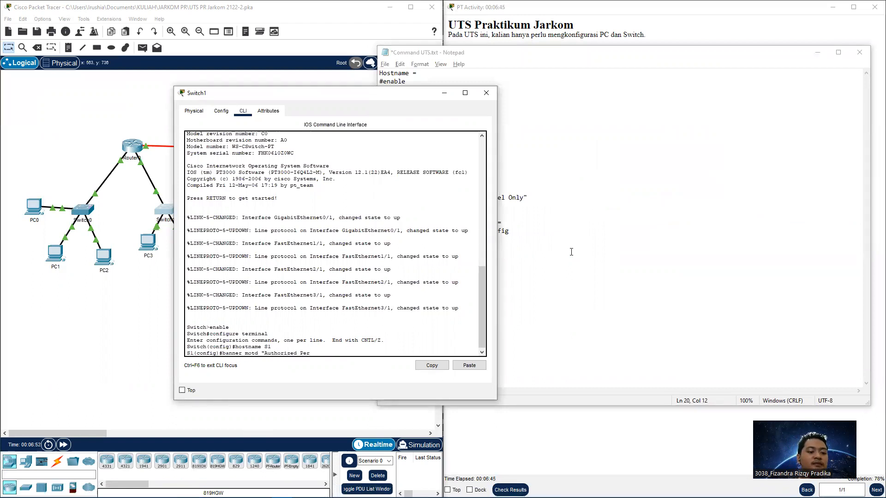
{"action": "type", "text": "sonnel Only"}
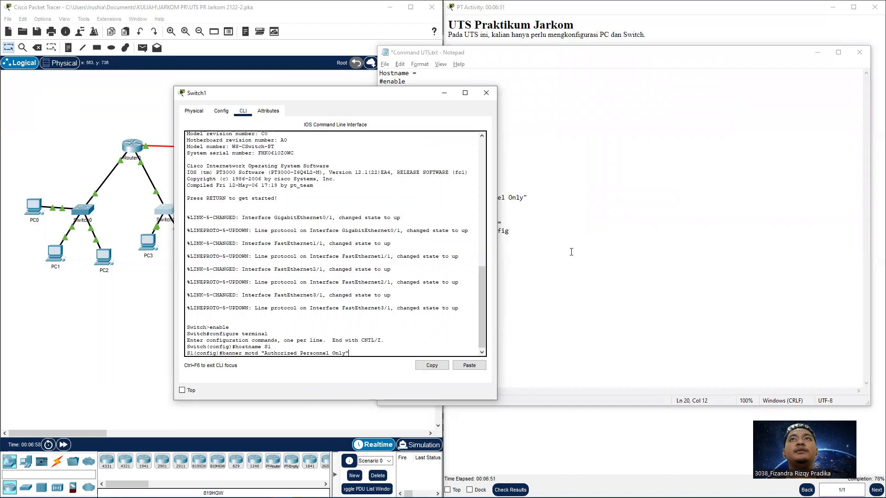
{"action": "key", "text": "Return"}
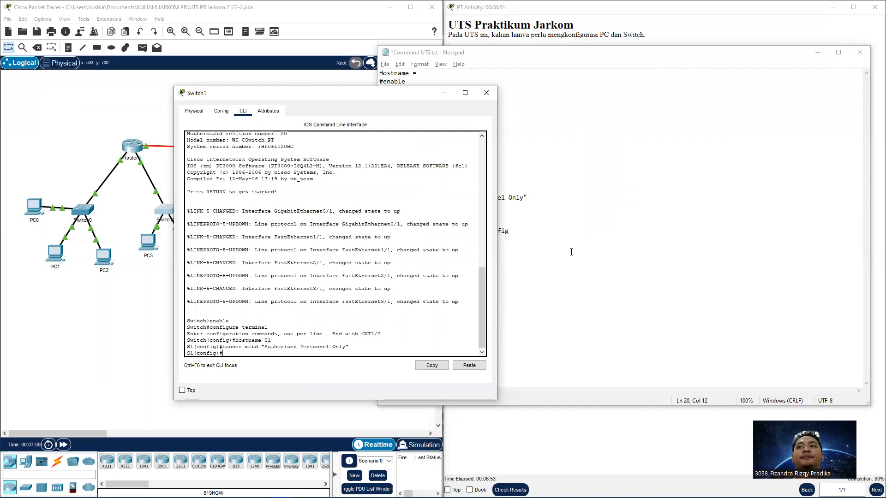
{"action": "left_click", "coordinate": [572, 252]}
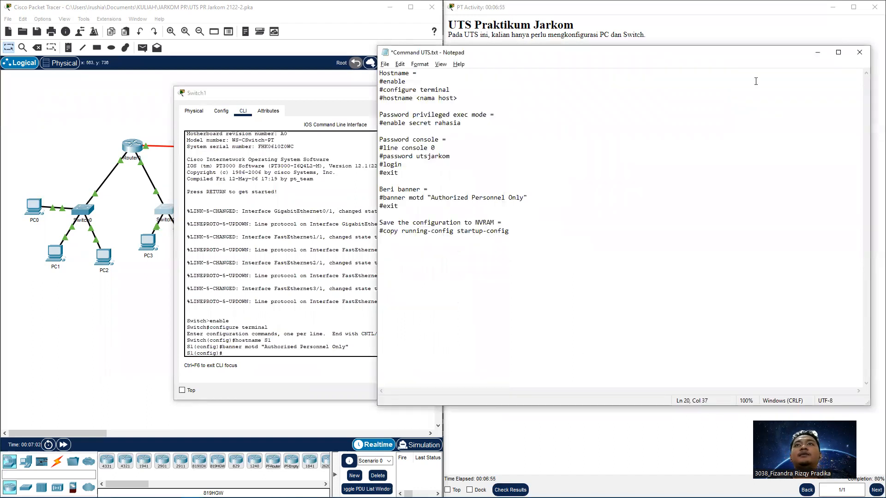
Set a password on S1's console line 0 and require login
{"action": "left_click", "coordinate": [782, 41]}
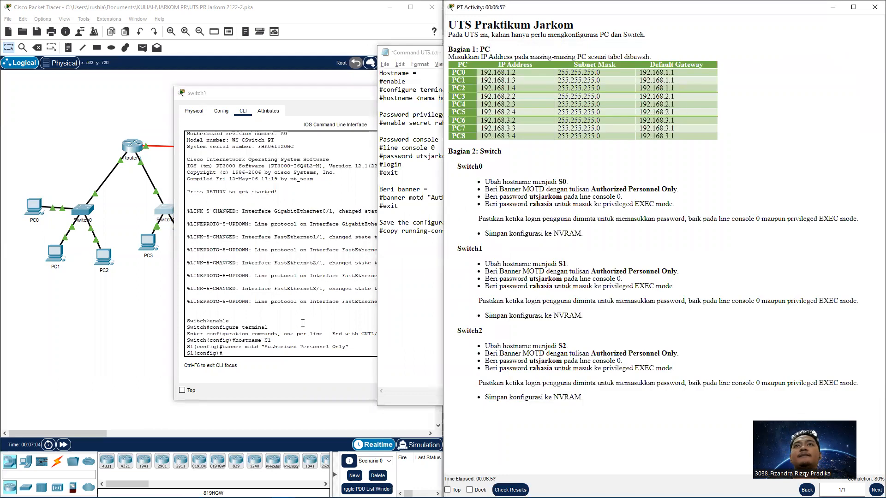
{"action": "left_click", "coordinate": [284, 352]}
{"action": "type", "text": "line "}
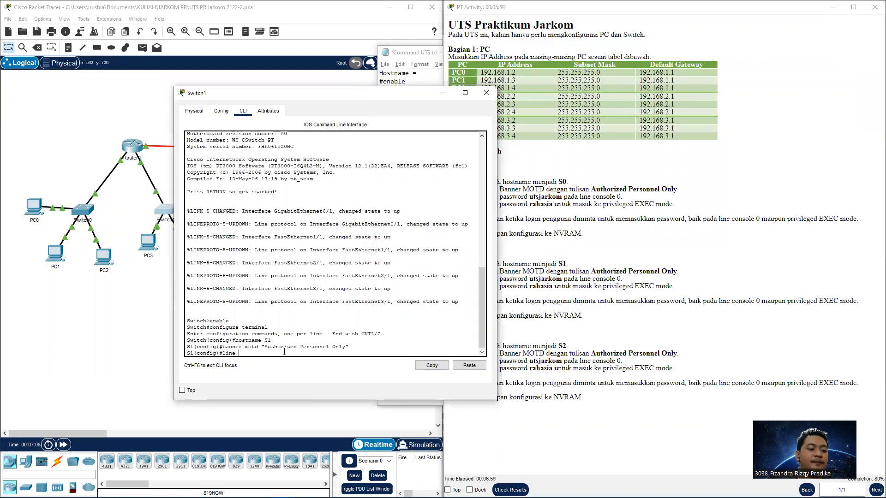
{"action": "type", "text": "console"}
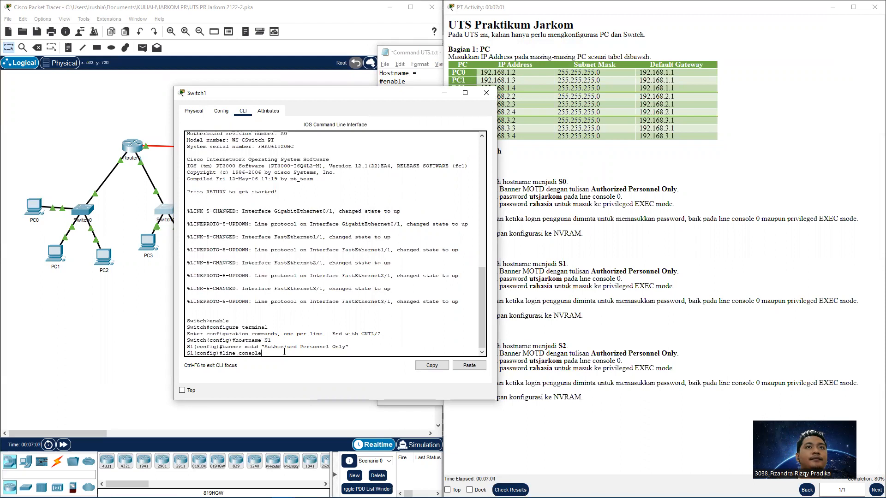
{"action": "type", "text": " 0"}
{"action": "key", "text": "Return"}
{"action": "type", "text": "pa"}
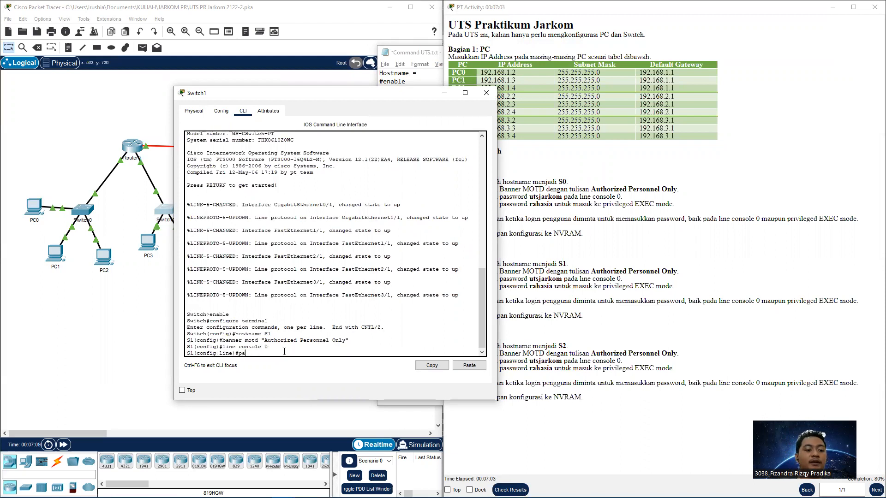
{"action": "type", "text": "ssword utsjarkom"}
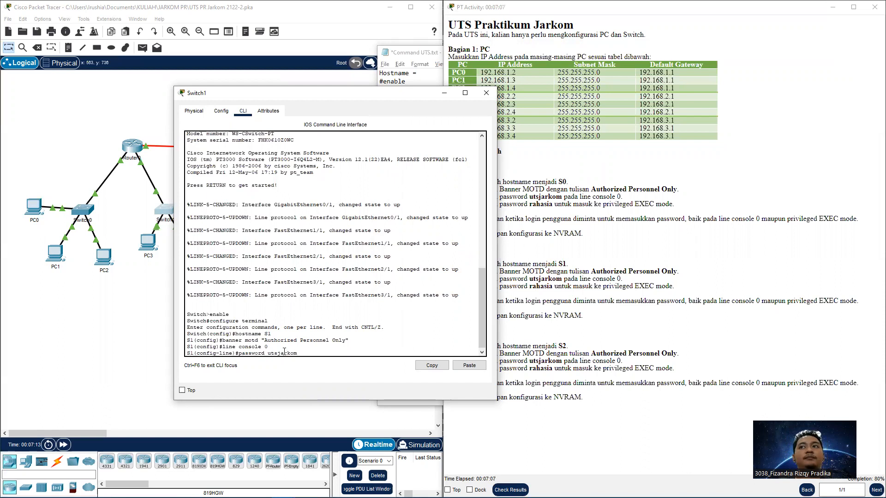
{"action": "key", "text": "Return"}
{"action": "type", "text": "login"}
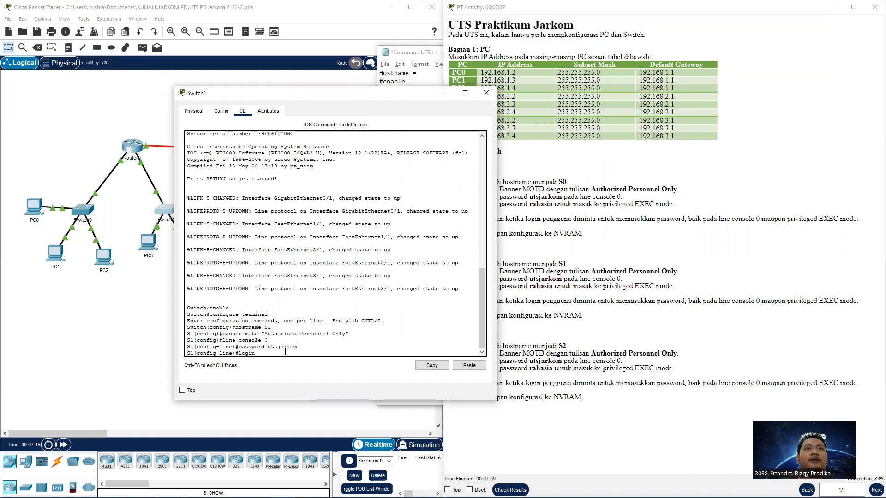
{"action": "key", "text": "Return"}
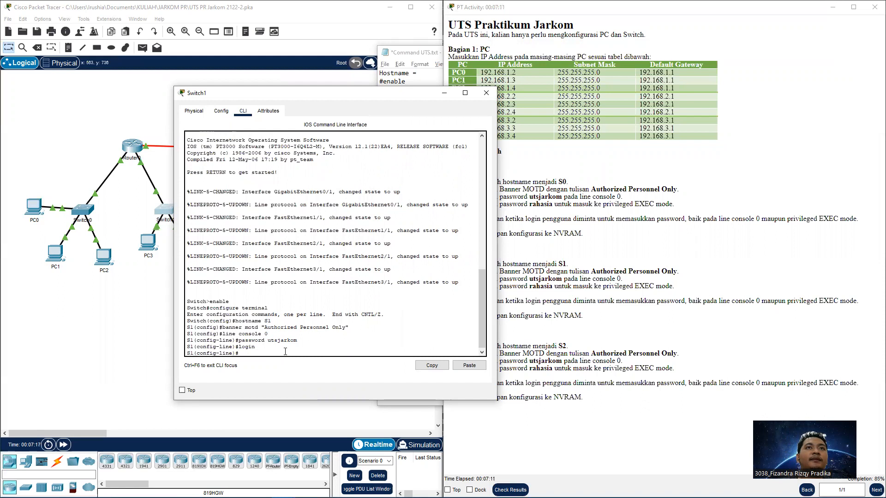
Leave console line configuration and set S1's privileged EXEC enable secret
{"action": "type", "text": "exit"}
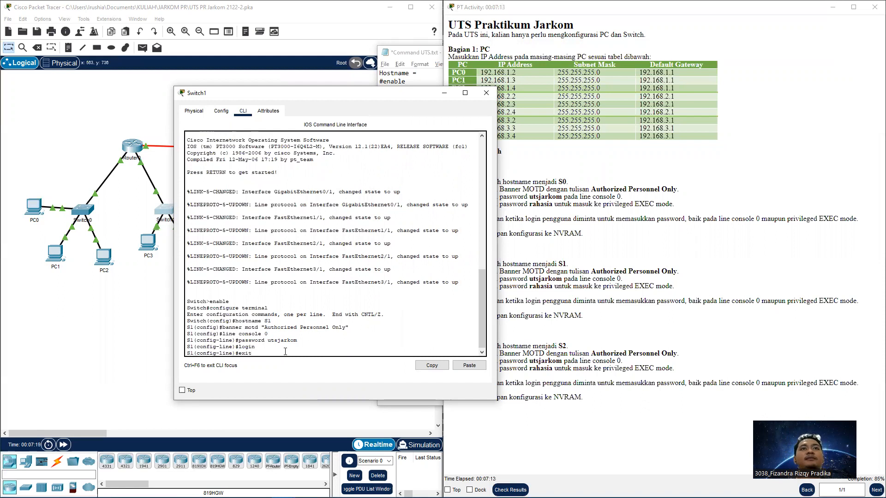
{"action": "key", "text": "Return"}
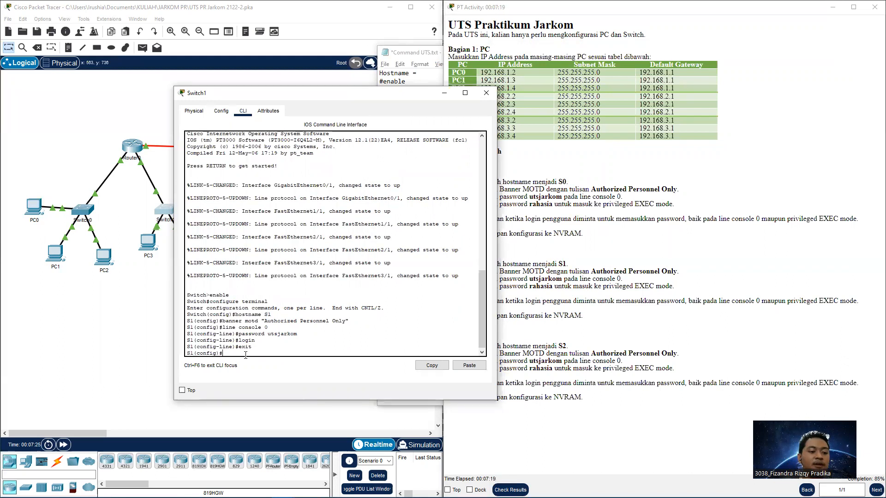
{"action": "type", "text": "able secret rahasia"}
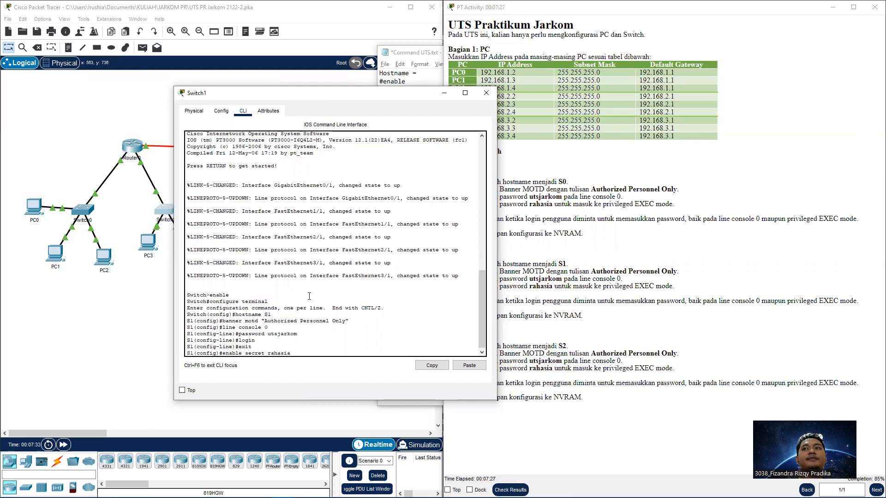
{"action": "key", "text": "Return"}
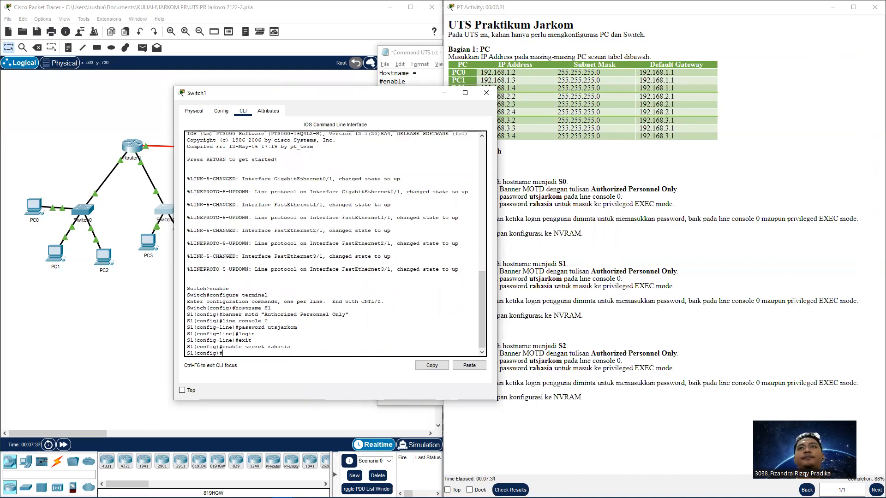
Exit global configuration and copy S1's running-config to startup-config
{"action": "left_click", "coordinate": [705, 330]}
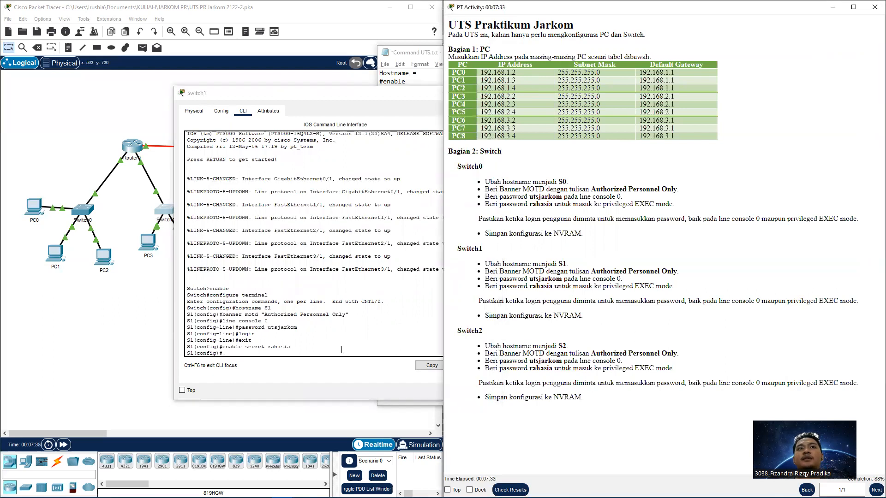
{"action": "left_click", "coordinate": [318, 359]}
{"action": "type", "text": "exit"}
{"action": "key", "text": "Return"}
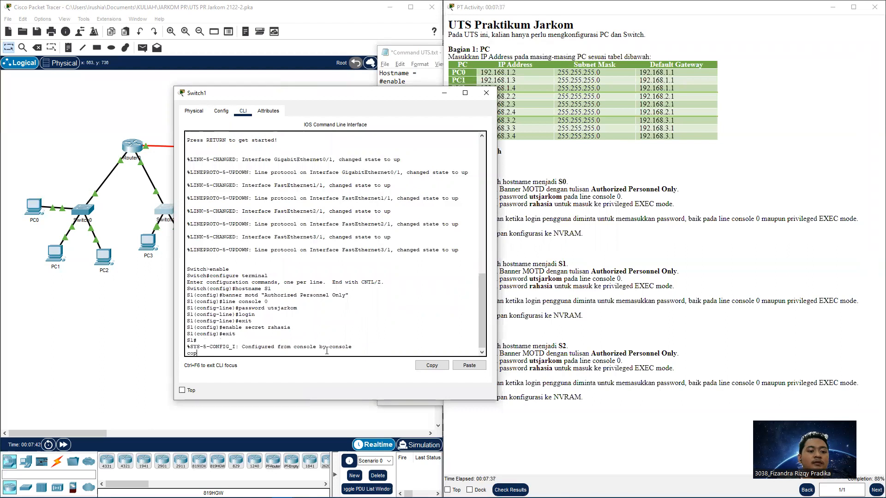
{"action": "key", "text": "Return"}
{"action": "type", "text": "copy running"}
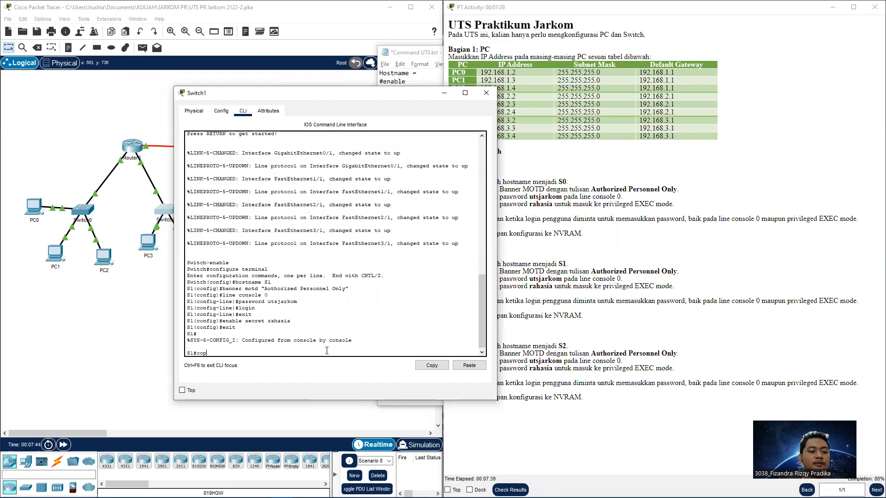
{"action": "type", "text": "-config"}
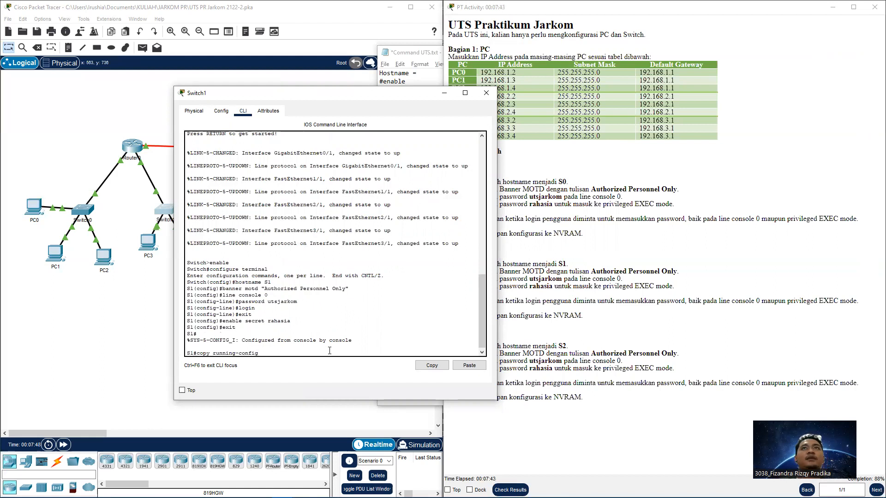
{"action": "left_click", "coordinate": [422, 81]}
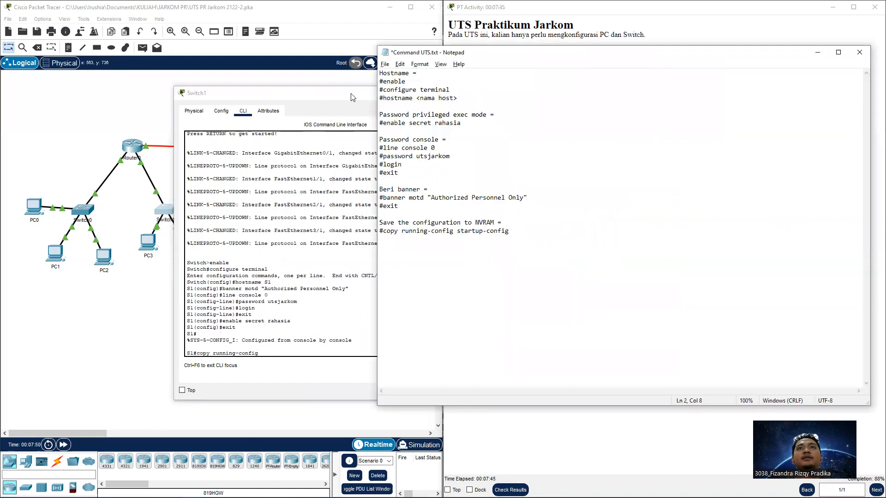
{"action": "left_click", "coordinate": [351, 97]}
{"action": "type", "text": "s"}
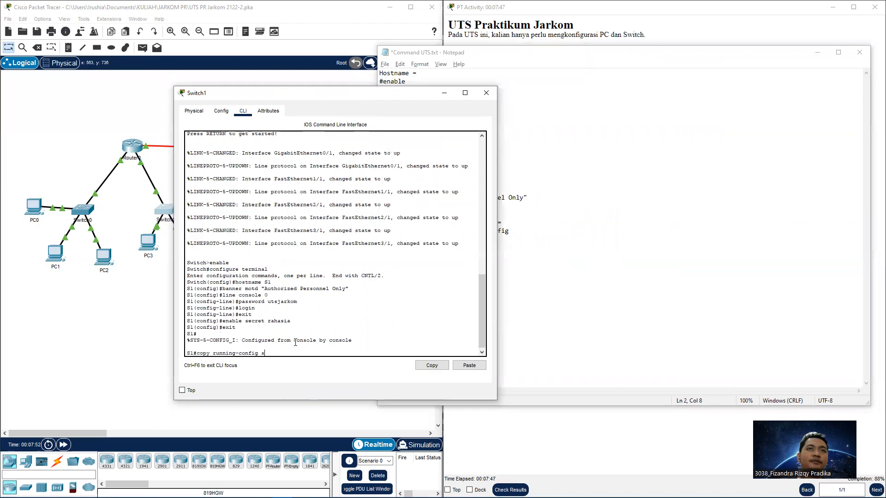
{"action": "type", "text": "tartup-config"}
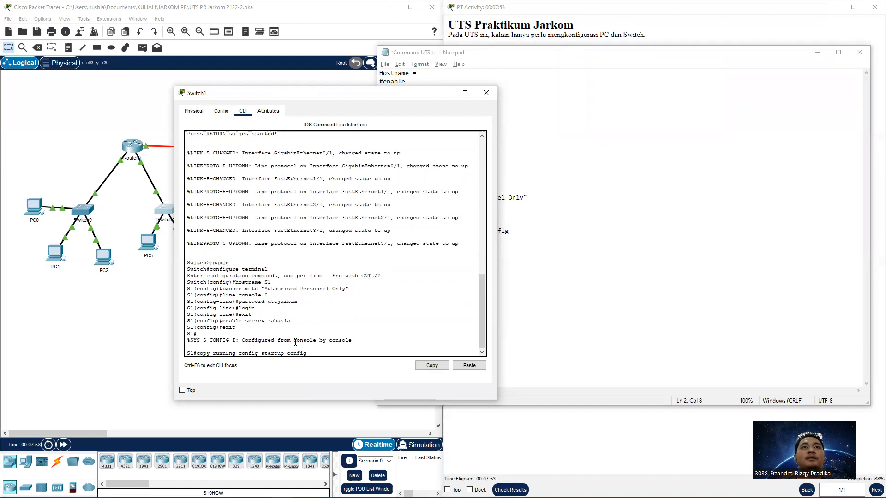
{"action": "key", "text": "Return"}
{"action": "key", "text": "Return"}
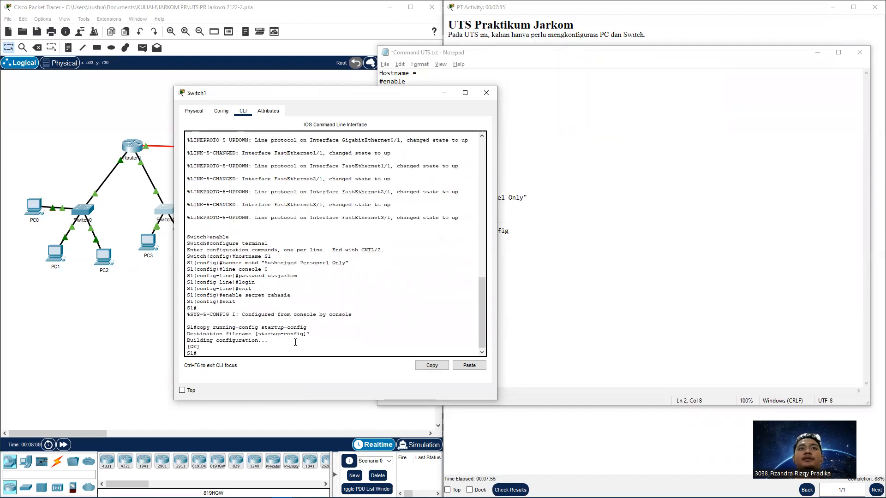
Log out to confirm the banner and password prompt, then close the Switch1 window
{"action": "type", "text": "exit"}
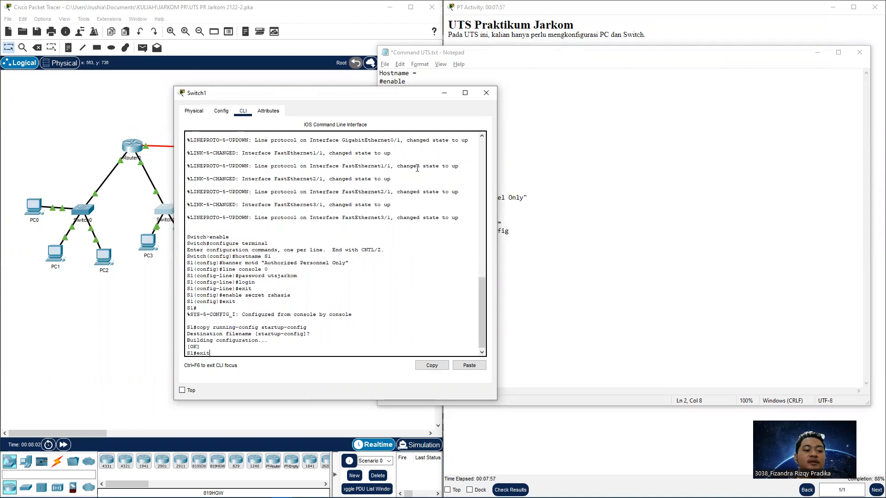
{"action": "key", "text": "Return"}
{"action": "key", "text": "Return"}
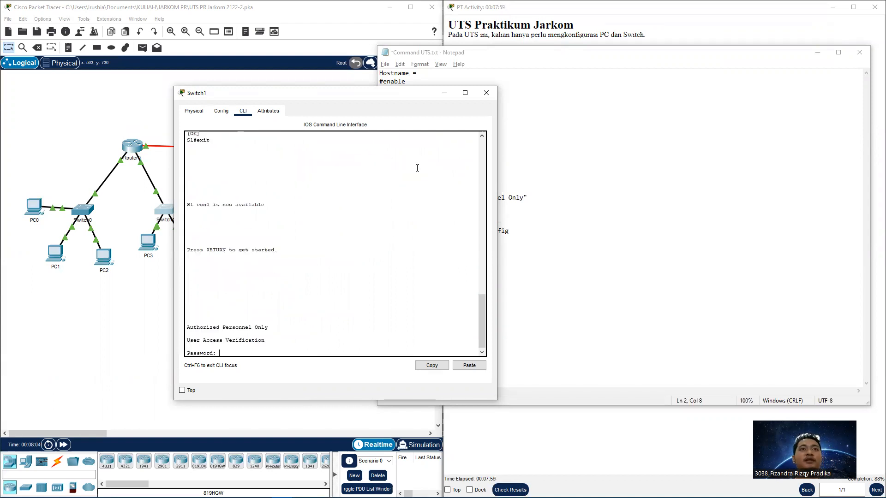
{"action": "key", "text": "Return"}
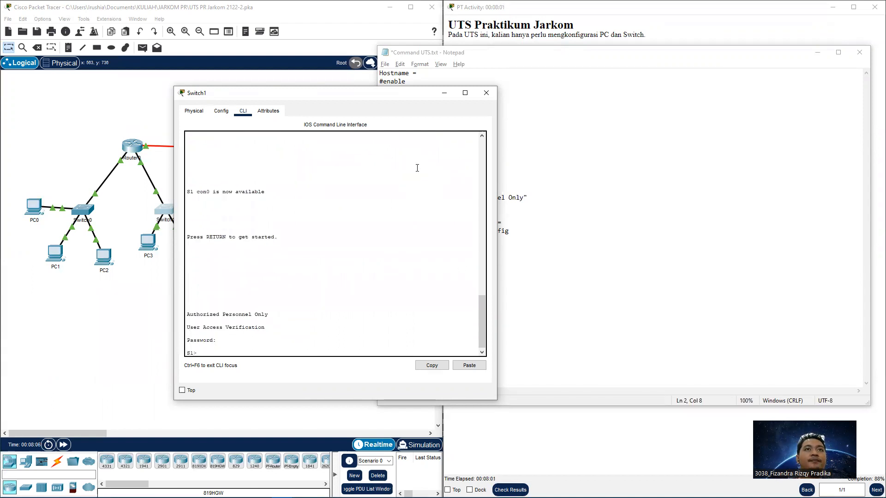
{"action": "left_click", "coordinate": [486, 93]}
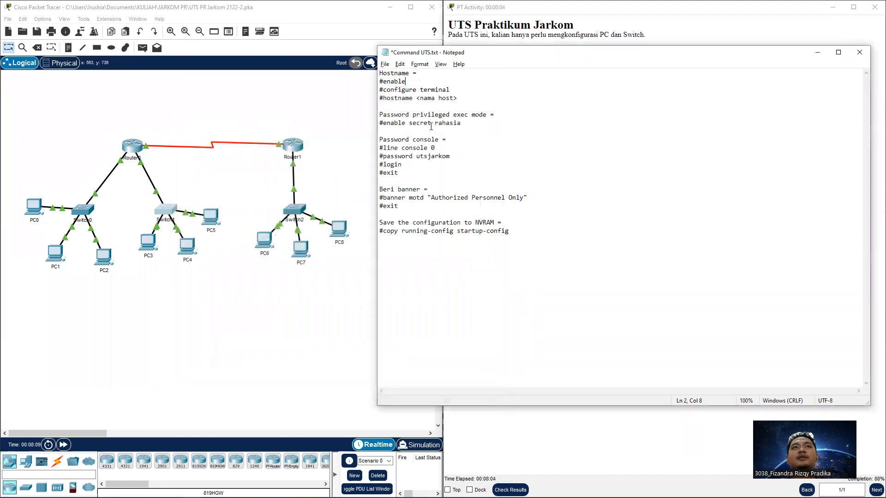
Open Switch2's CLI, enter configuration mode and set its hostname to S2
{"action": "left_click", "coordinate": [302, 213]}
{"action": "left_click", "coordinate": [351, 110]}
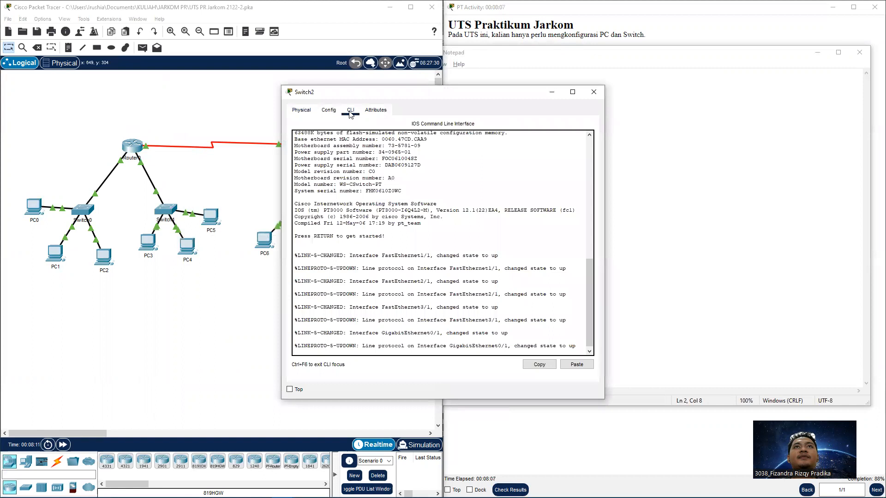
{"action": "key", "text": "Return"}
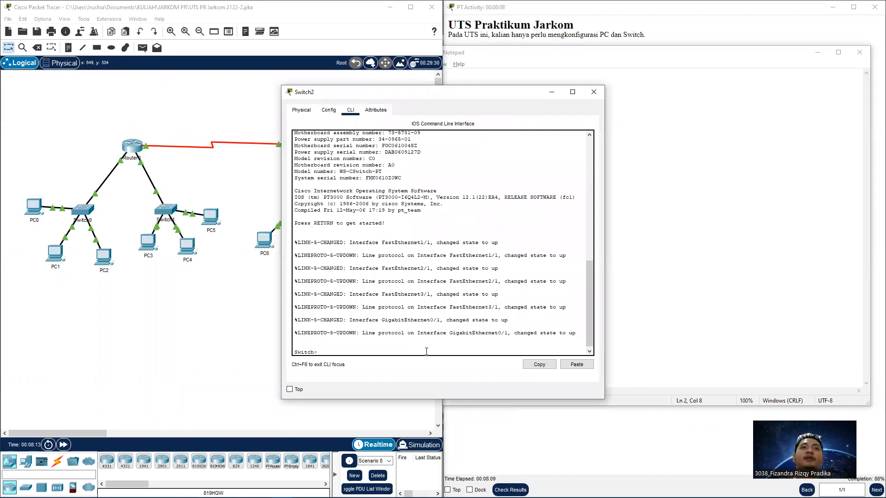
{"action": "type", "text": "nable"}
{"action": "key", "text": "Return"}
{"action": "type", "text": "configure termi"}
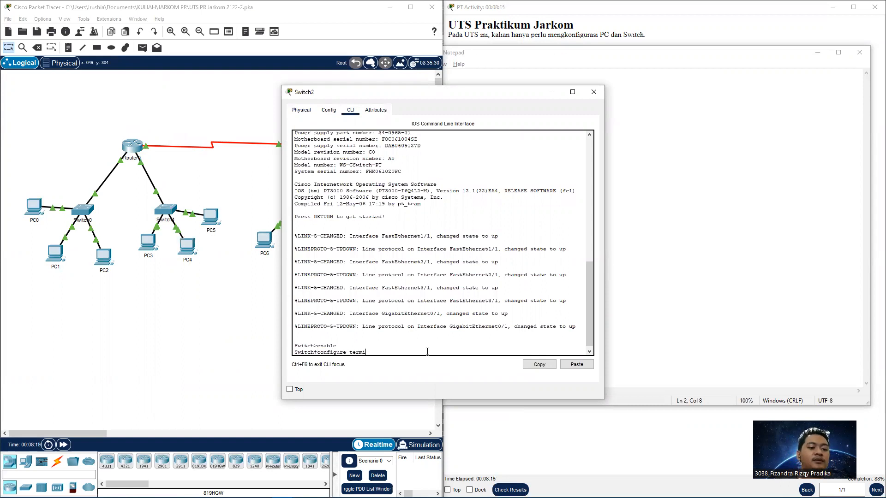
{"action": "type", "text": "nla"}
{"action": "key", "text": "BackSpace"}
{"action": "key", "text": "BackSpace"}
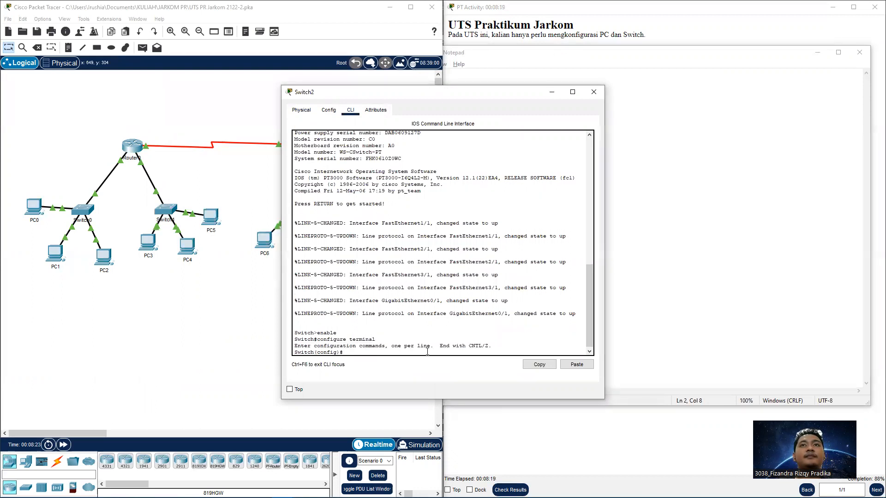
{"action": "type", "text": "nam"}
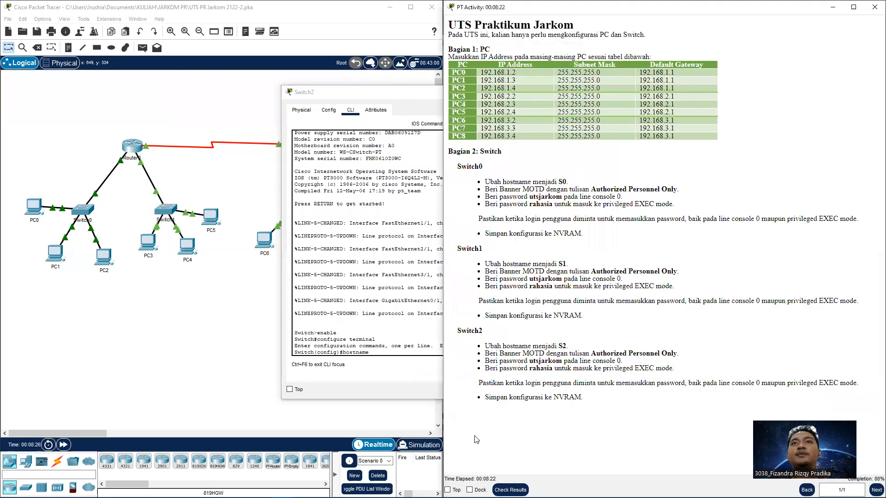
{"action": "type", "text": "e S"}
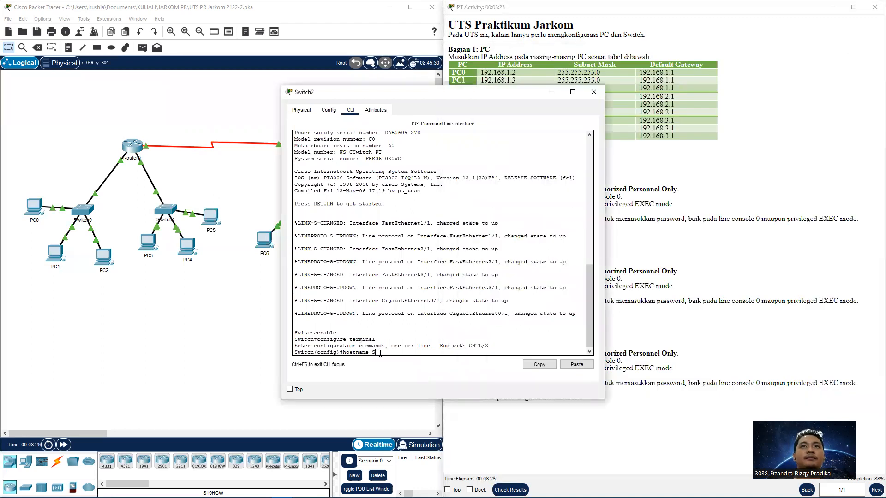
{"action": "type", "text": "2"}
{"action": "key", "text": "Return"}
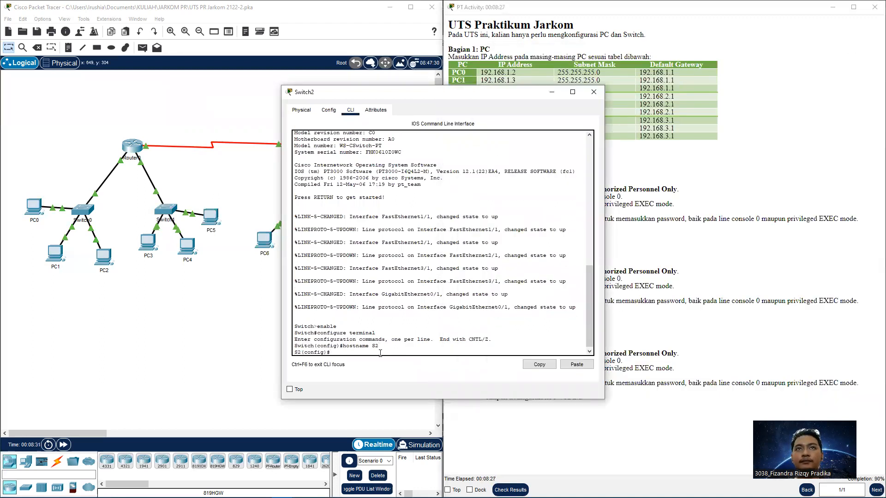
Add the MOTD banner "Authorized Personnel Only" to S2
{"action": "left_click", "coordinate": [608, 350]}
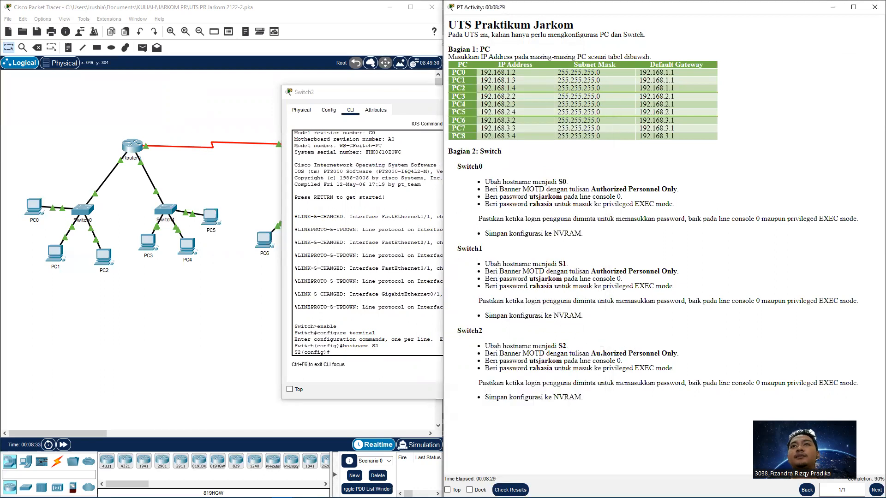
{"action": "left_click", "coordinate": [429, 363]}
{"action": "type", "text": "banne"}
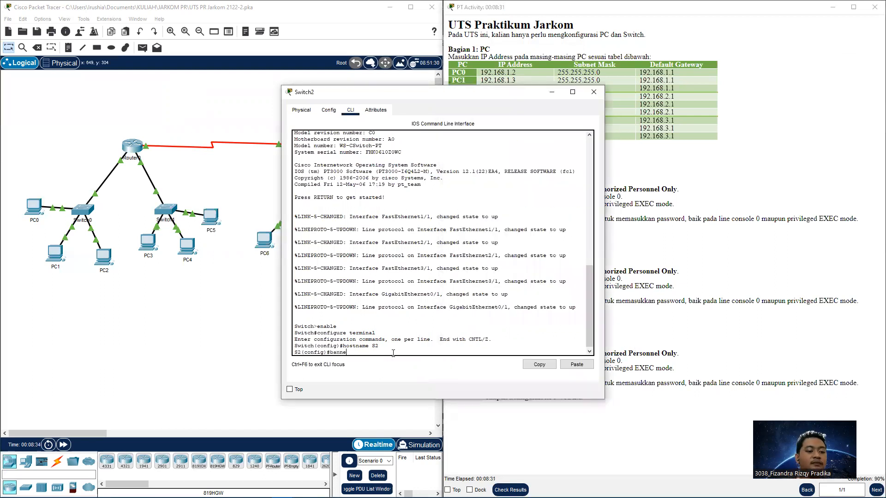
{"action": "type", "text": "r motd \"Authorized Personnel Only"}
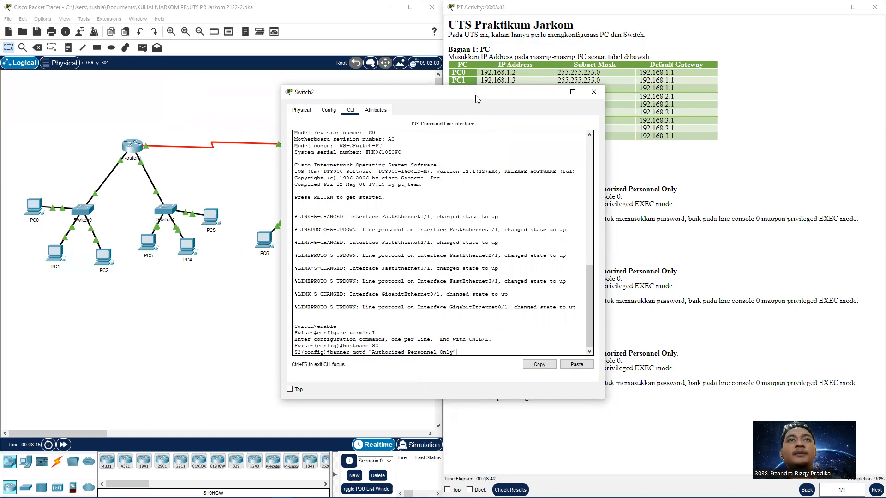
{"action": "left_click_drag", "start_coordinate": [478, 99], "coordinate": [432, 95]}
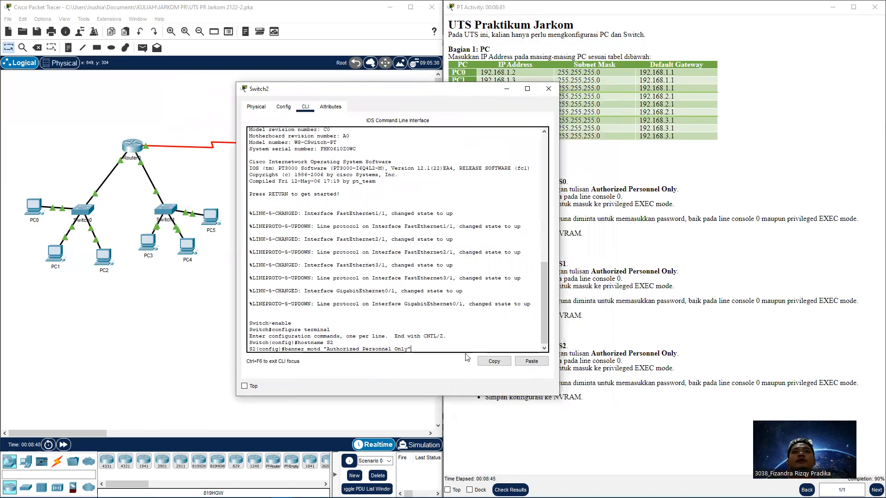
{"action": "key", "text": "Return"}
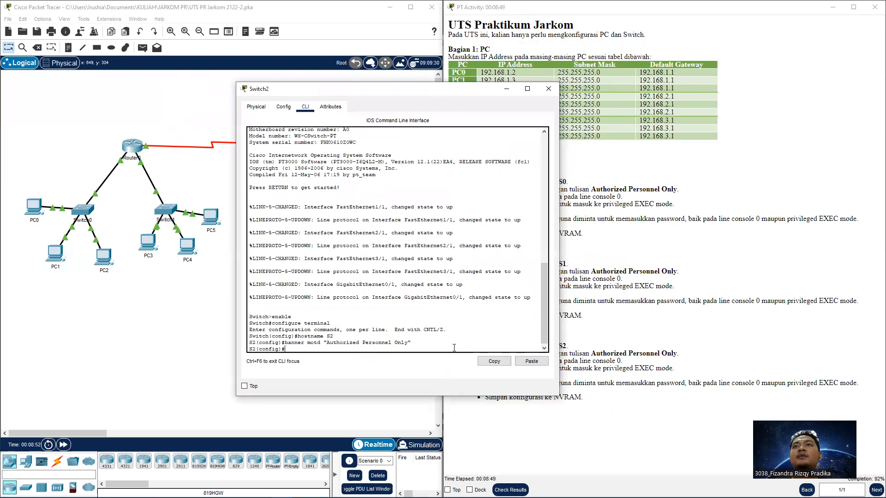
Set a password on S2's console line 0 and require login
{"action": "type", "text": "line"}
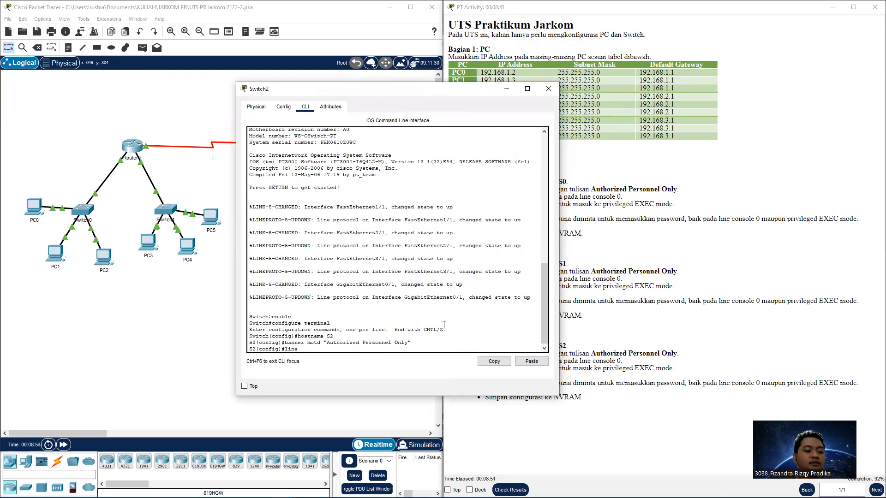
{"action": "type", "text": " s console "}
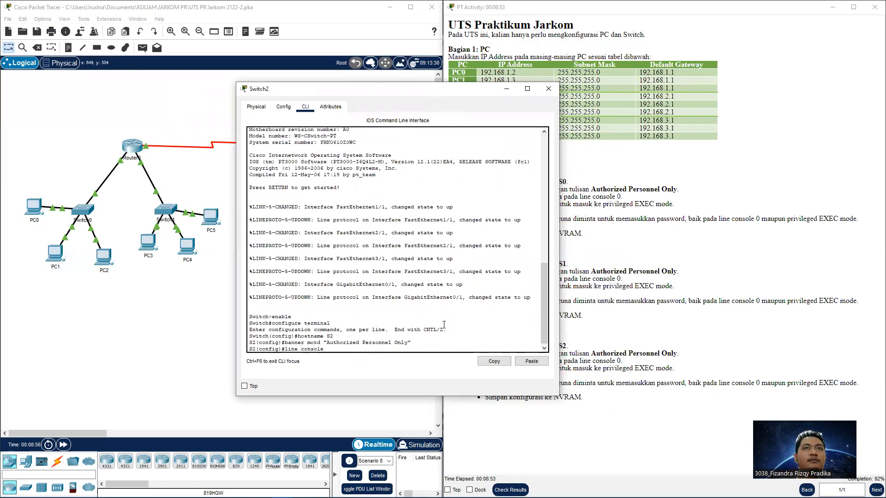
{"action": "type", "text": "0"}
{"action": "key", "text": "Return"}
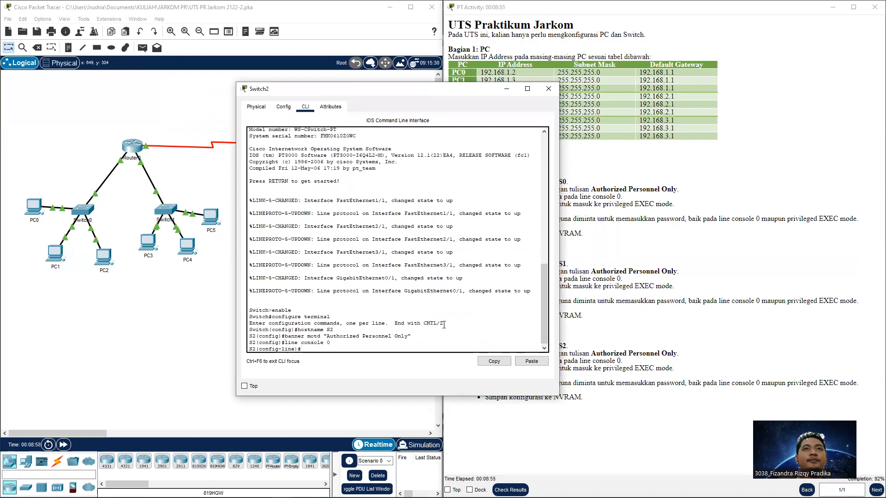
{"action": "type", "text": "password "}
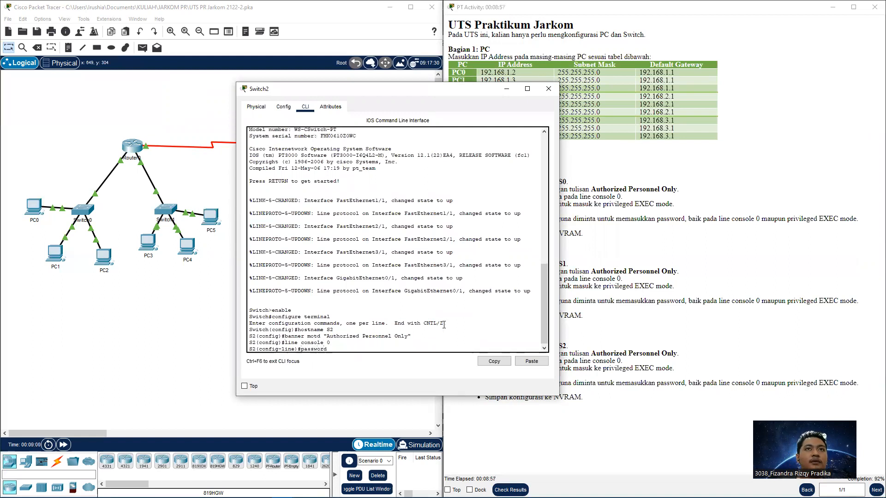
{"action": "type", "text": "utsjarkom"}
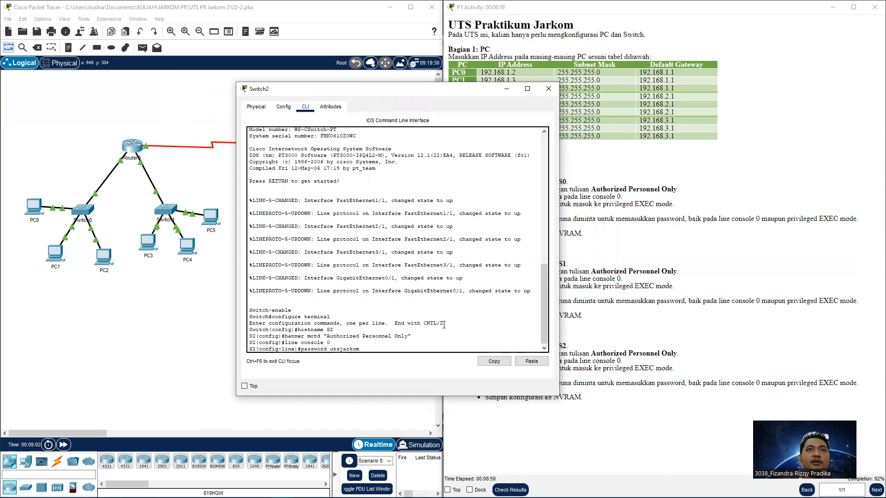
{"action": "key", "text": "Return"}
{"action": "type", "text": "login"}
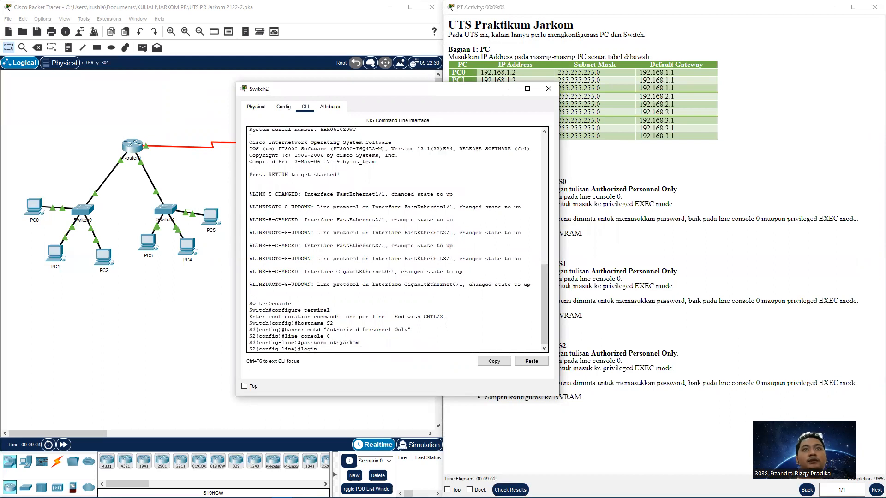
{"action": "key", "text": "Return"}
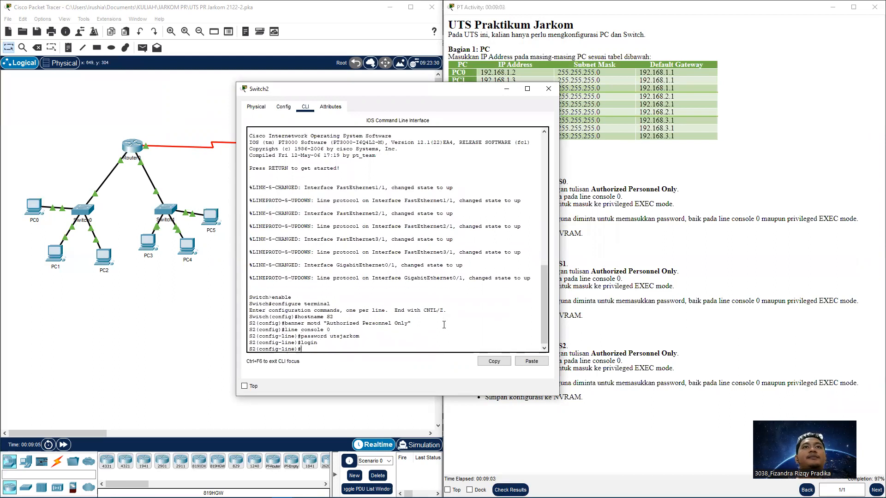
{"action": "type", "text": "exit"}
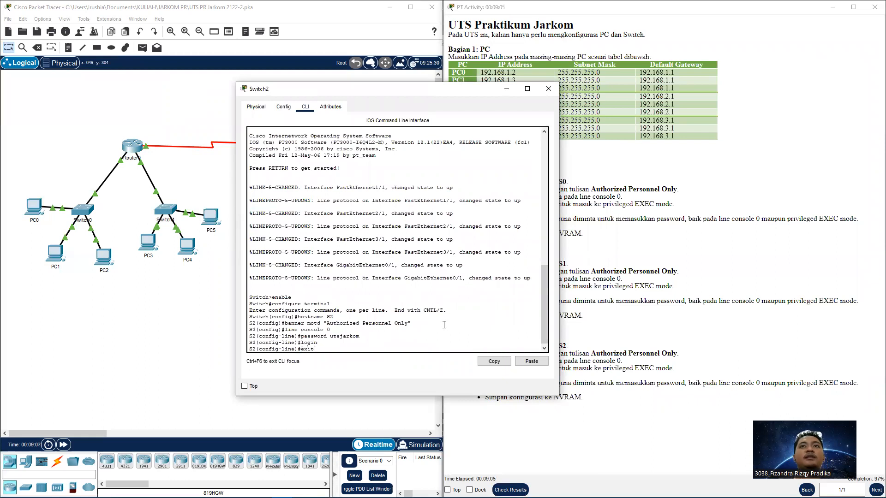
{"action": "key", "text": "Return"}
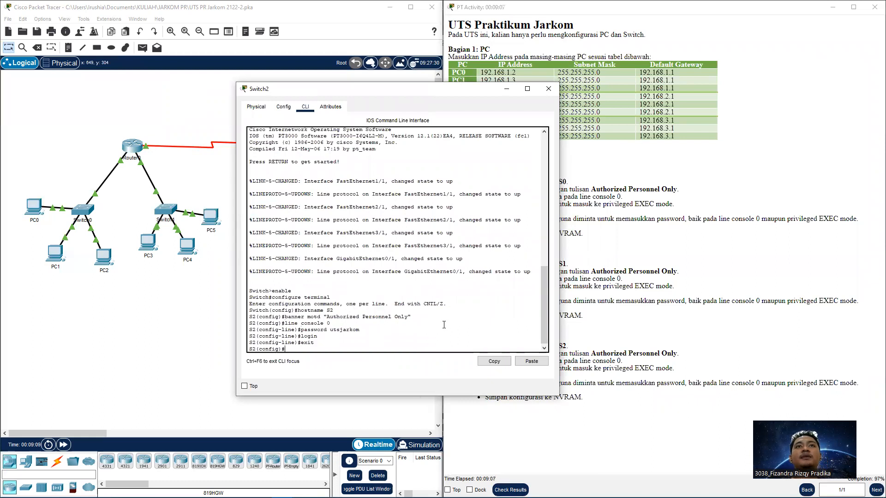
Set S2's enable secret and leave global configuration mode
{"action": "type", "text": "enable"}
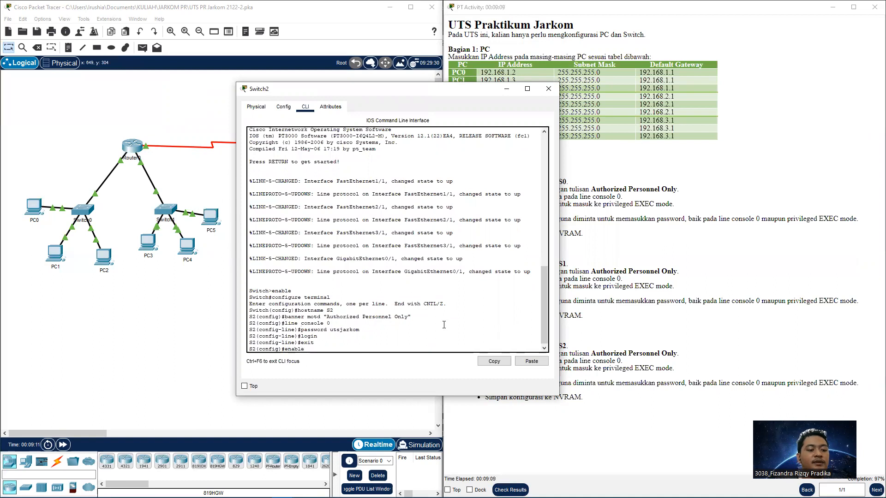
{"action": "type", "text": " secret rahasia"}
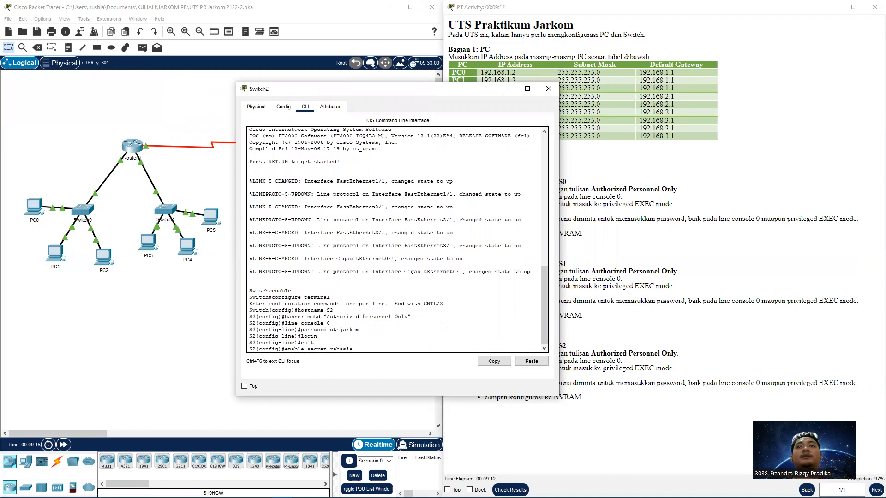
{"action": "key", "text": "Return"}
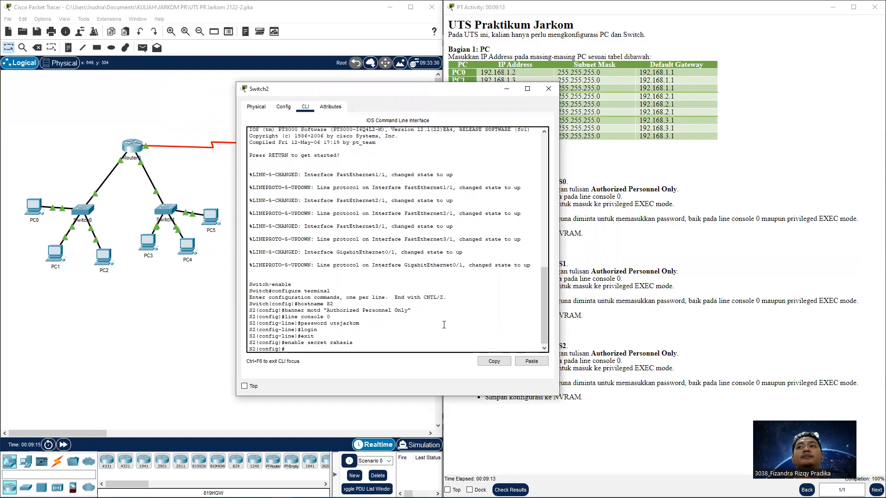
{"action": "type", "text": "exit"}
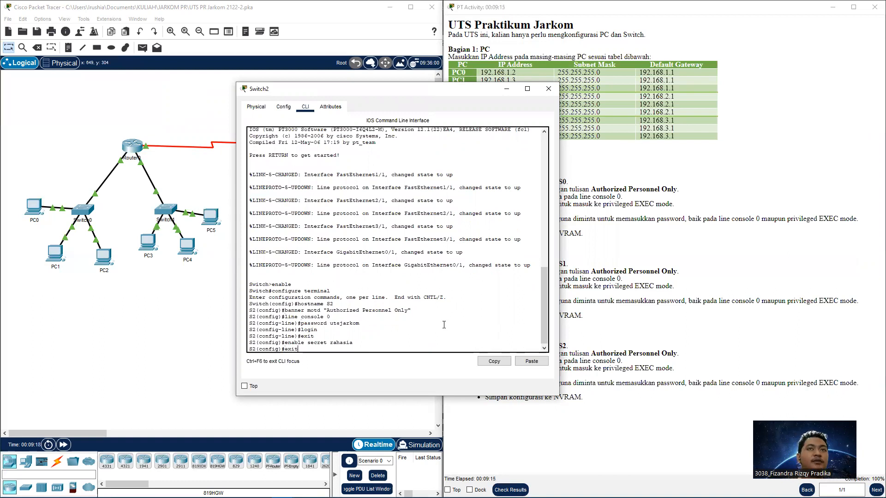
{"action": "key", "text": "Return"}
{"action": "key", "text": "Return"}
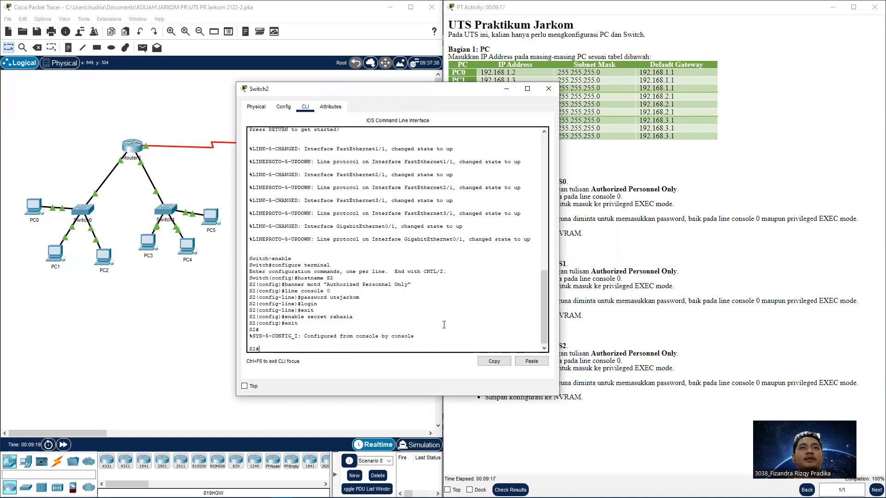
Reopen Switch2's CLI and save the running-config to startup-config
{"action": "left_click", "coordinate": [548, 89]}
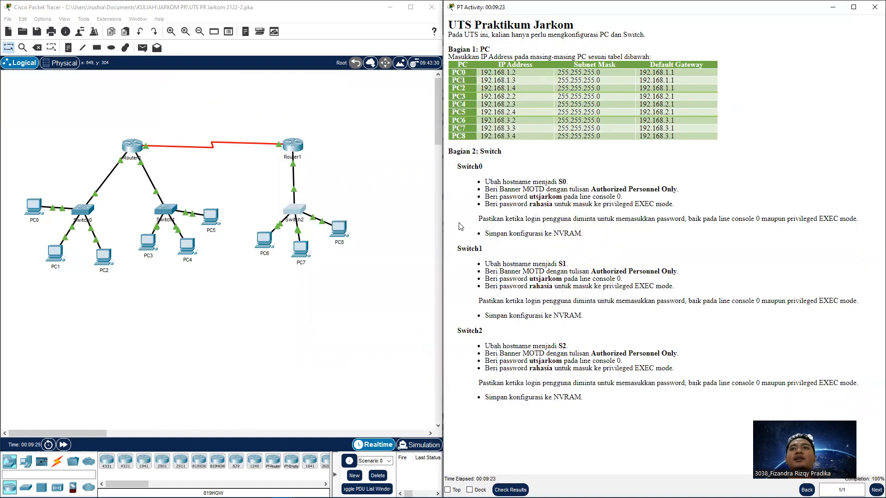
{"action": "left_click", "coordinate": [295, 210]}
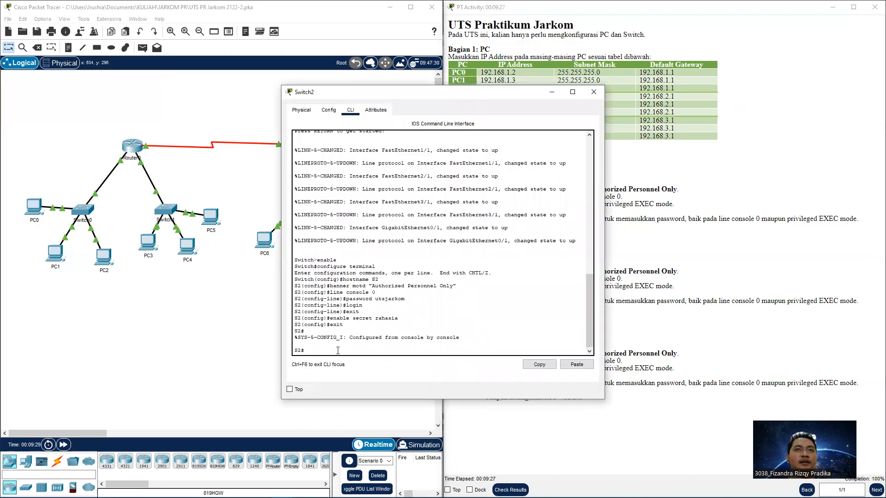
{"action": "type", "text": "copy running-config st"}
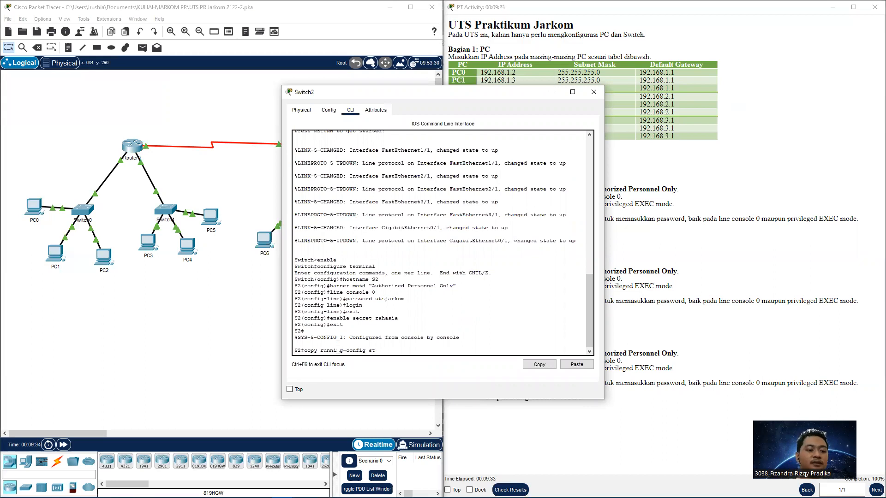
{"action": "type", "text": "artup-config"}
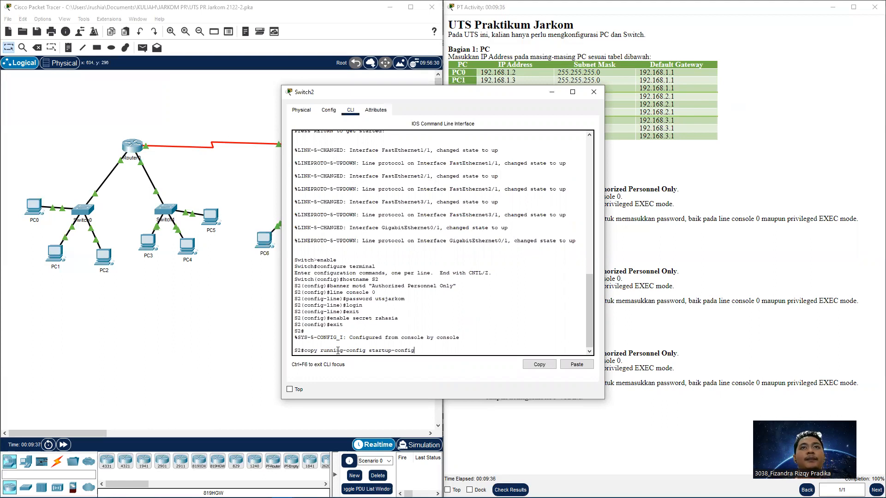
{"action": "key", "text": "Return"}
{"action": "key", "text": "Return"}
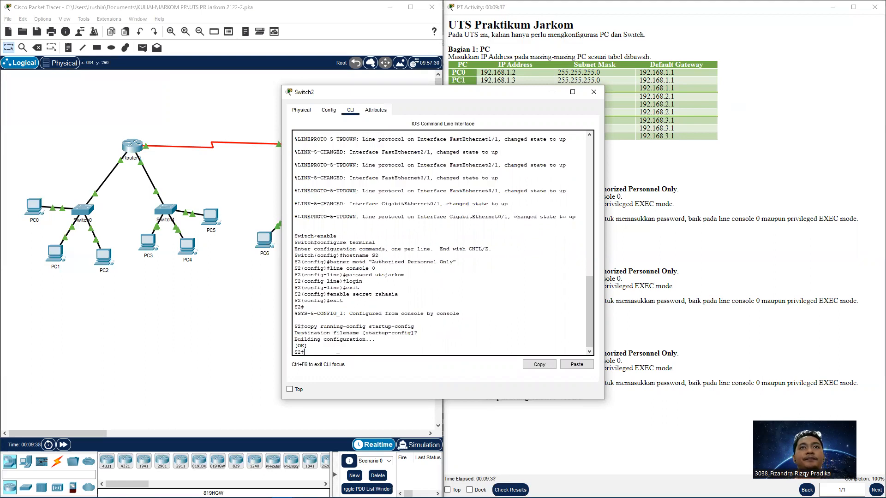
Log out and back in with the console password, then close the Switch2 window
{"action": "type", "text": "ex"}
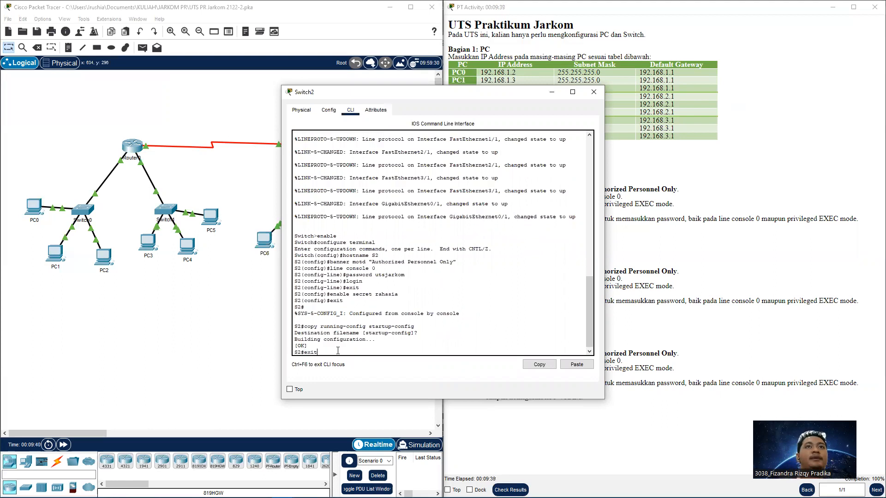
{"action": "type", "text": "it"}
{"action": "key", "text": "Return"}
{"action": "key", "text": "Return"}
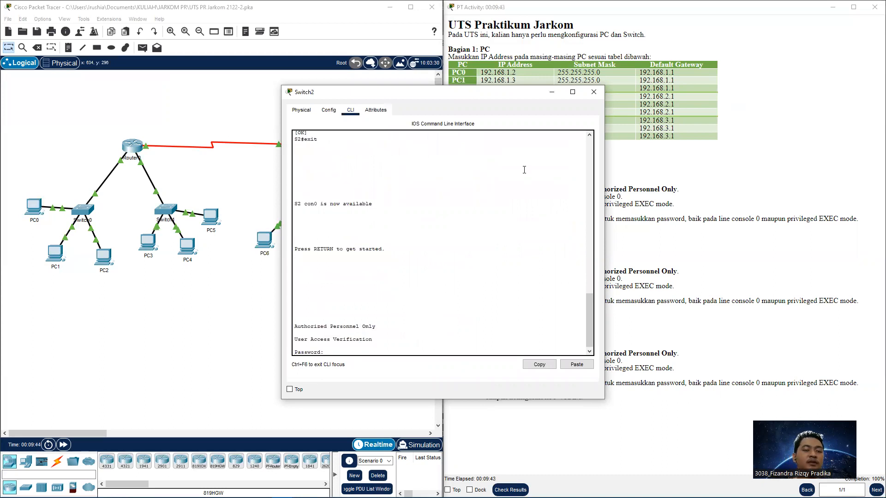
{"action": "key", "text": "Return"}
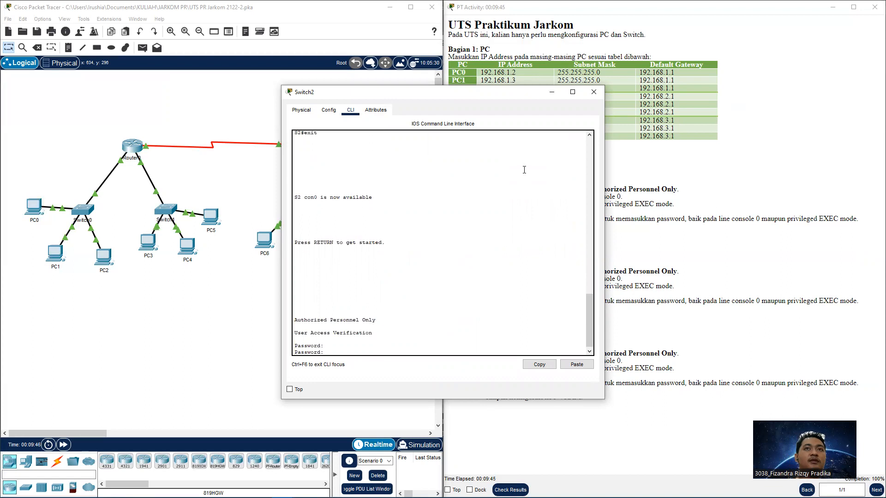
{"action": "key", "text": "Return"}
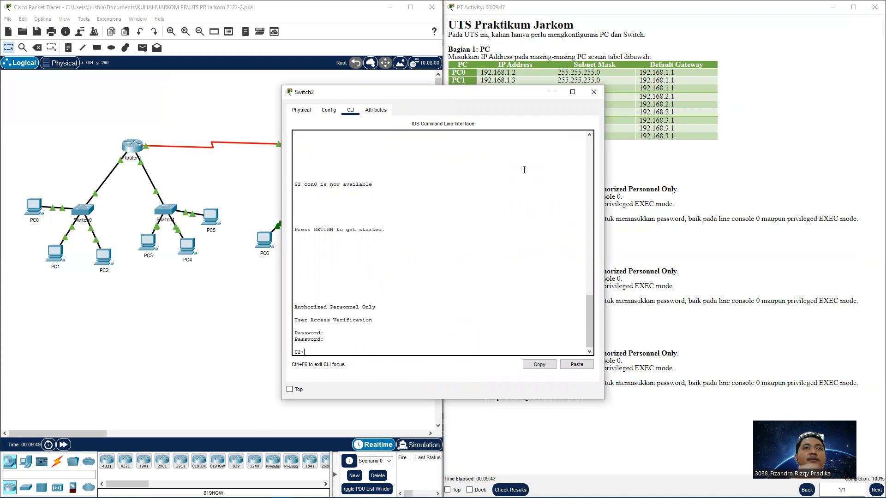
{"action": "left_click", "coordinate": [589, 91]}
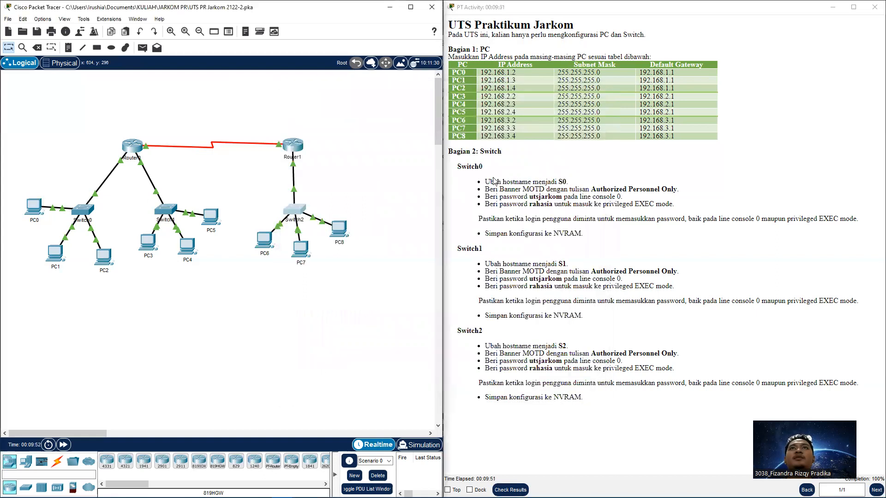